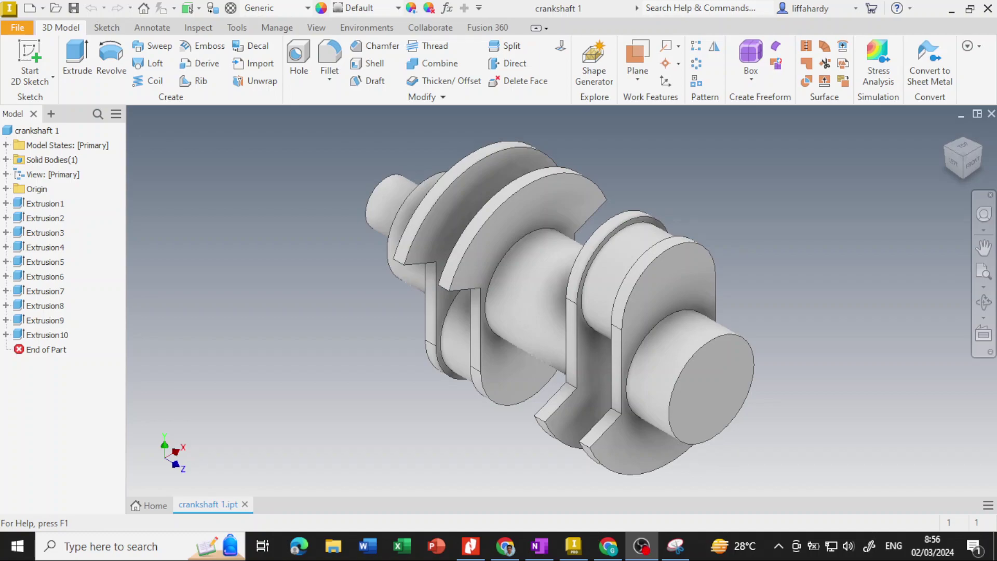
Step: Bring Inventor forward and open the File menu's new-file choices over the crankshaft 1 part
key(alt+Tab)
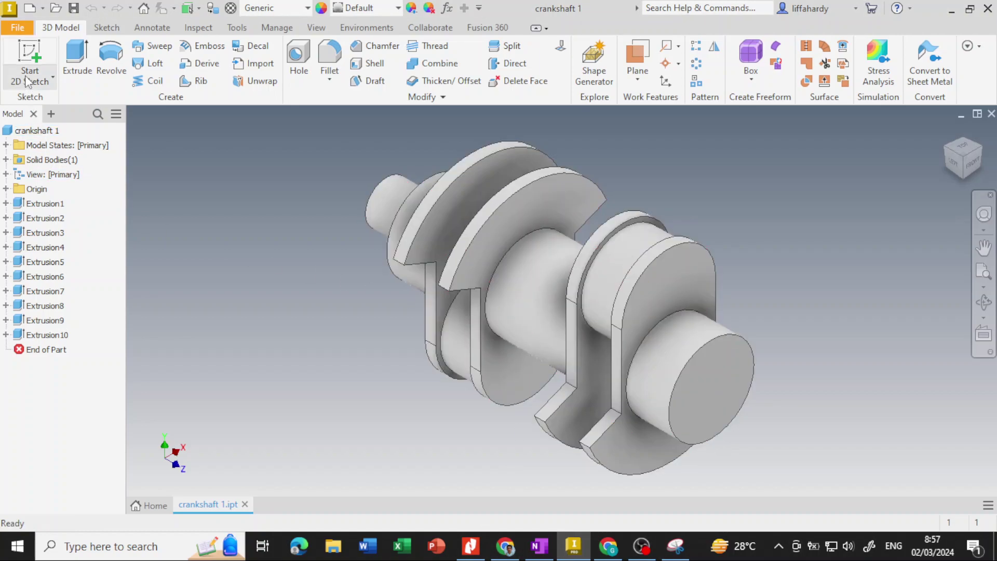
click(18, 27)
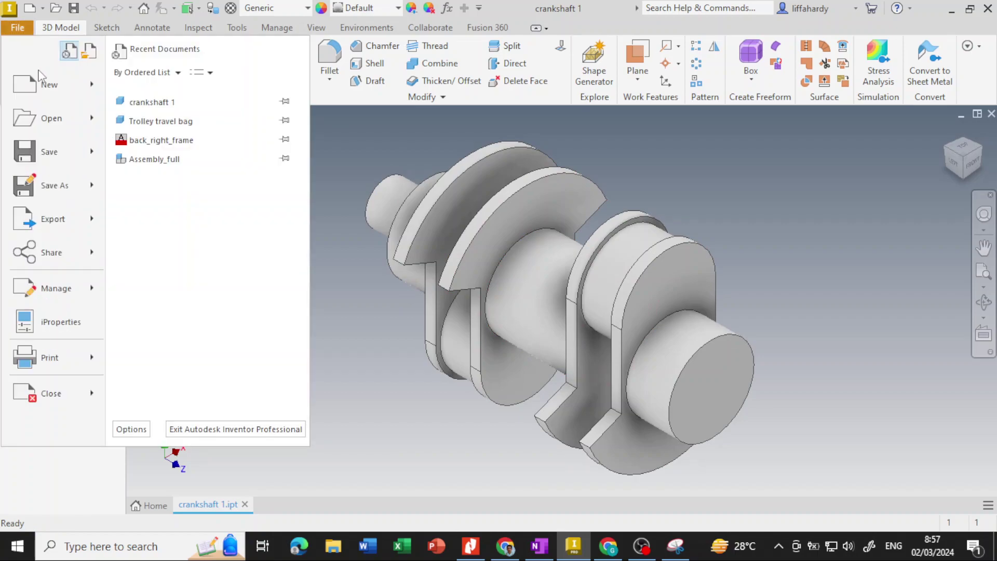
mouse_move(49, 84)
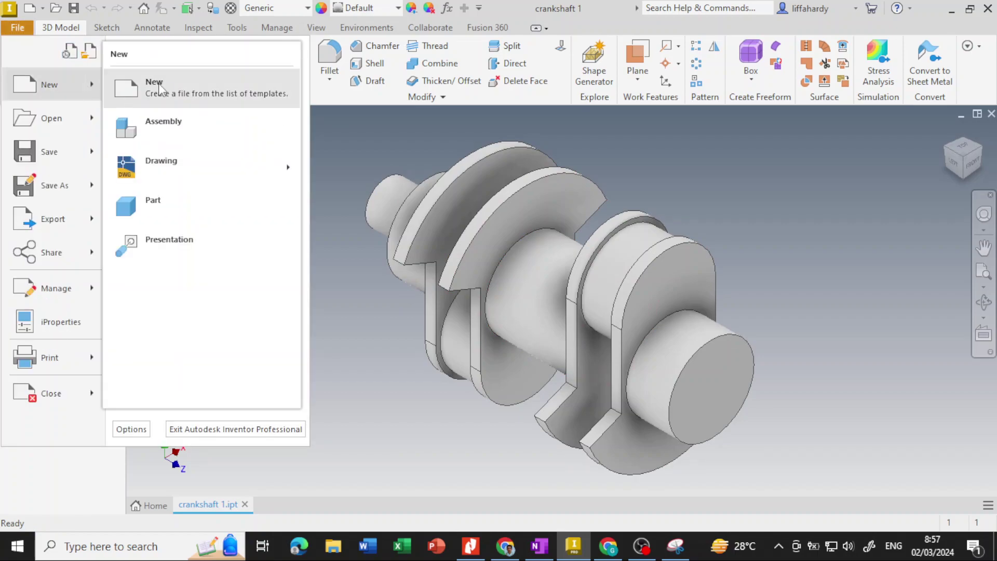
Step: Create new part Part3 from the en-US English Standard (in).ipt template
click(158, 83)
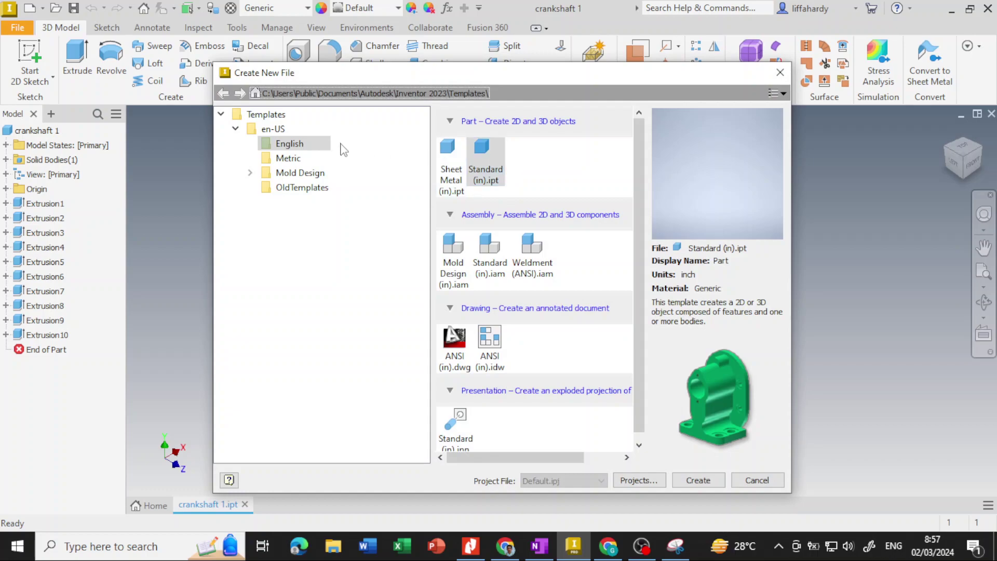
click(236, 130)
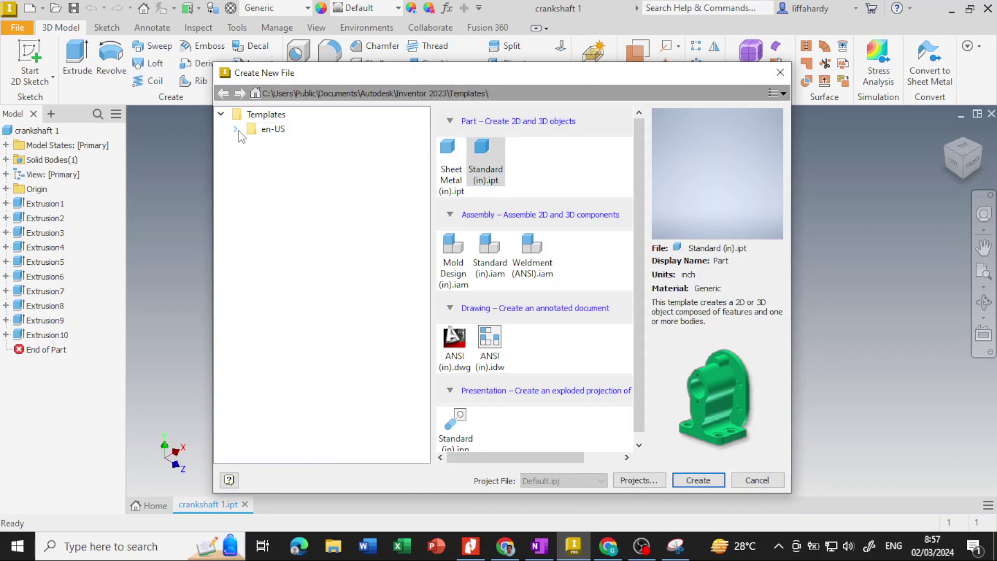
click(272, 130)
click(239, 130)
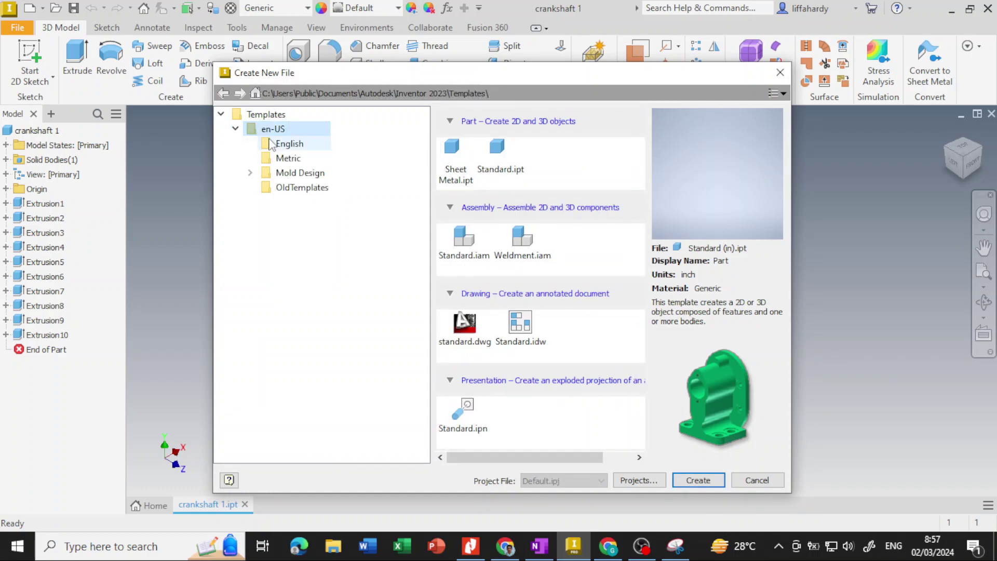
click(284, 147)
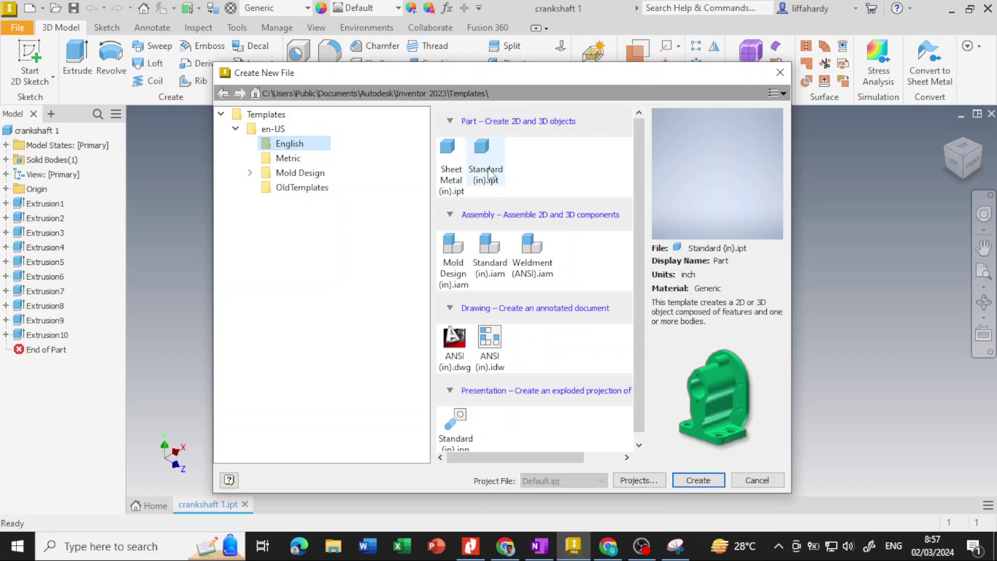
click(492, 167)
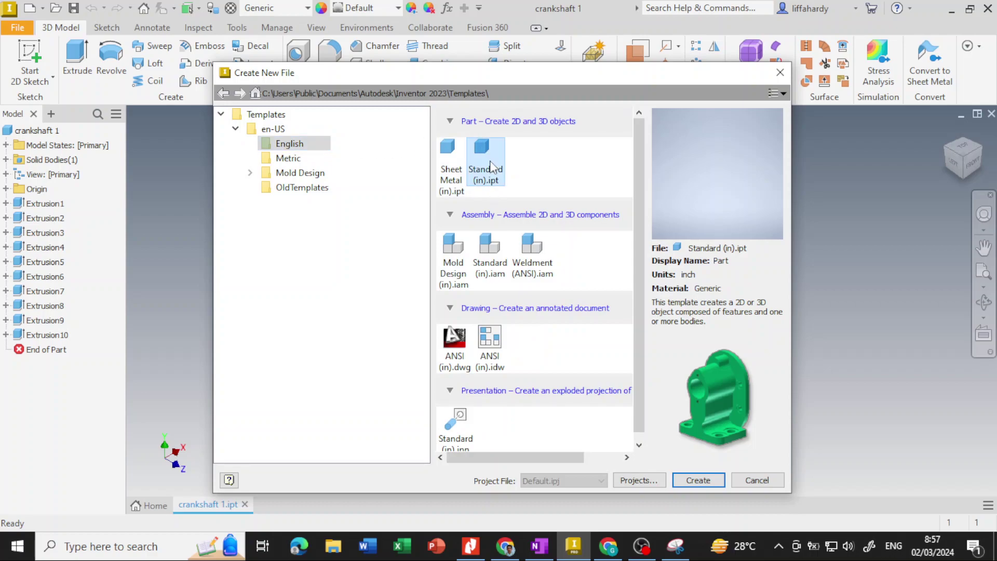
click(700, 480)
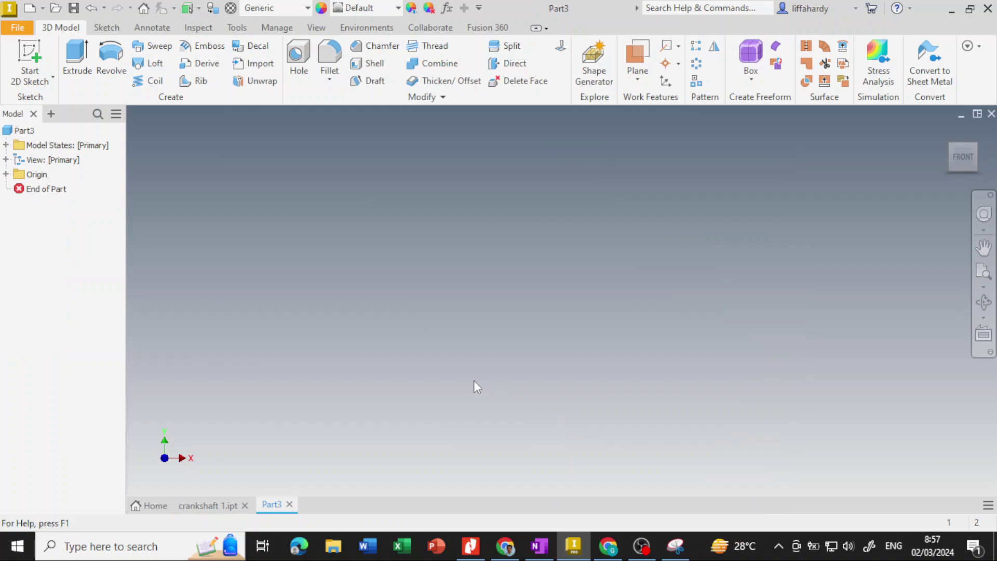
Step: Start Sketch1 on the XY plane with a 1 in diameter circle centred on the origin
click(42, 54)
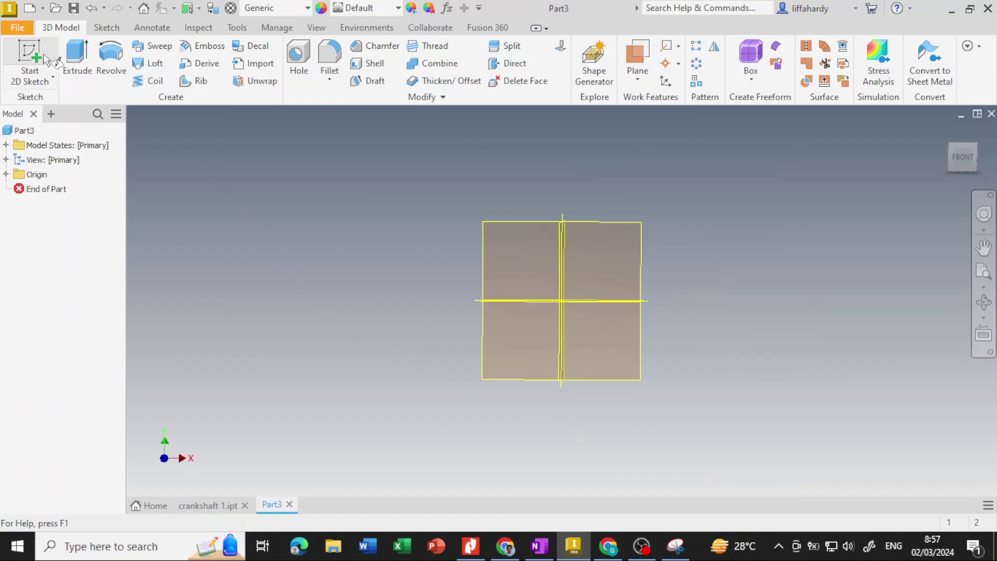
click(610, 240)
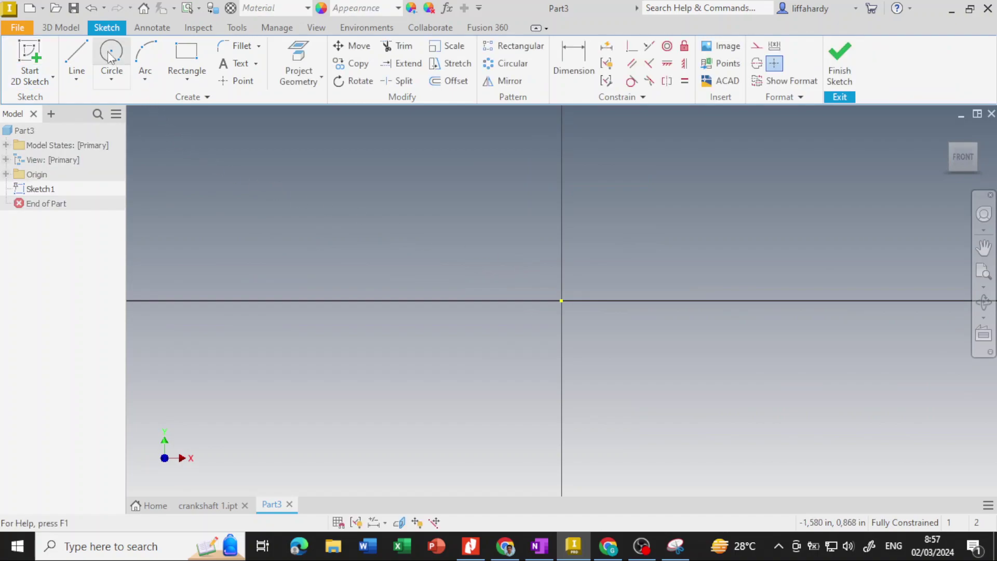
click(120, 71)
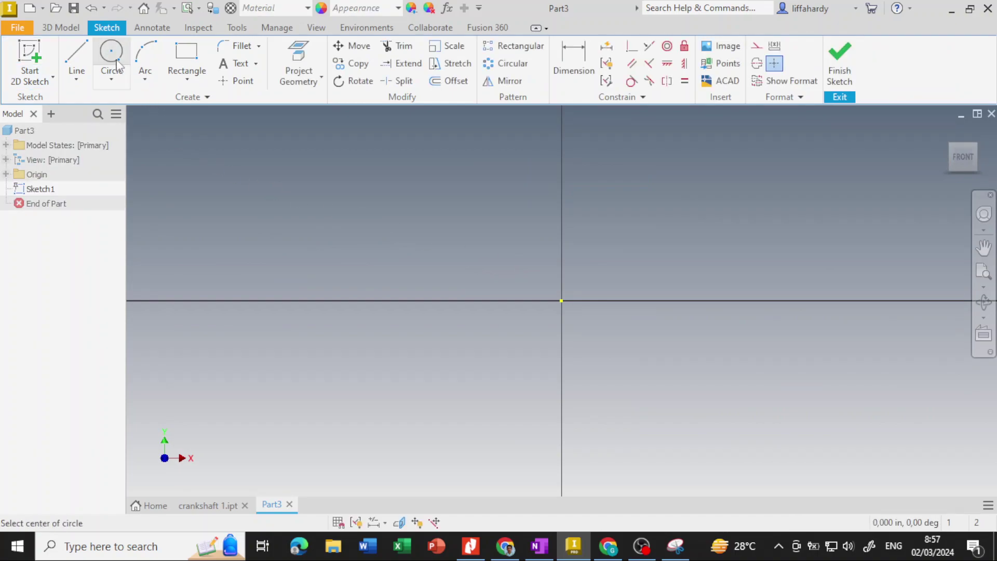
click(561, 301)
text(1)
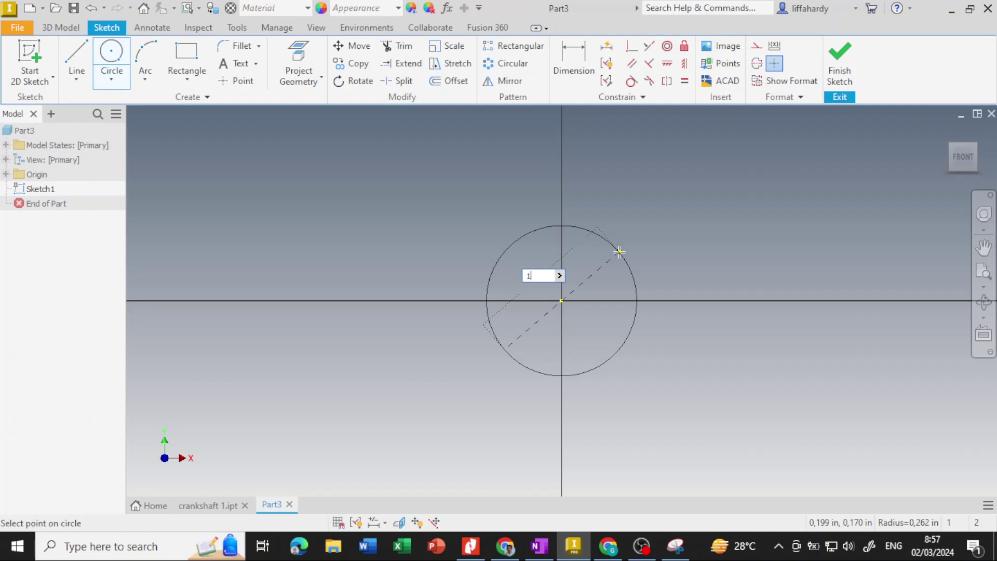
key(Return)
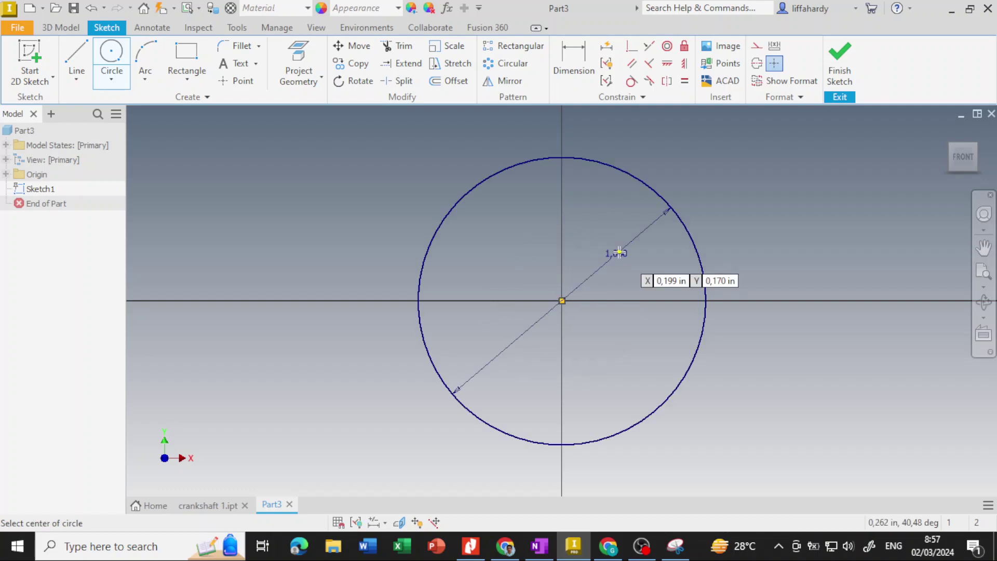
click(66, 27)
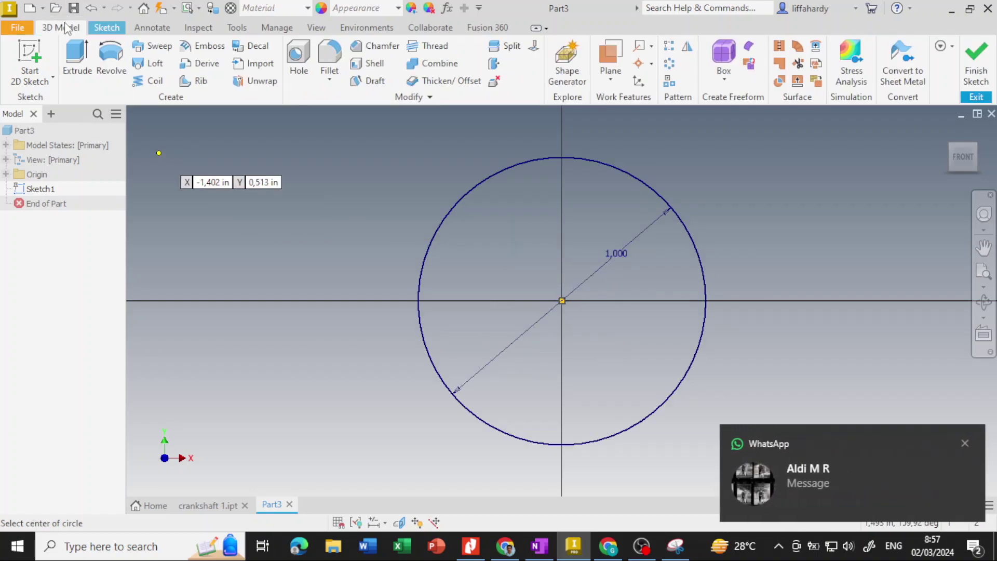
Step: Abandon the first extrude attempt and mute the chat notification for 8 hours
click(74, 55)
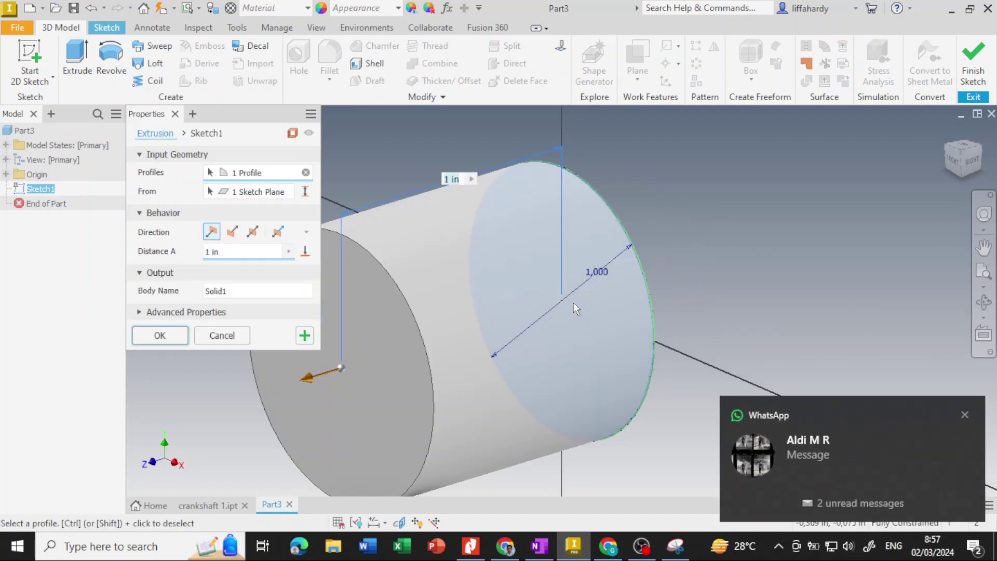
click(244, 338)
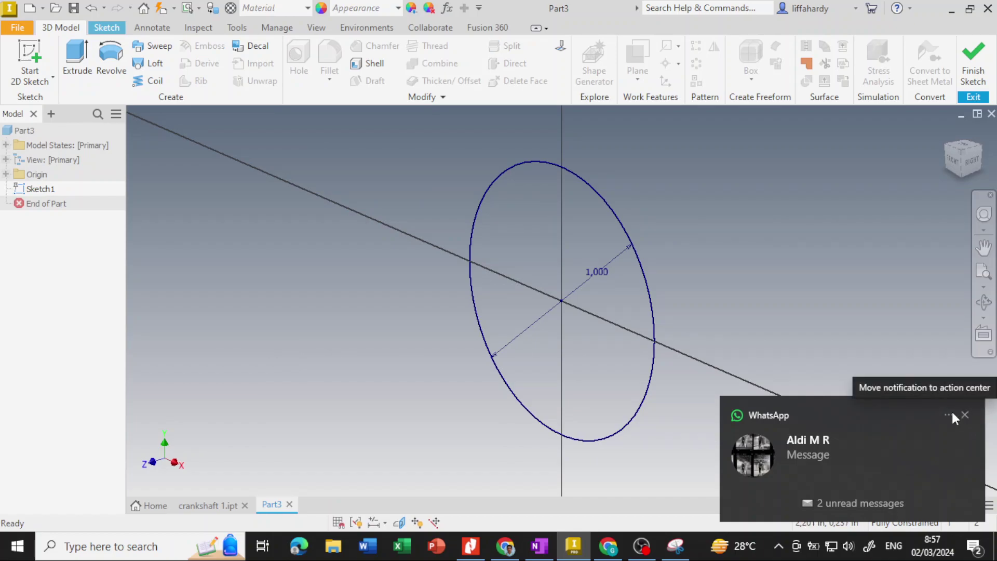
click(948, 414)
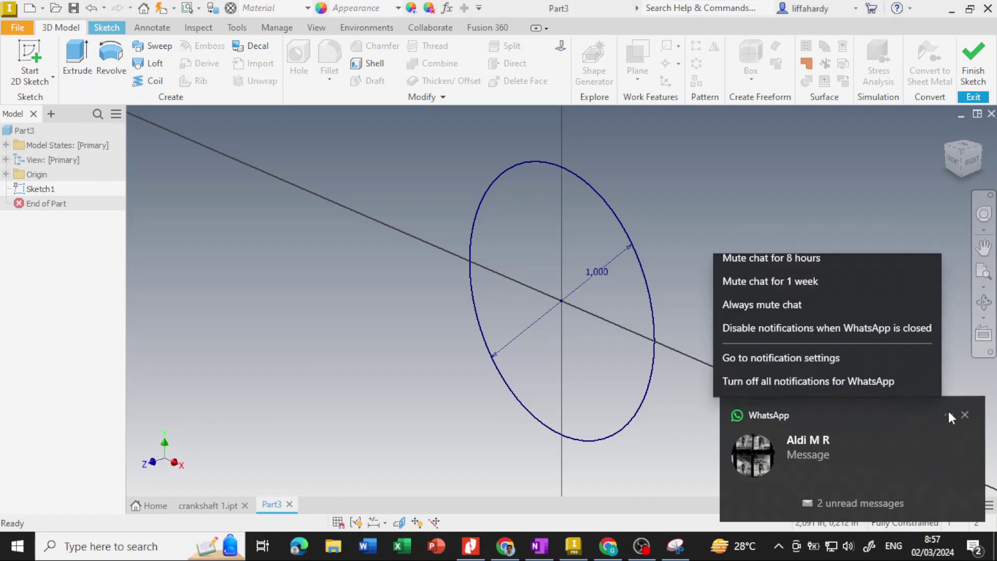
click(765, 268)
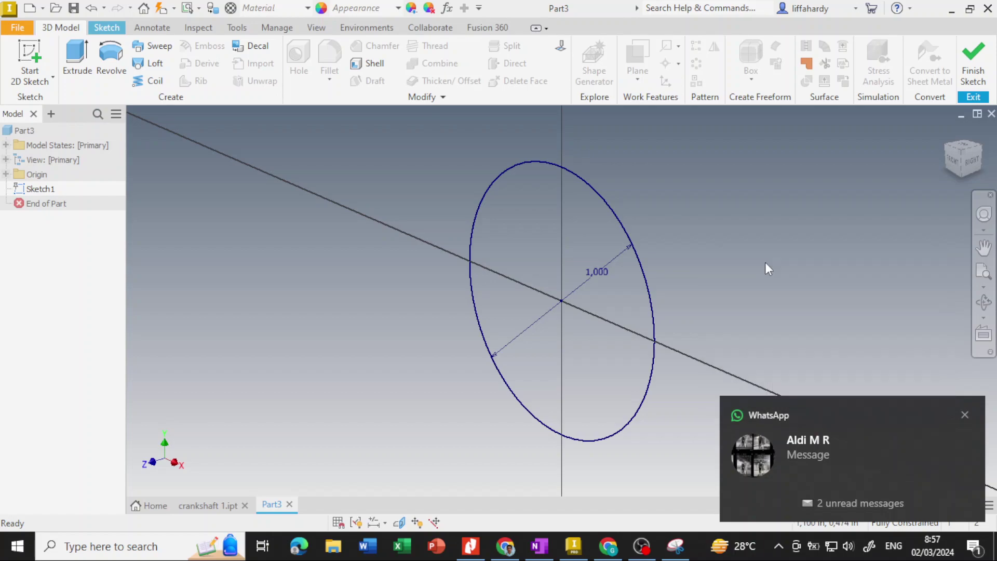
click(965, 415)
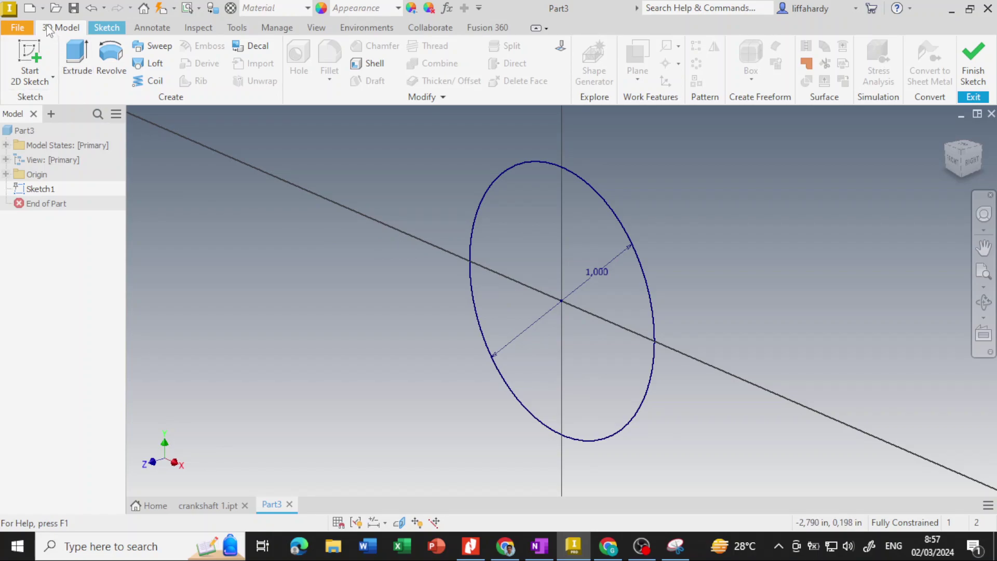
Step: Extrude the 1.000 circle 1 in into a solid cylinder, Extrusion1
click(75, 57)
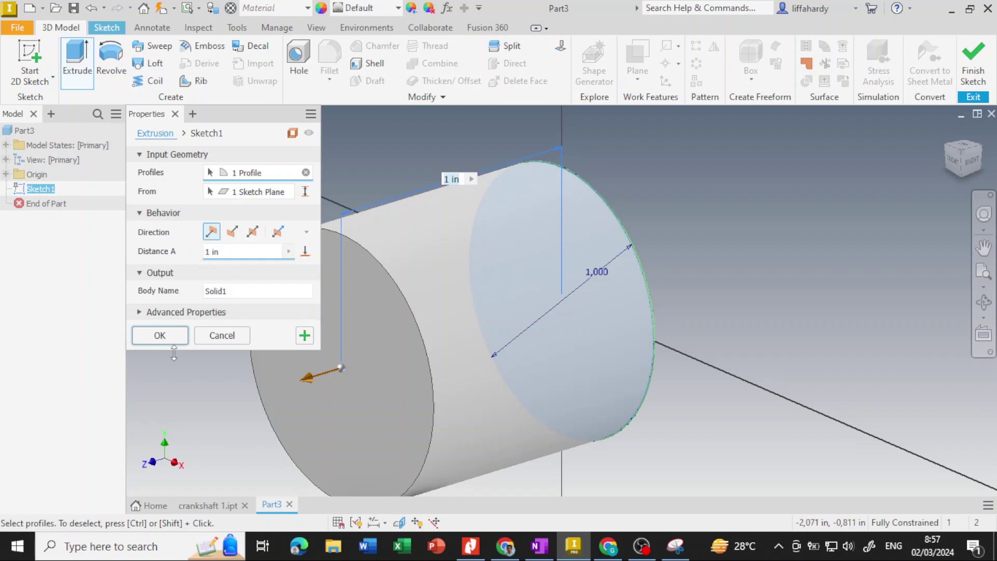
click(167, 338)
click(304, 349)
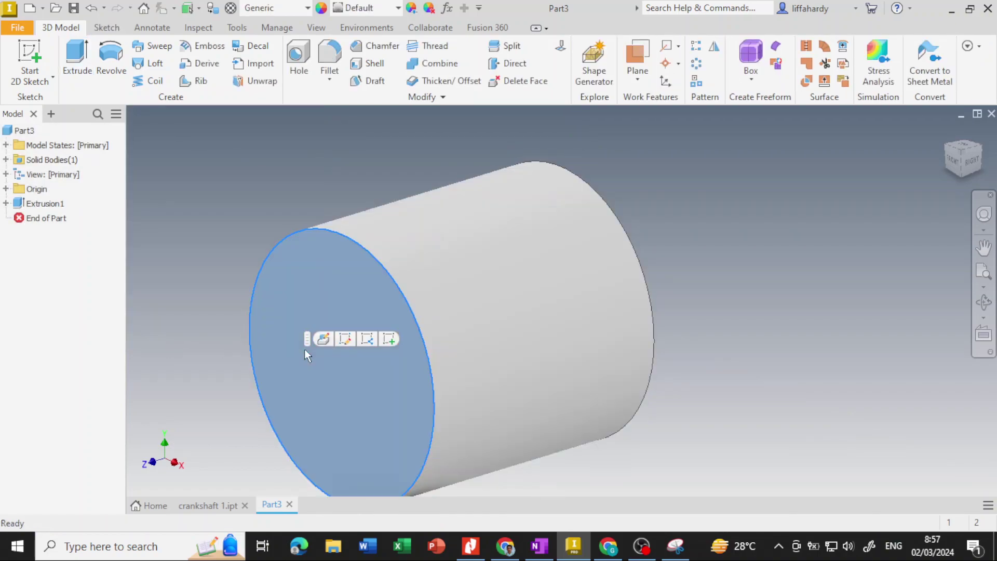
Step: Sketch a 2.000-diameter circle at the origin on the cylinder's end face
click(391, 339)
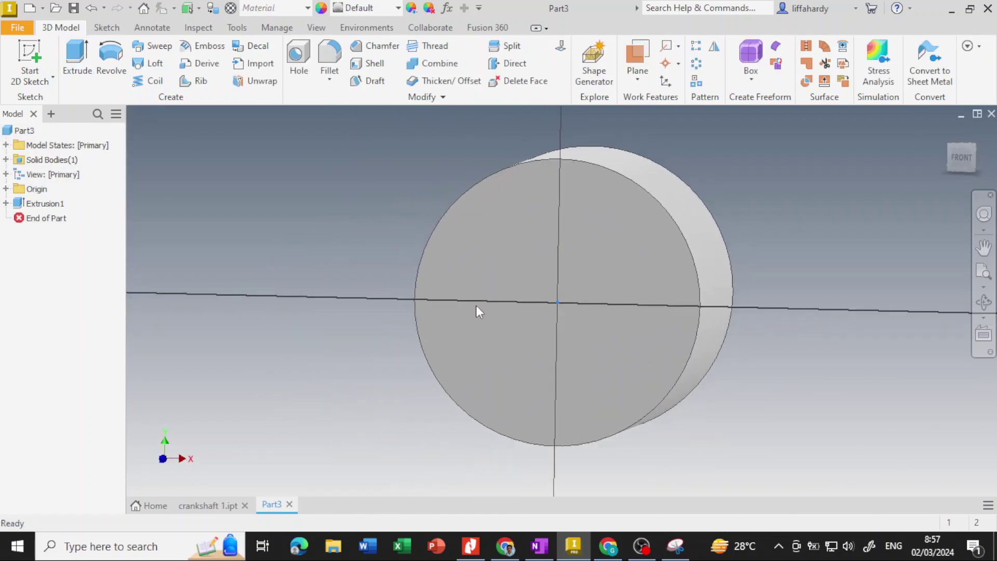
click(112, 54)
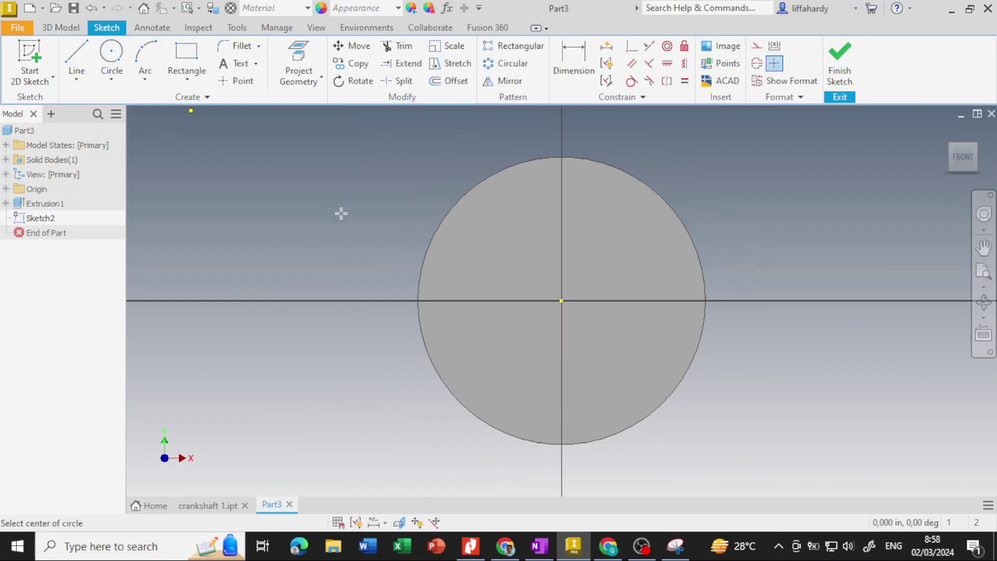
click(561, 301)
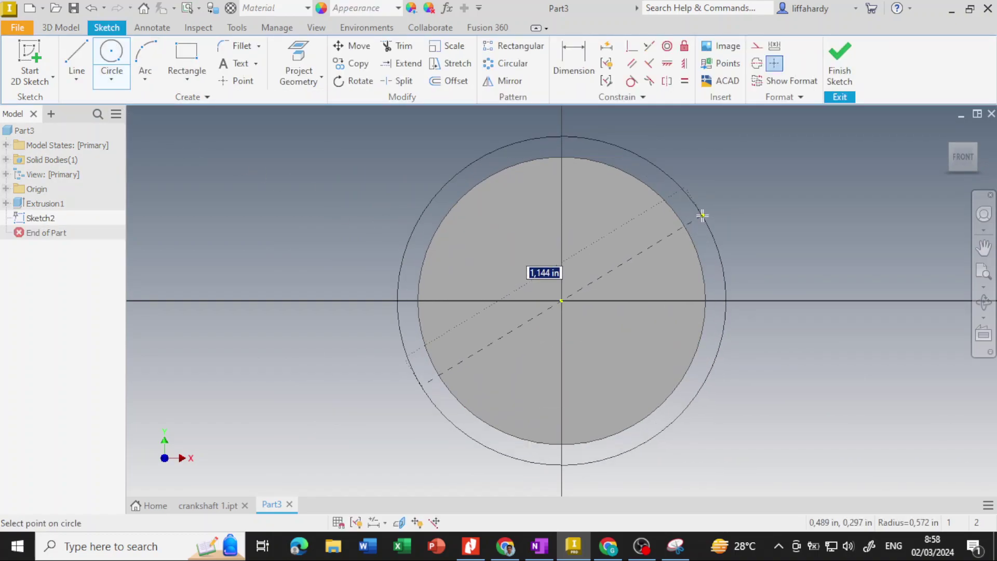
text(2)
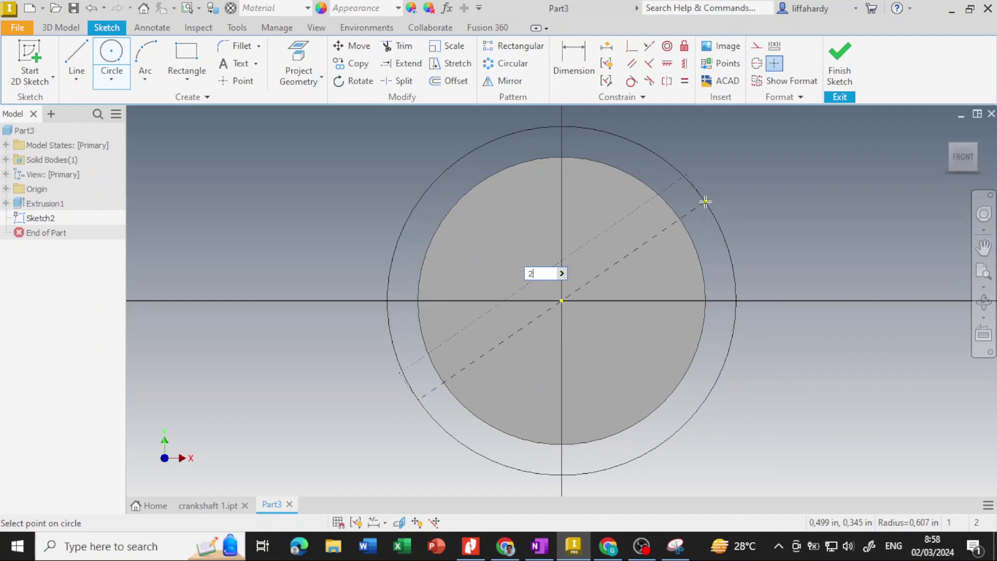
key(Return)
scroll(708, 206, down, 3)
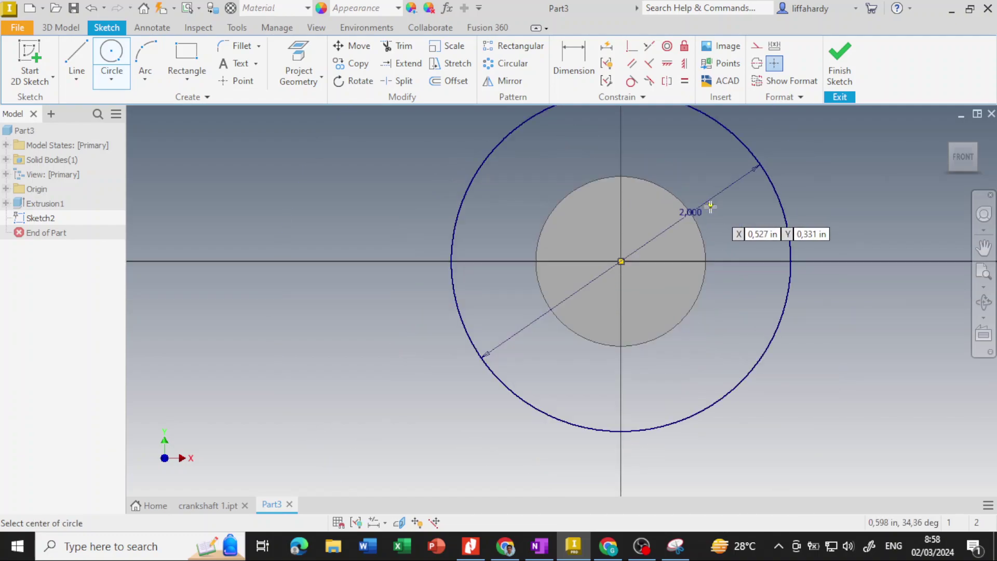
middle_drag(656, 273, 591, 320)
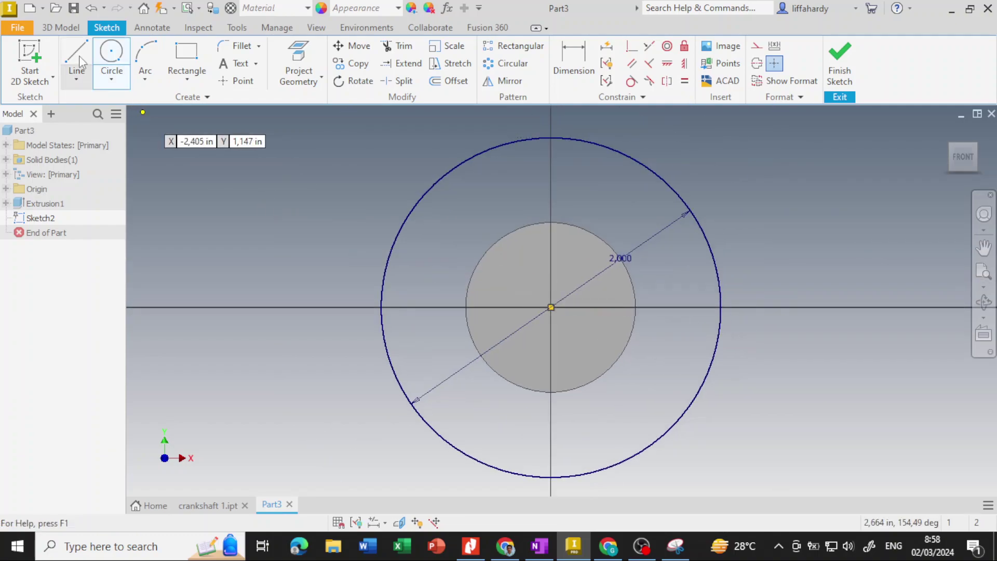
Step: Extrude the 2.000 circle 1 in as Extrusion2
click(57, 32)
click(73, 56)
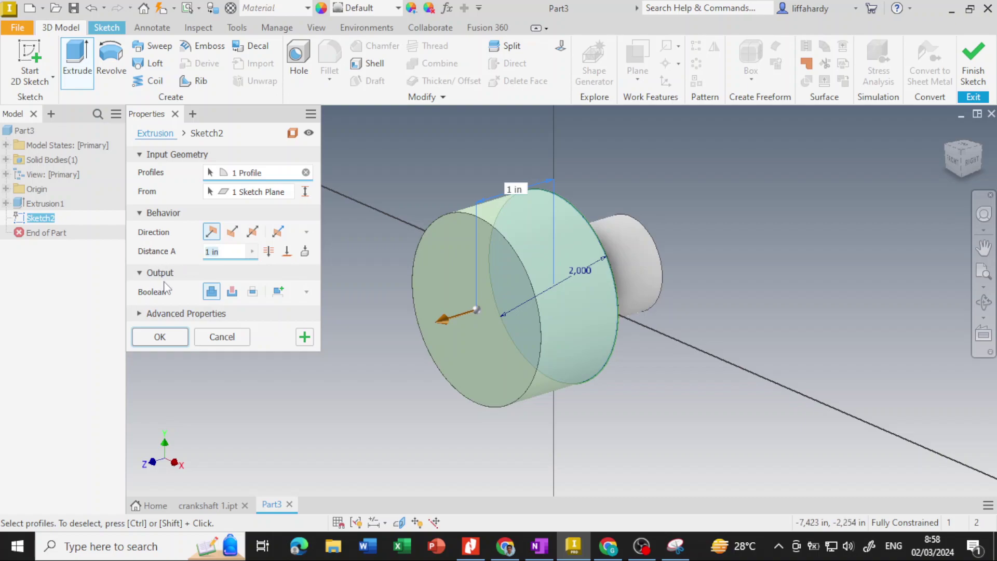
click(161, 339)
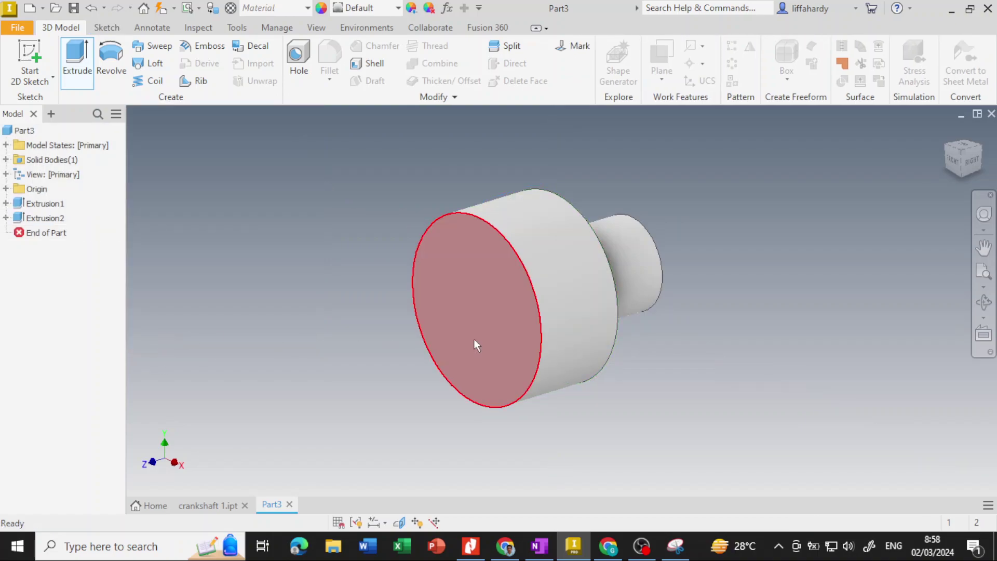
click(473, 302)
Step: Sketch a 4 in diameter circle centred on the origin of the front face
click(557, 292)
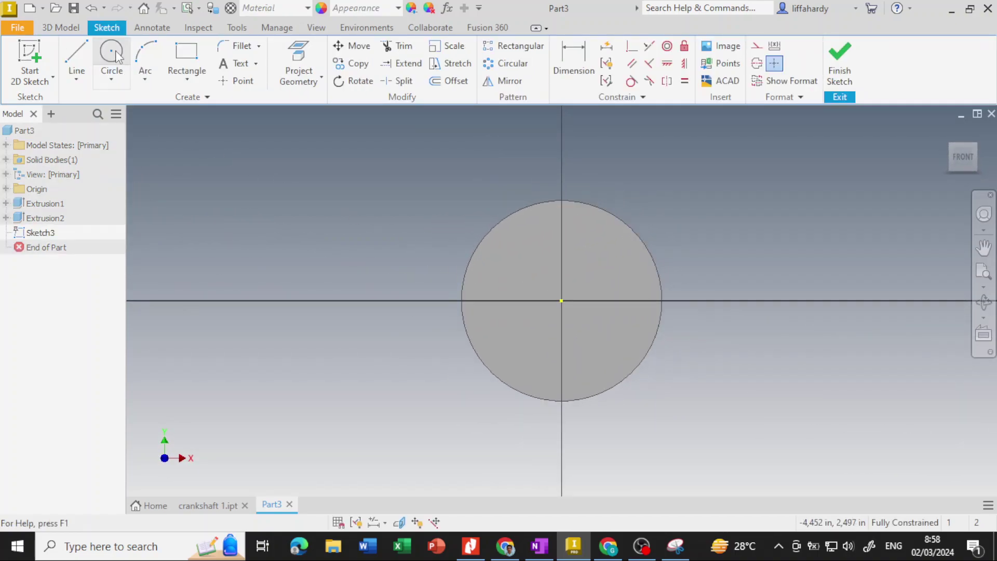
click(112, 54)
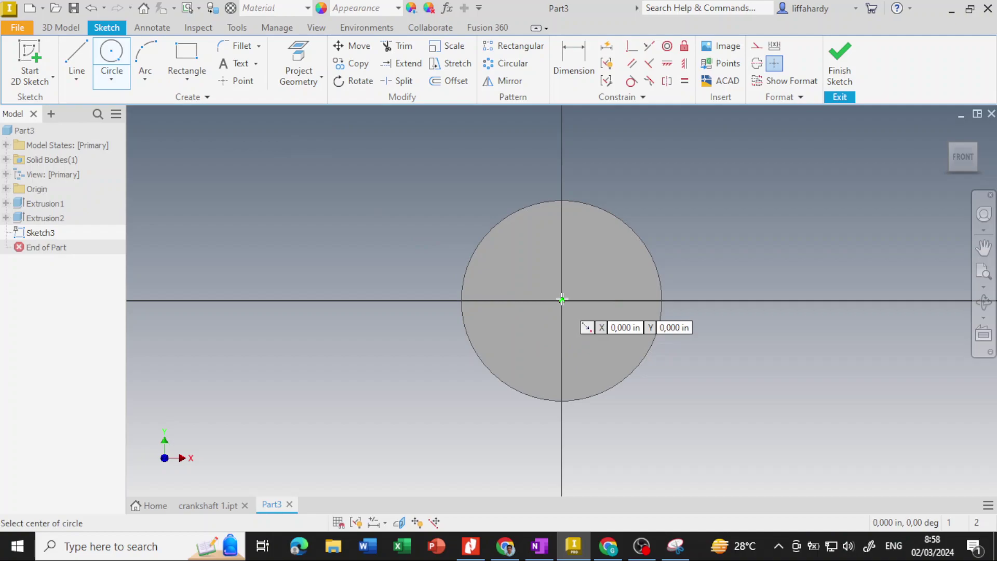
click(562, 299)
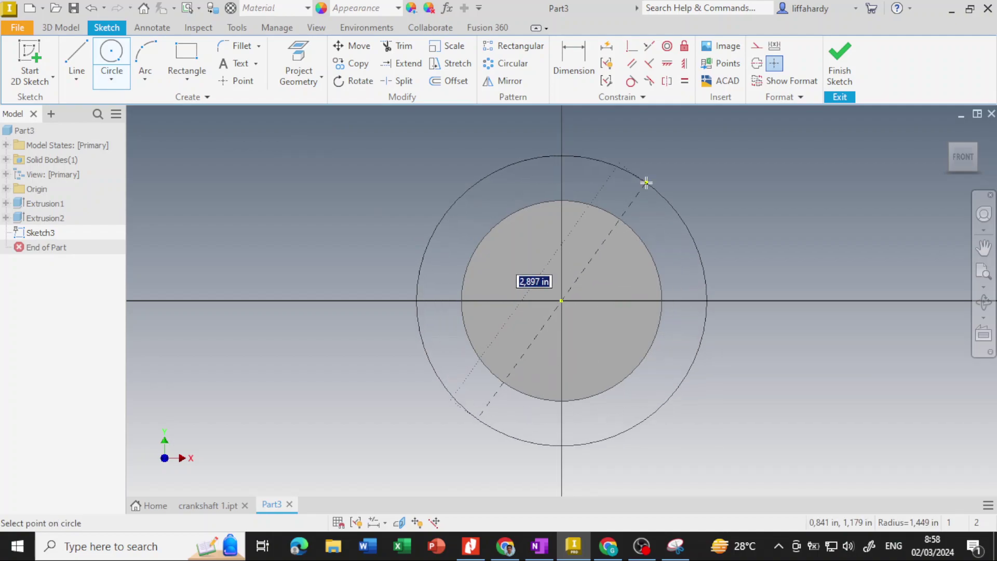
text(4)
key(Return)
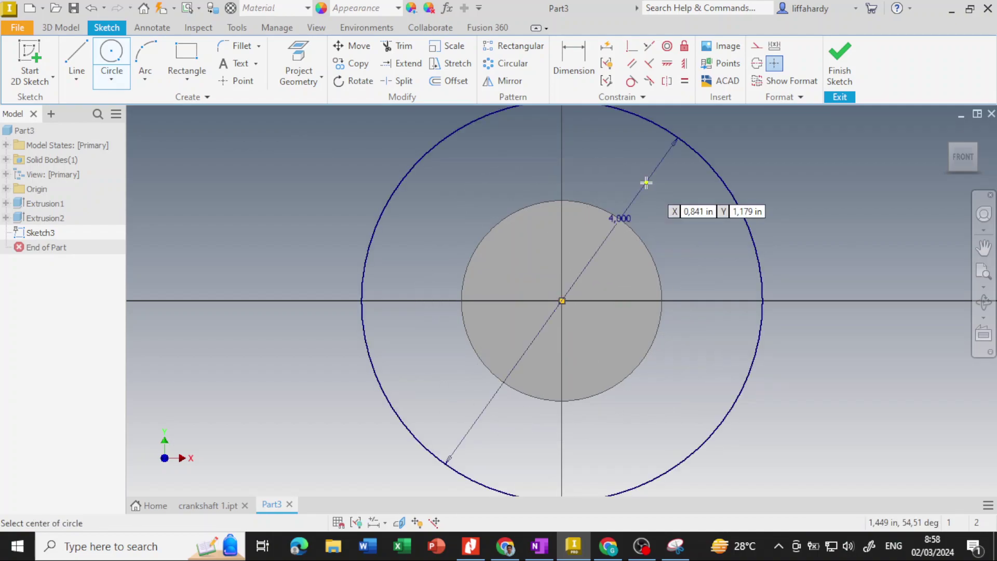
scroll(646, 183, down, 3)
mouse_move(646, 208)
middle_down()
mouse_move(637, 237)
mouse_move(668, 190)
mouse_move(668, 199)
middle_up()
scroll(634, 234, up, 4)
scroll(639, 231, down, 2)
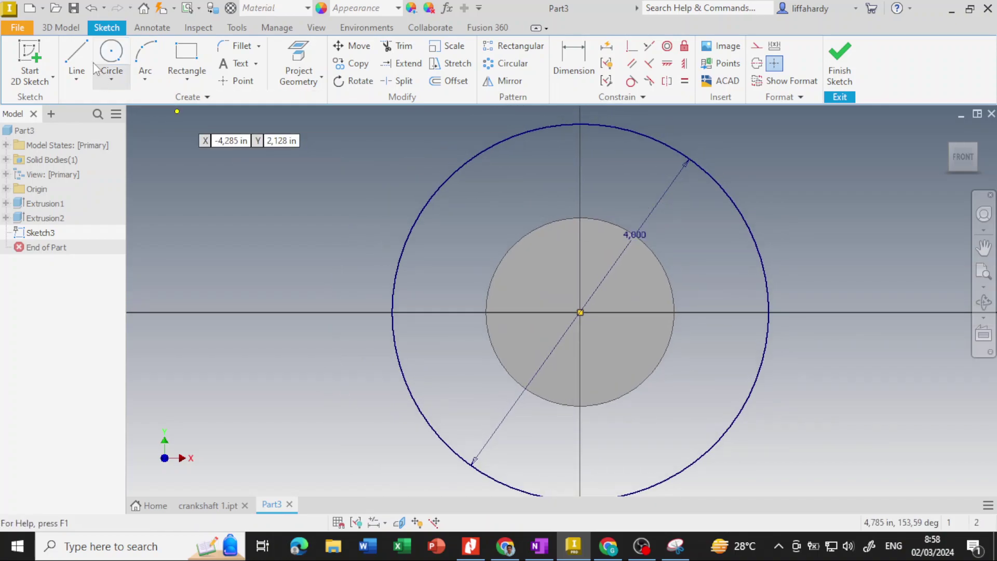
Step: Draw a 1.250 construction line straight down from the sketch centre
click(84, 46)
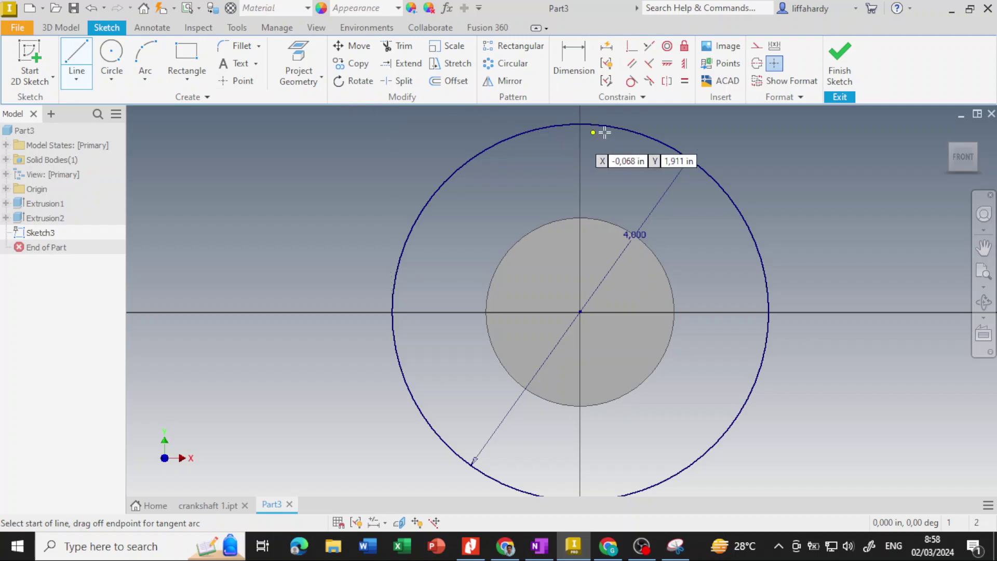
click(757, 47)
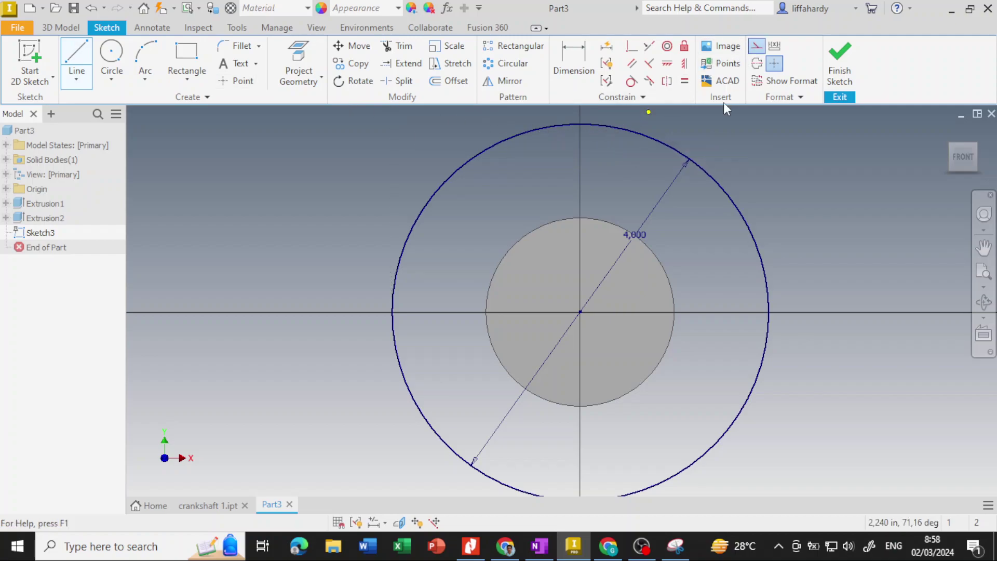
click(581, 312)
text(1,25)
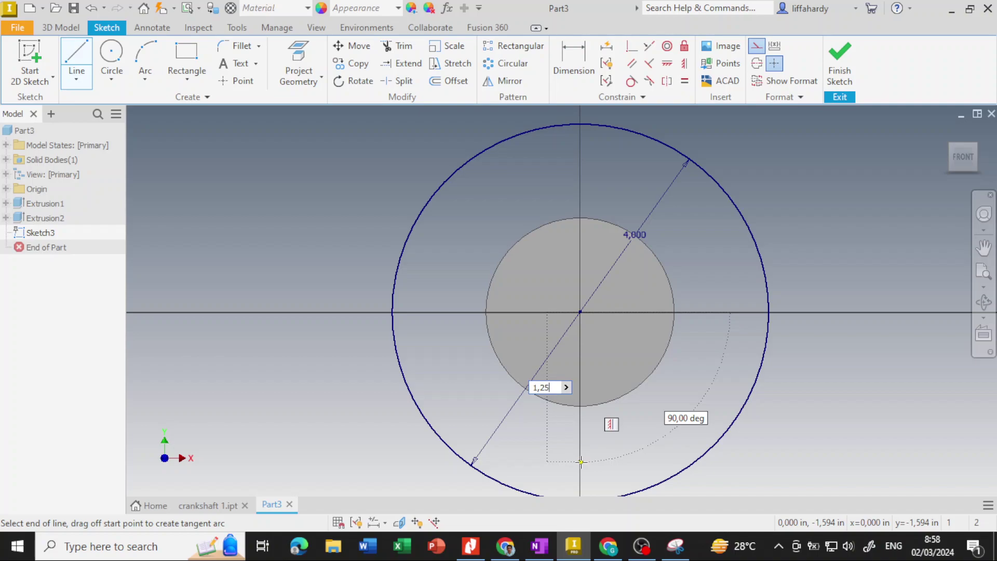
key(Return)
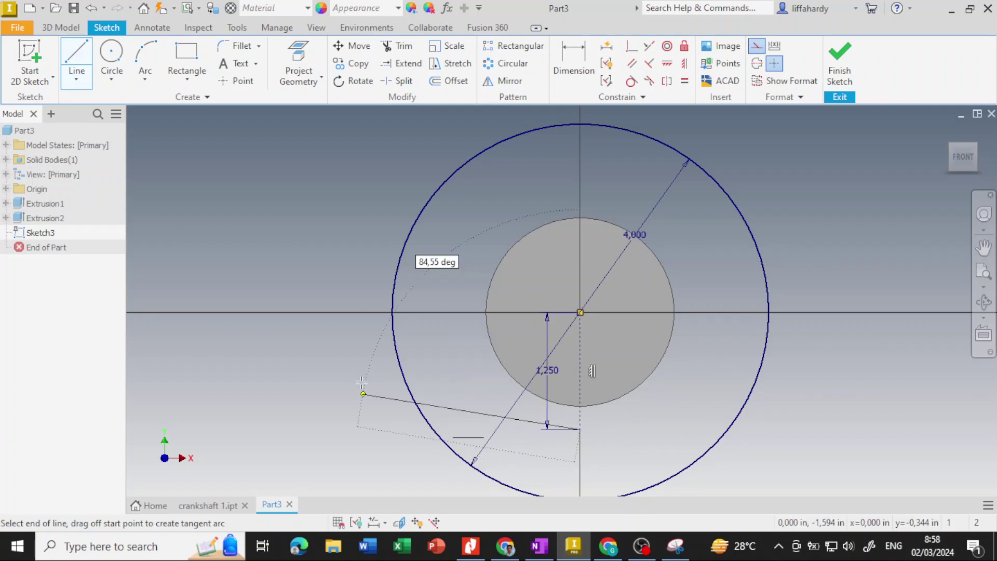
Step: Centre a 2.000 construction circle and a 2.200 circle on the line's lower end
click(120, 57)
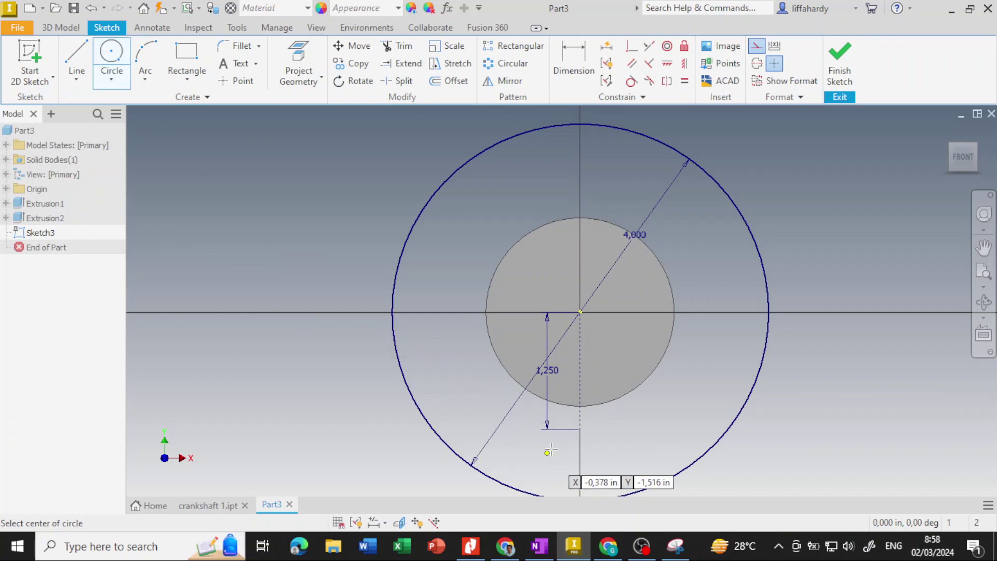
click(580, 430)
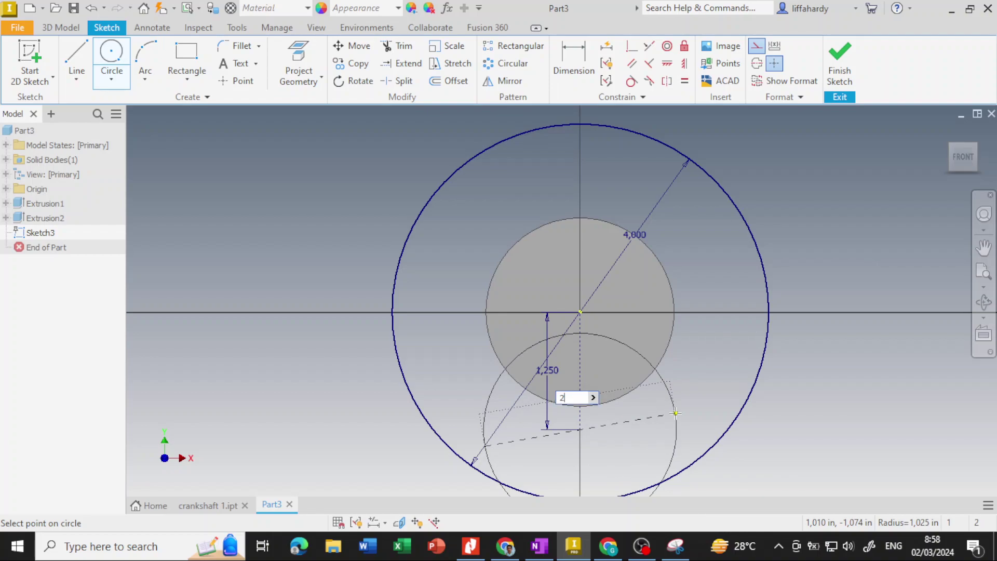
key(Return)
mouse_move(663, 401)
middle_down()
mouse_move(694, 217)
mouse_move(672, 380)
middle_up()
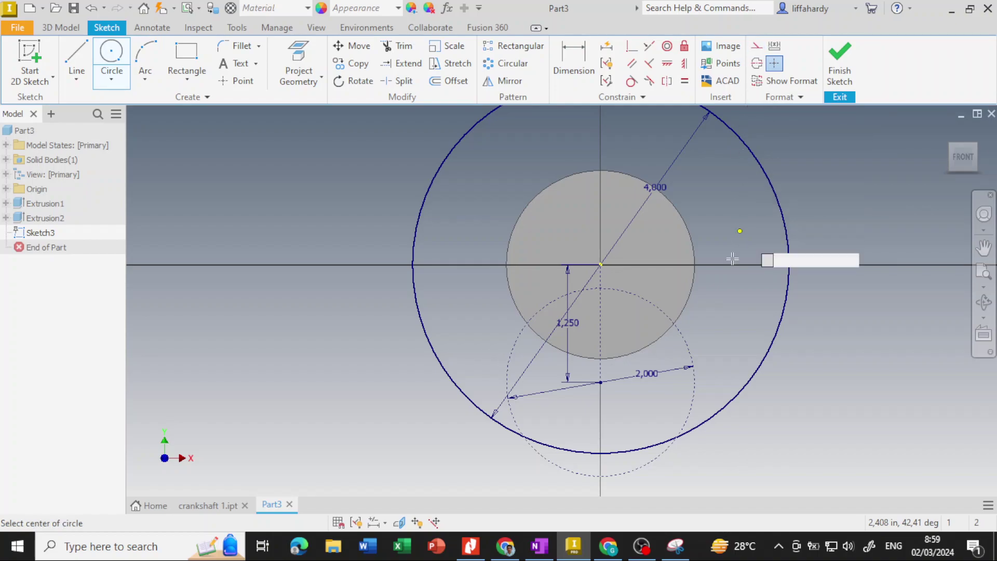
click(601, 382)
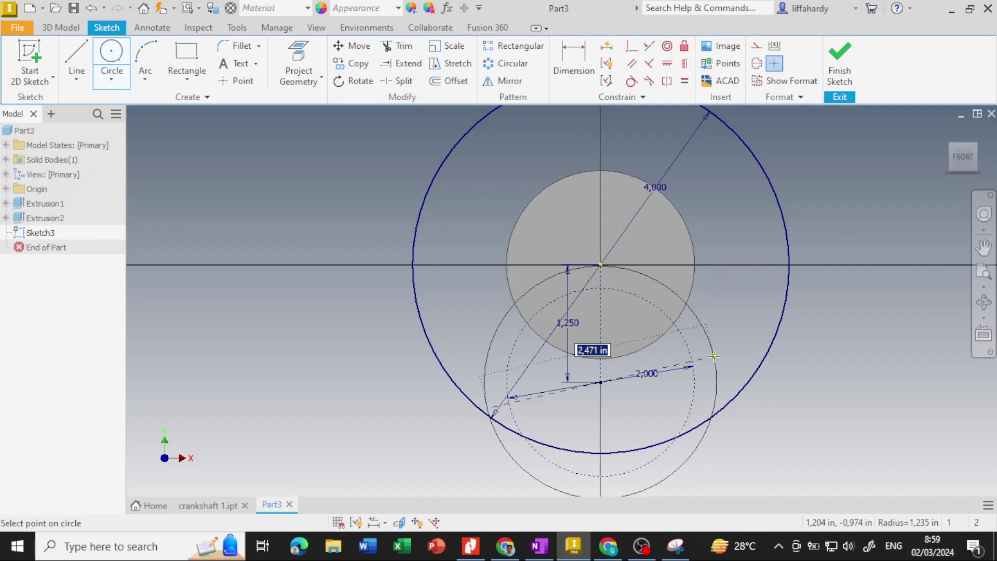
text(2,2)
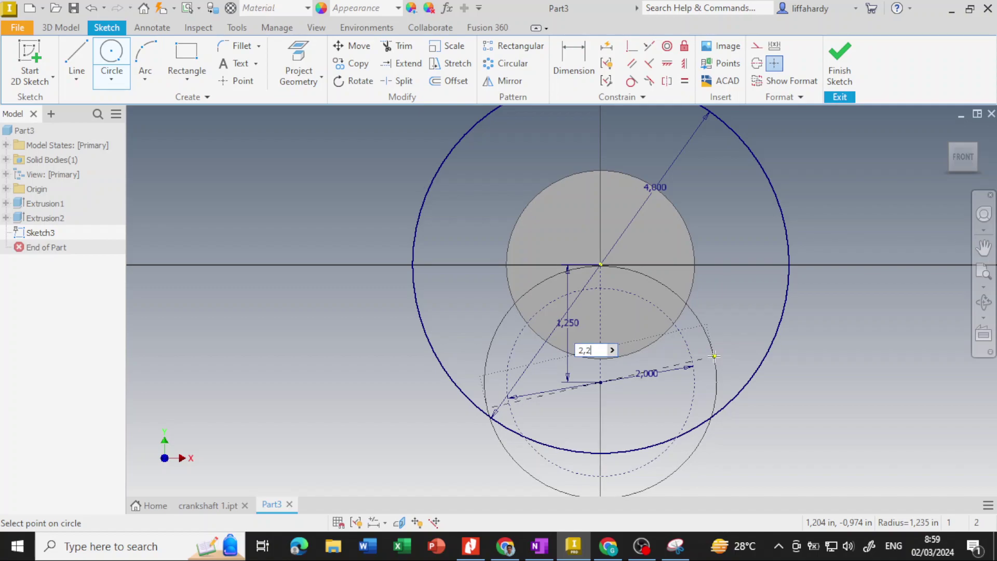
key(Return)
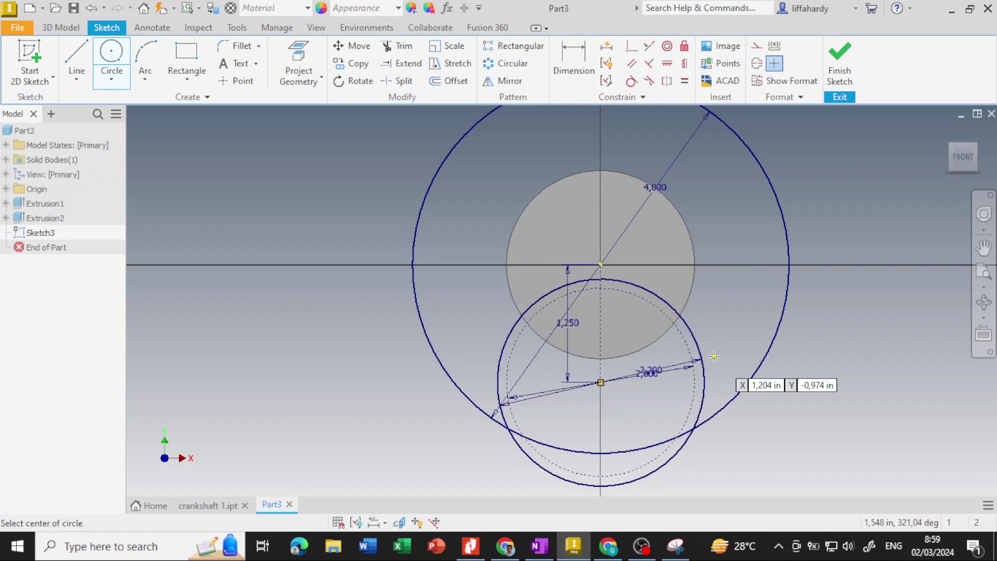
middle_drag(714, 356, 695, 357)
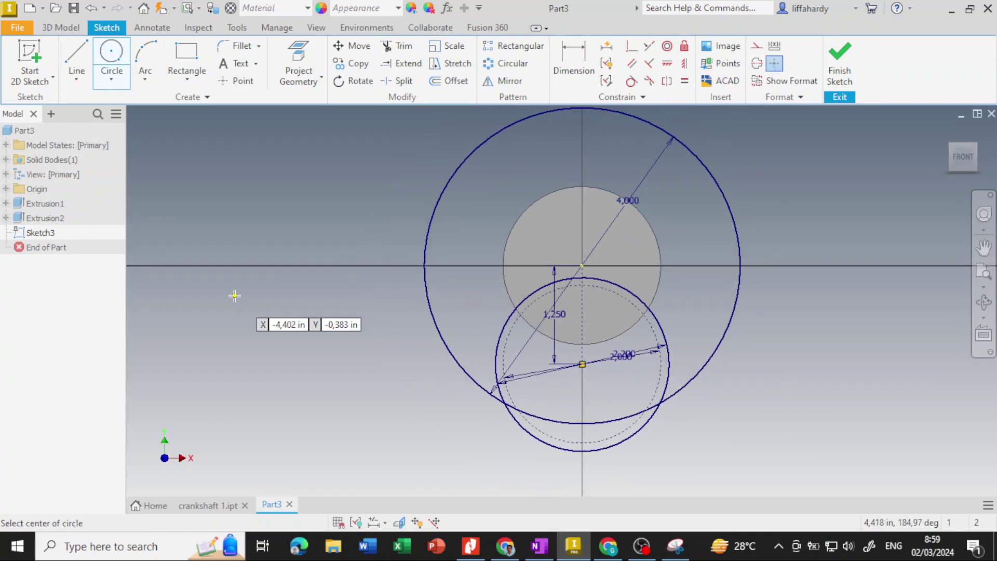
middle_drag(326, 305, 371, 337)
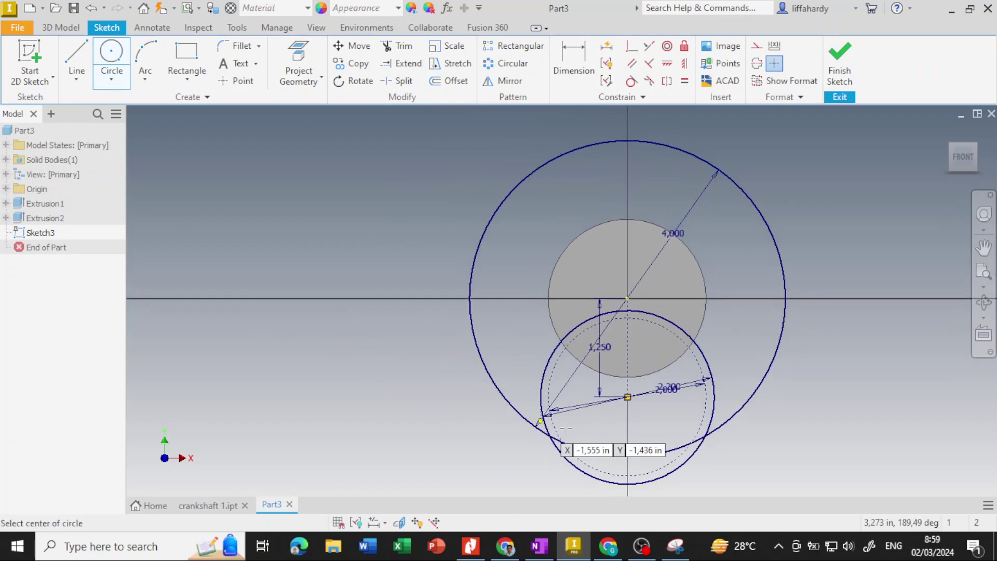
key(Escape)
Step: Move the 1.250 and 2.200 dimensions clear of the sketch geometry
scroll(609, 347, down, 3)
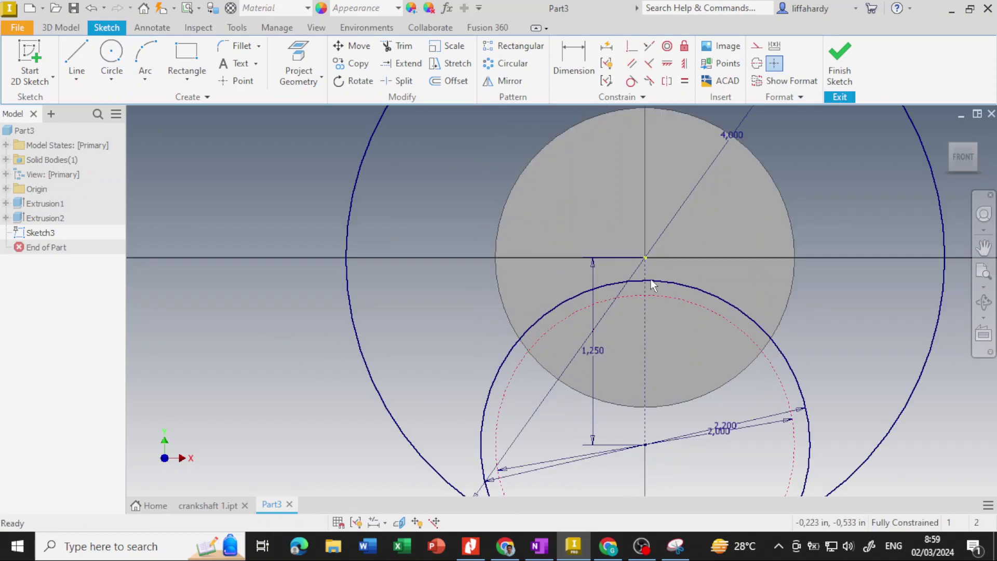
middle_drag(652, 283, 661, 270)
drag(613, 307, 295, 305)
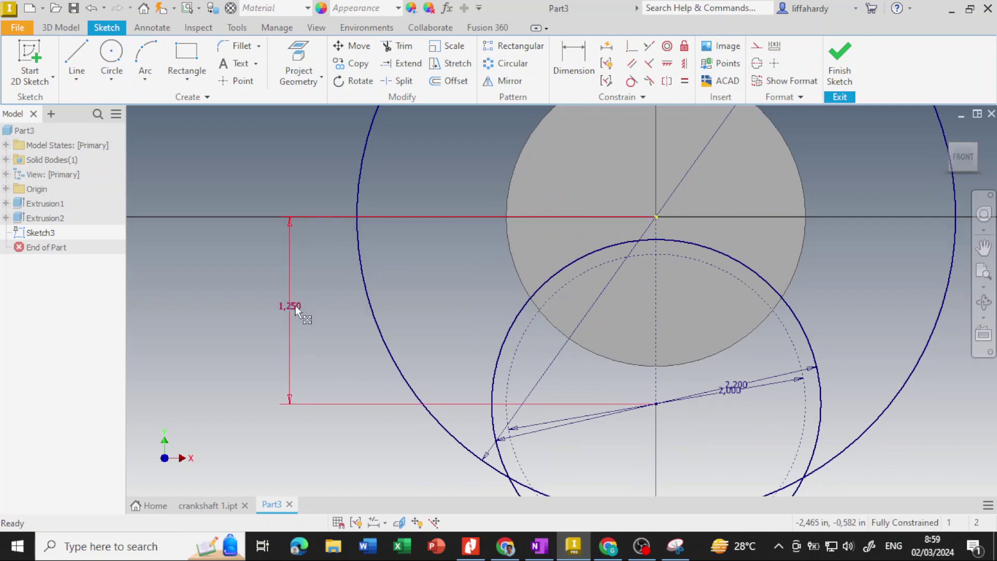
scroll(693, 304, down, 3)
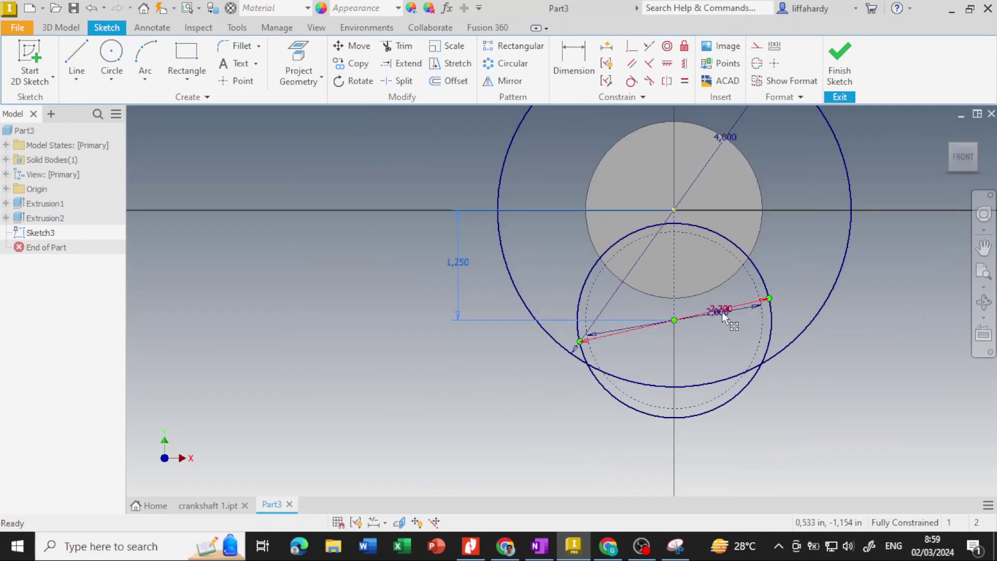
drag(721, 312, 717, 362)
scroll(709, 322, up, 3)
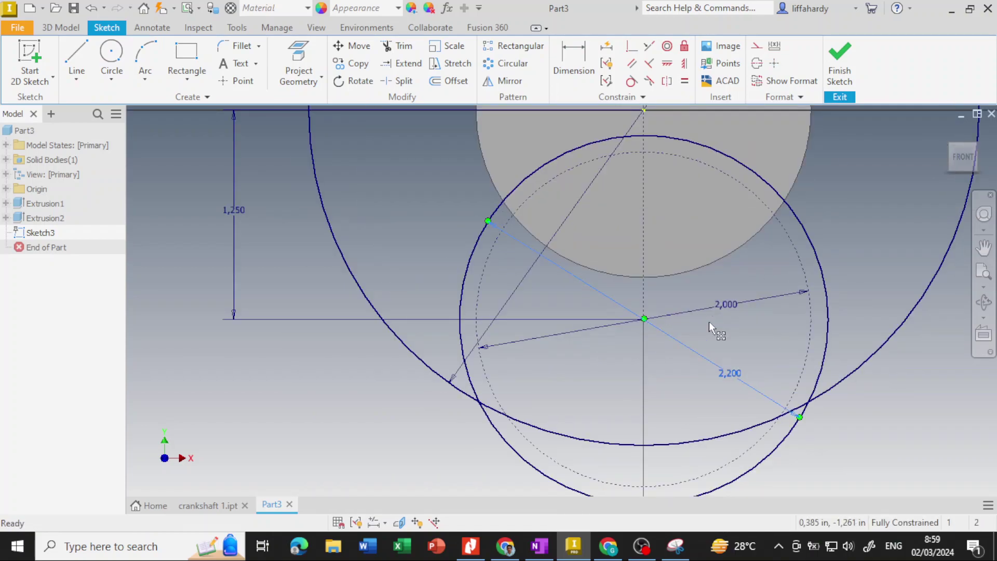
scroll(709, 322, down, 3)
middle_drag(709, 322, 662, 431)
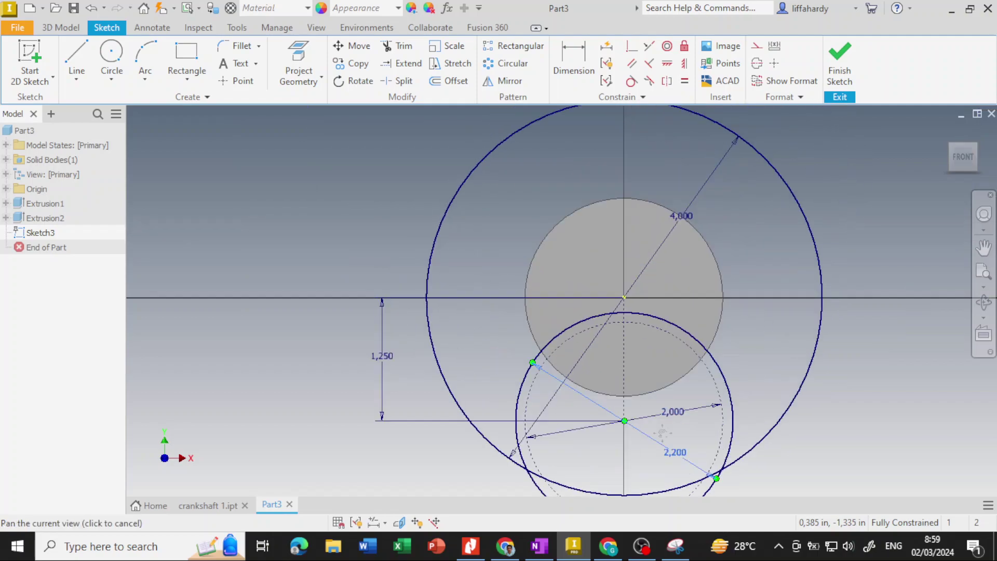
scroll(662, 431, down, 1)
Step: Draw two lines from the origin to the upper left and upper right, forming a V
click(76, 49)
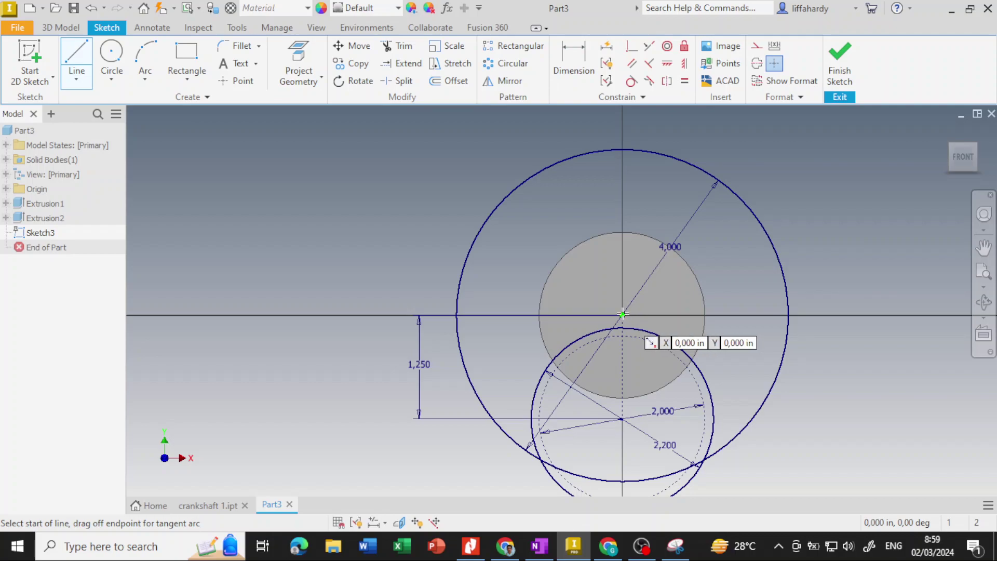
click(623, 314)
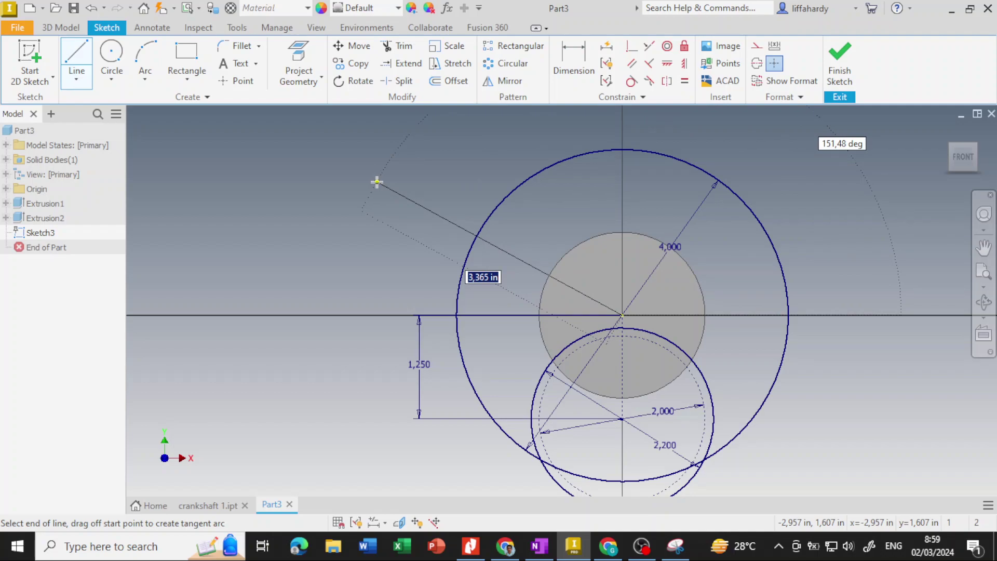
click(377, 182)
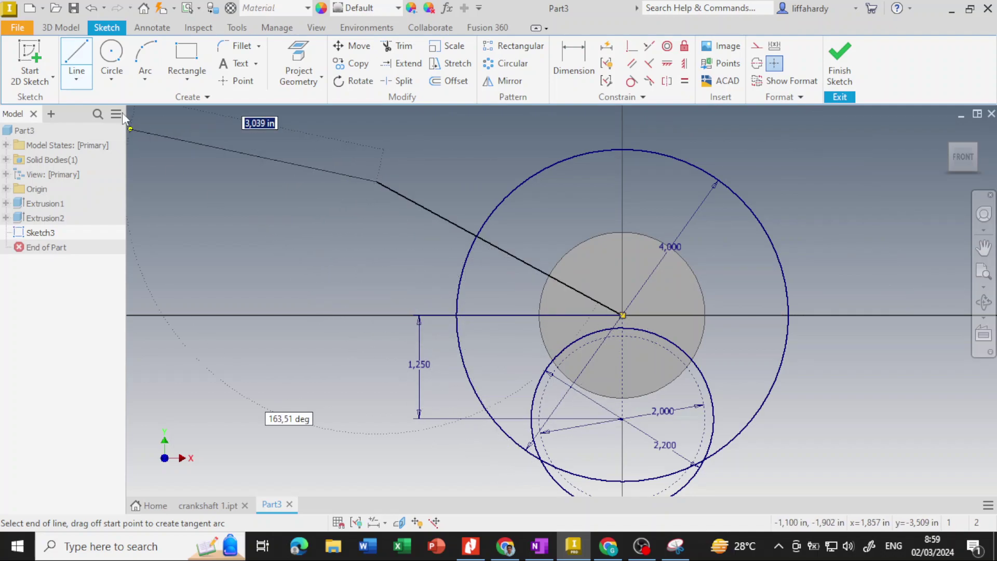
click(79, 46)
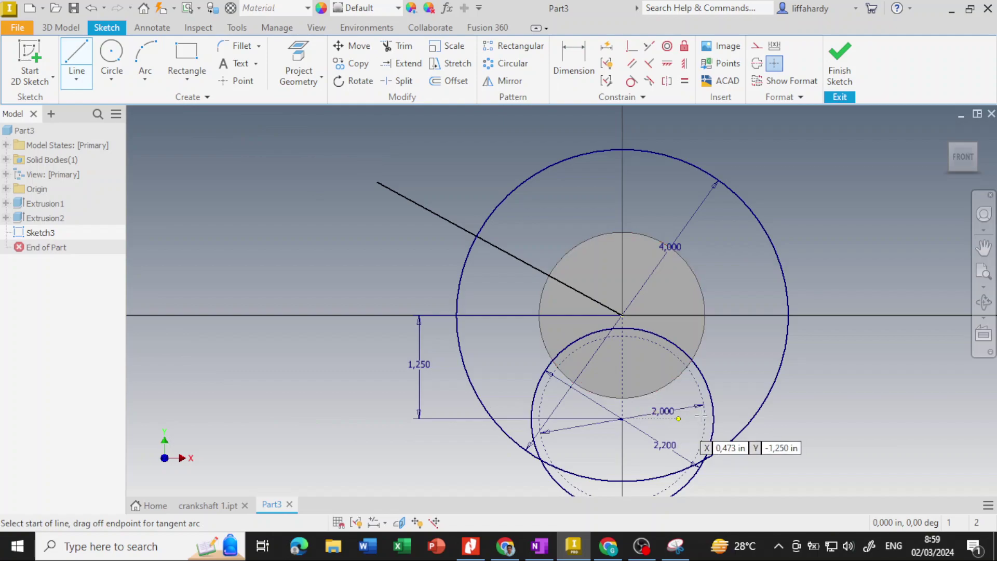
click(622, 314)
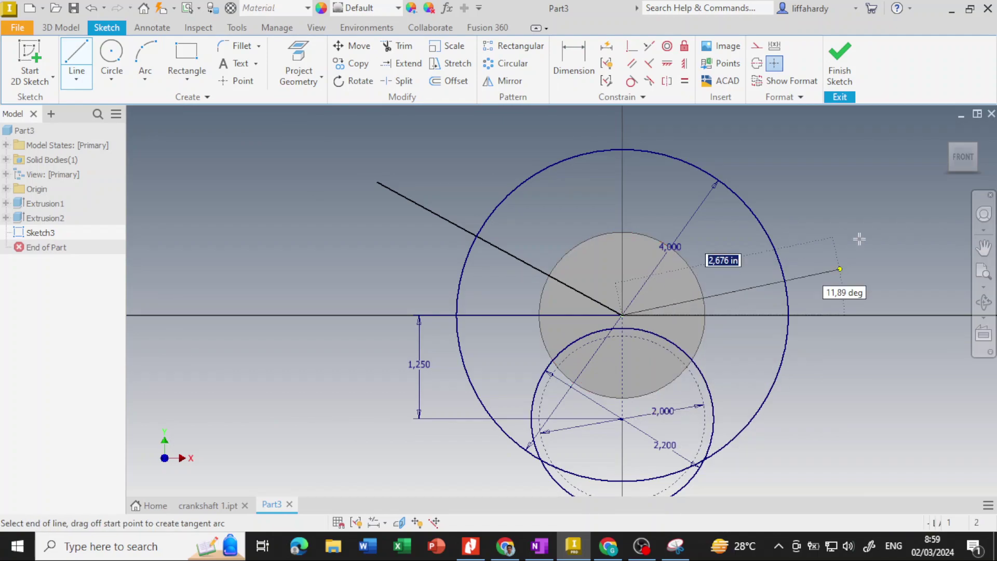
click(860, 188)
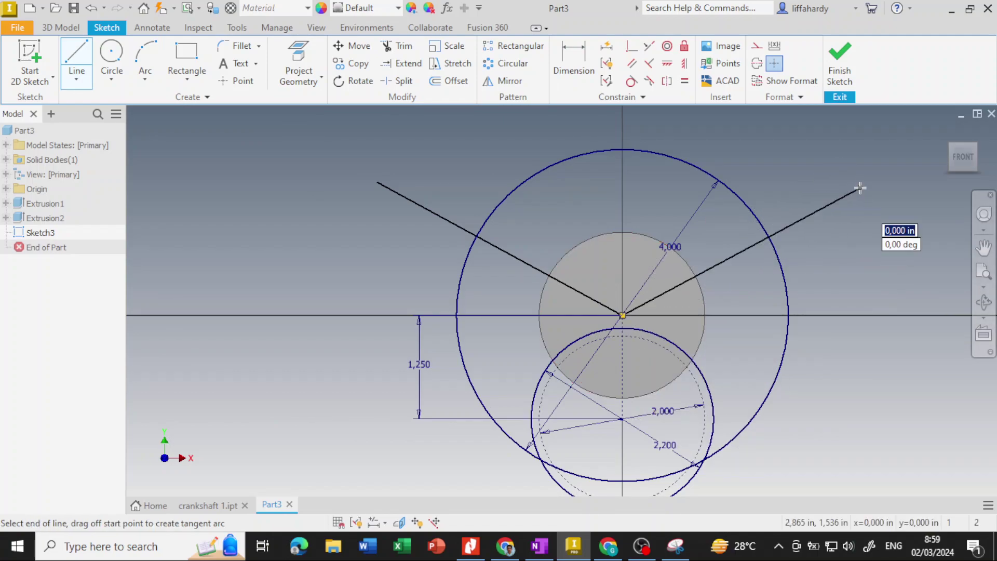
right_click(885, 309)
click(883, 264)
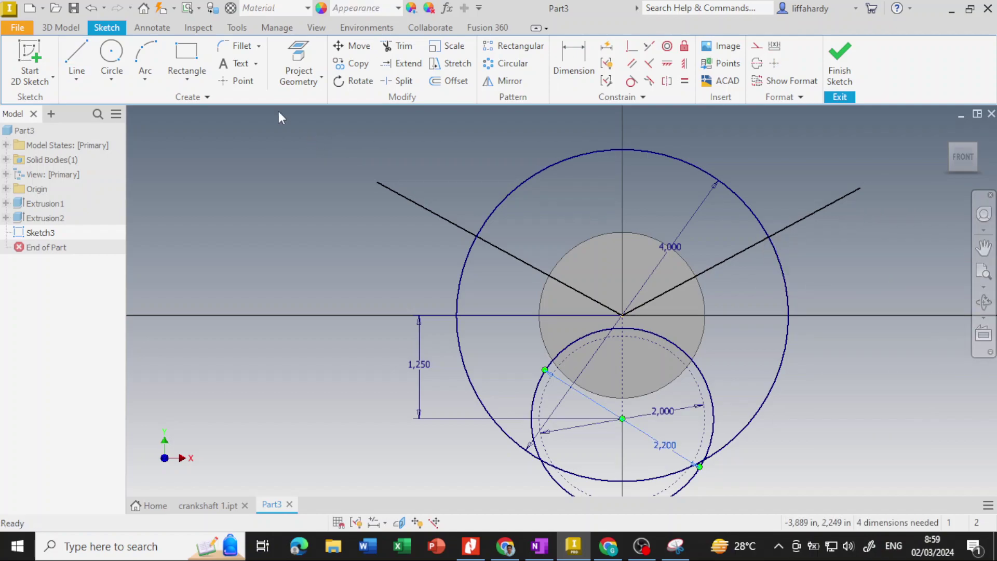
Step: Dimension the angle between the two V lines as 135 degrees
click(574, 63)
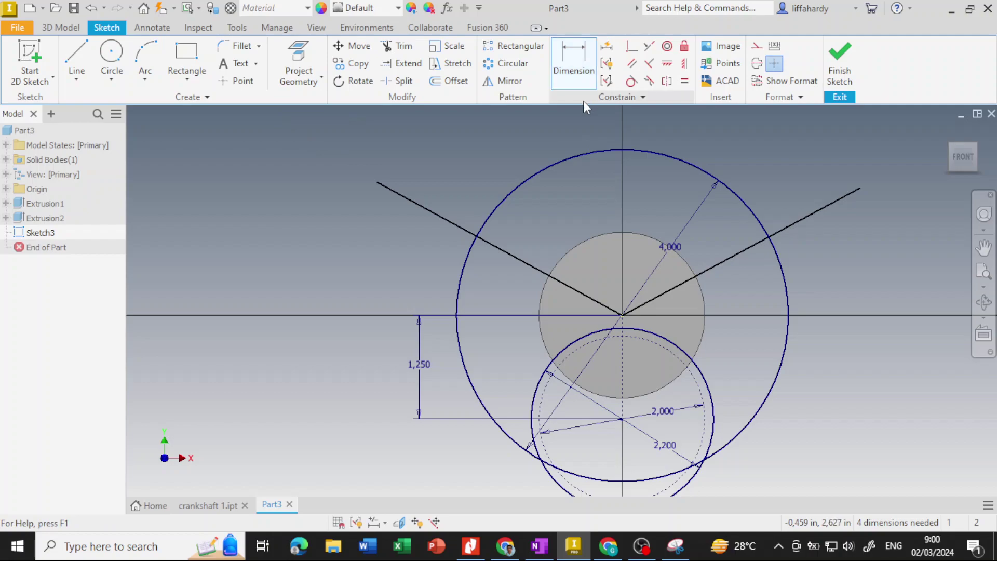
click(515, 258)
click(711, 270)
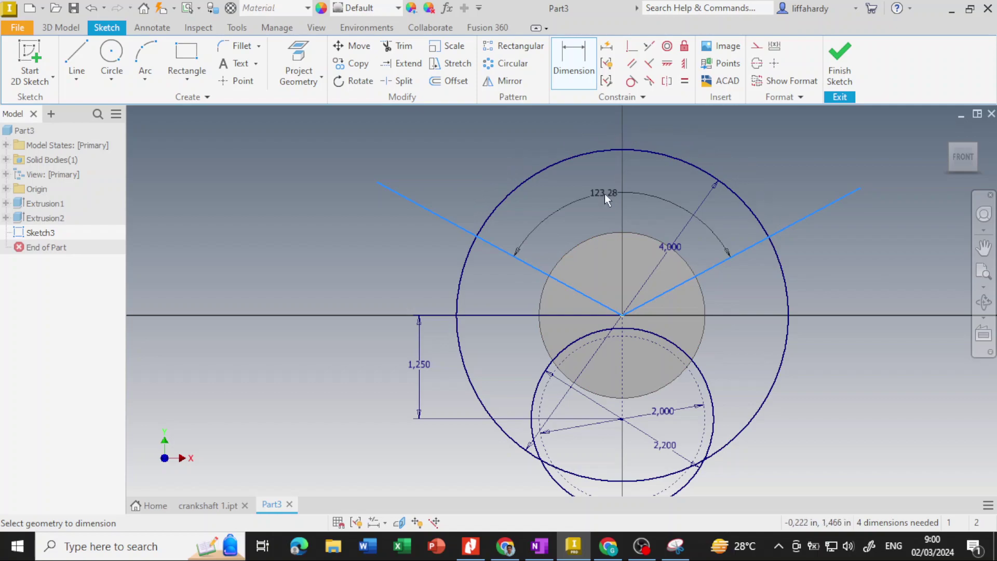
click(598, 215)
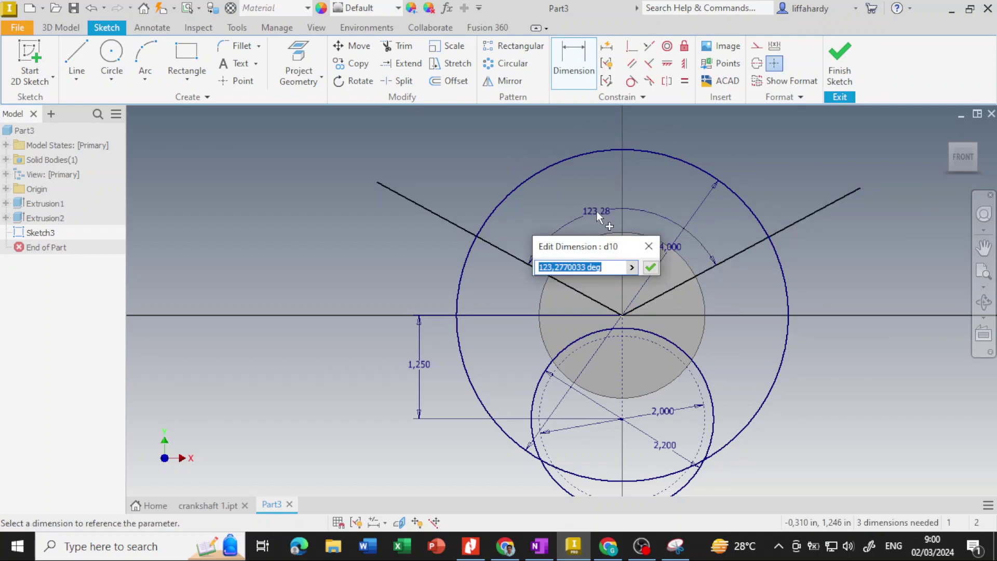
text(135)
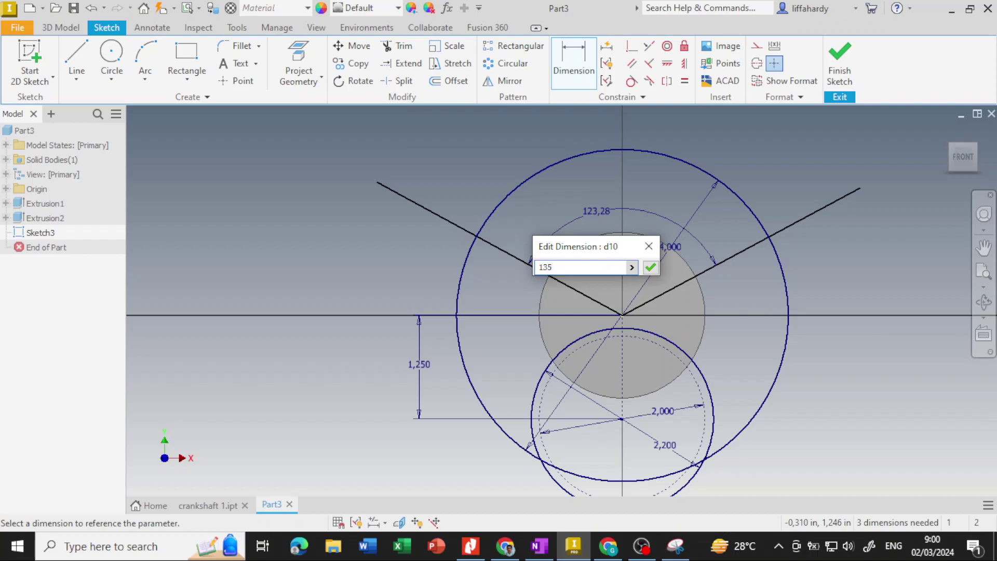
key(Return)
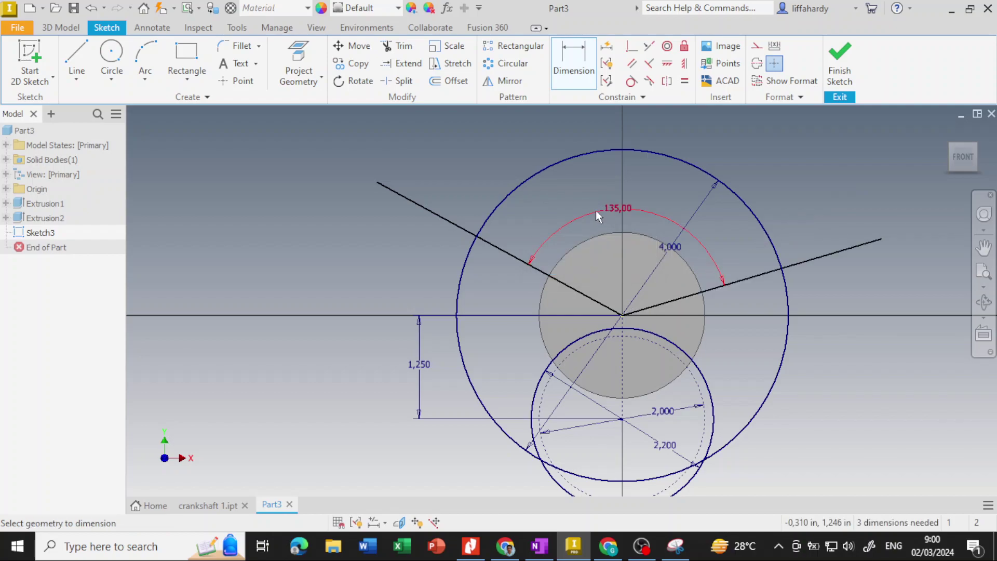
click(763, 276)
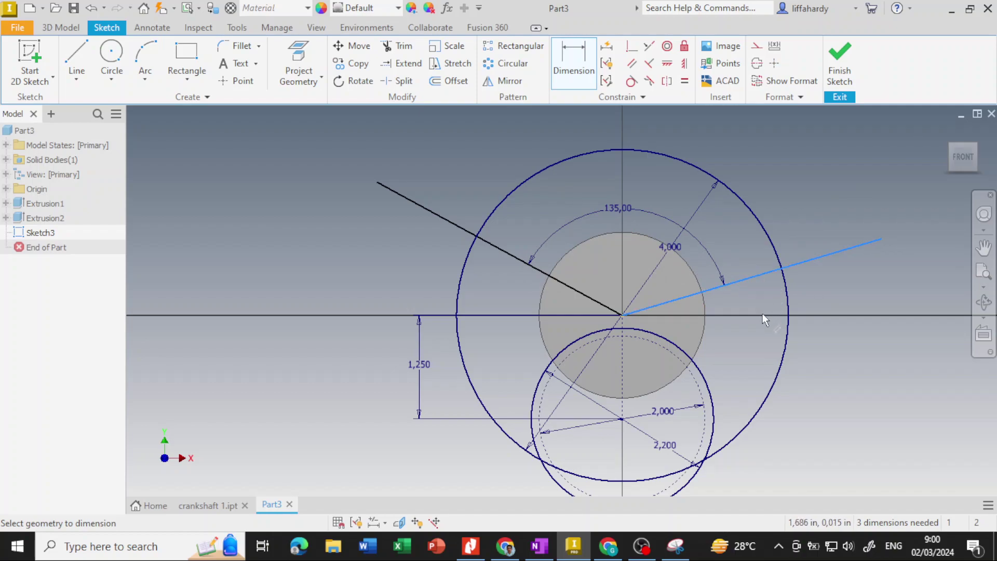
key(Escape)
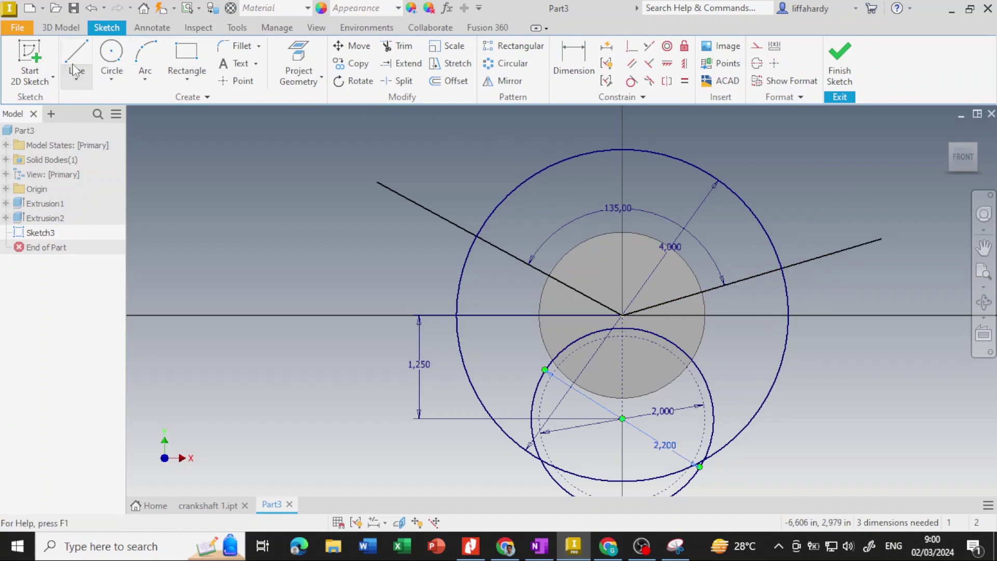
Step: Draw a horizontal construction line along the X axis through the origin, spanning the circle
click(77, 60)
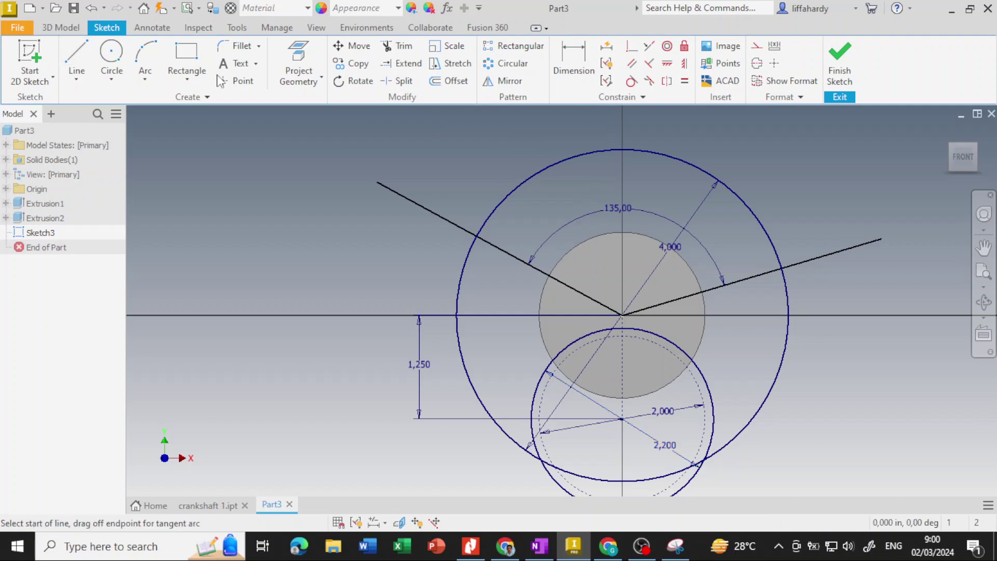
click(758, 65)
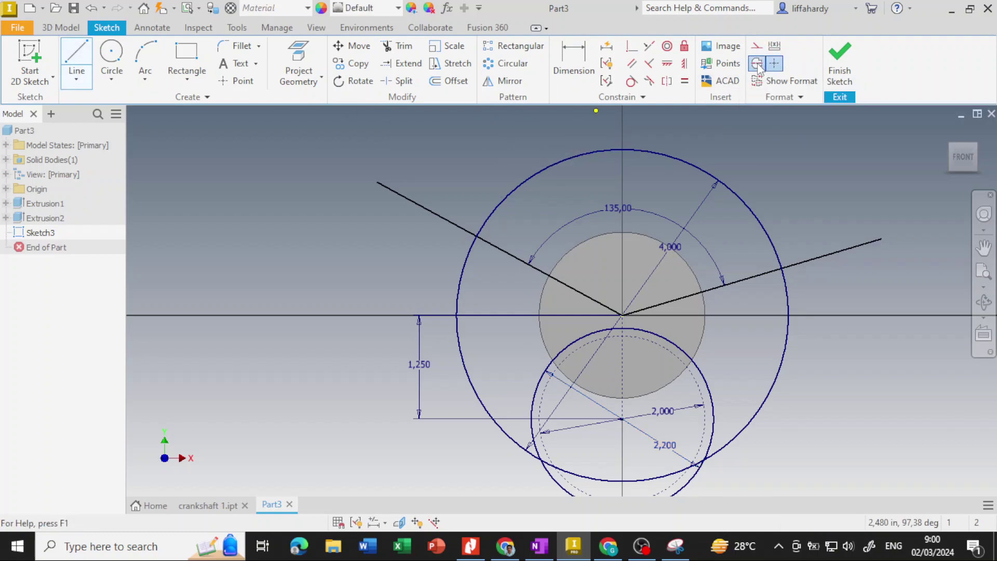
click(290, 316)
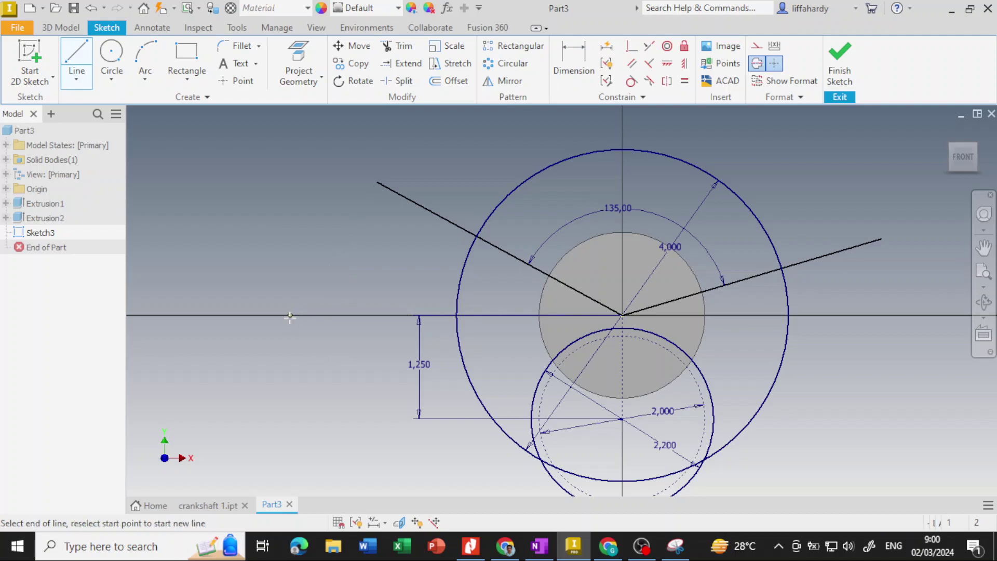
click(915, 315)
key(Escape)
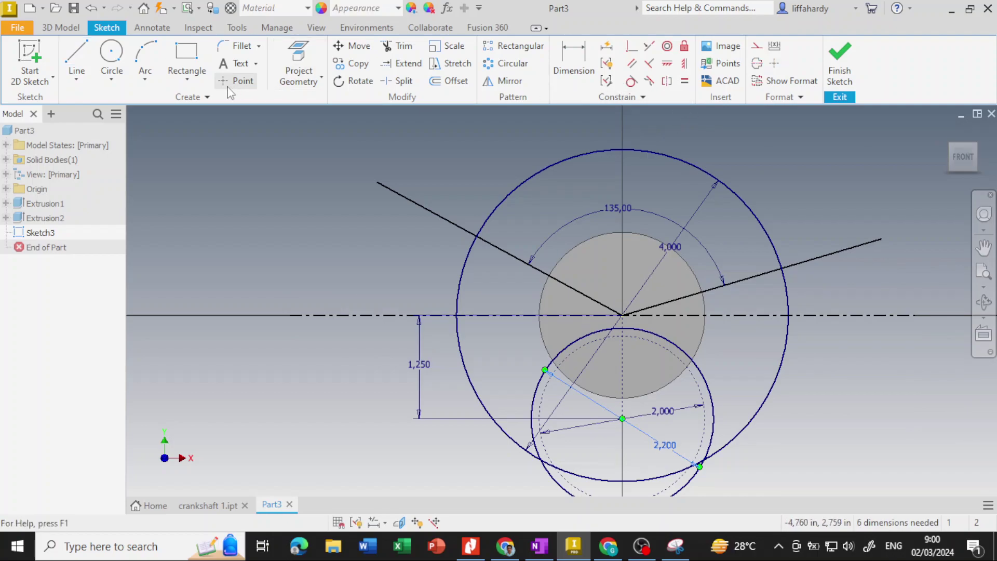
Step: Dimension the right slanted line at 22,50° ((180-135)/2) above the horizontal centreline
click(579, 59)
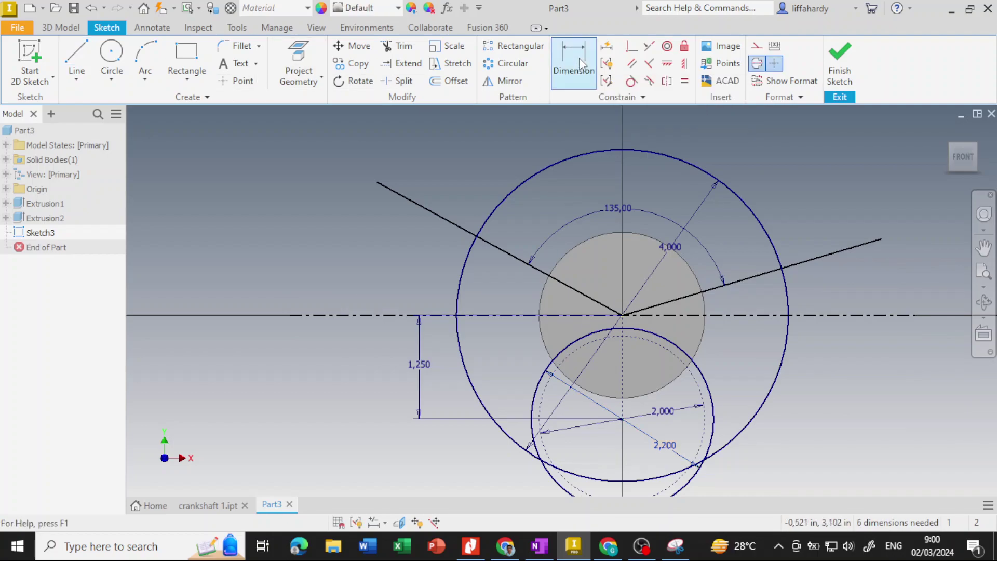
click(765, 275)
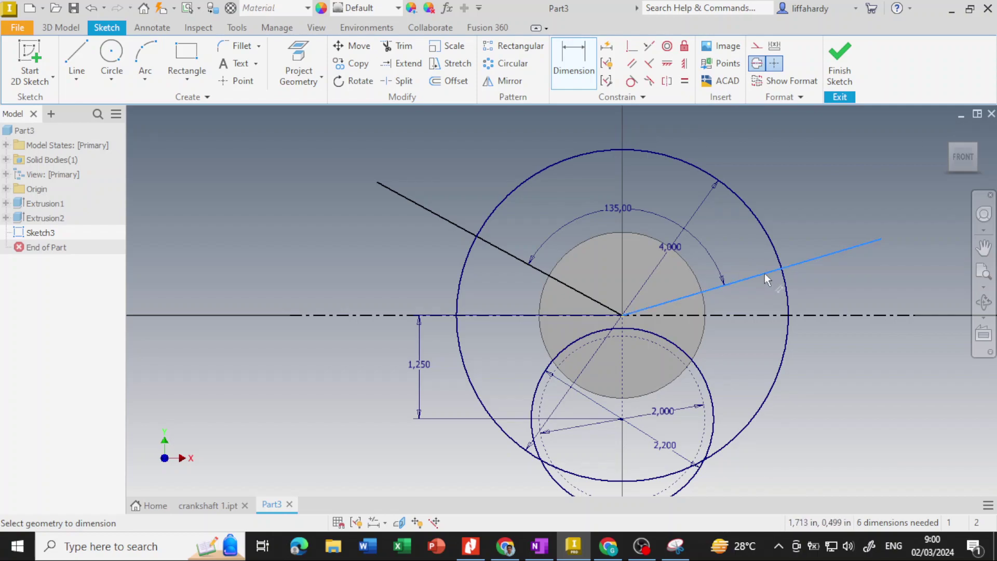
click(775, 315)
click(843, 285)
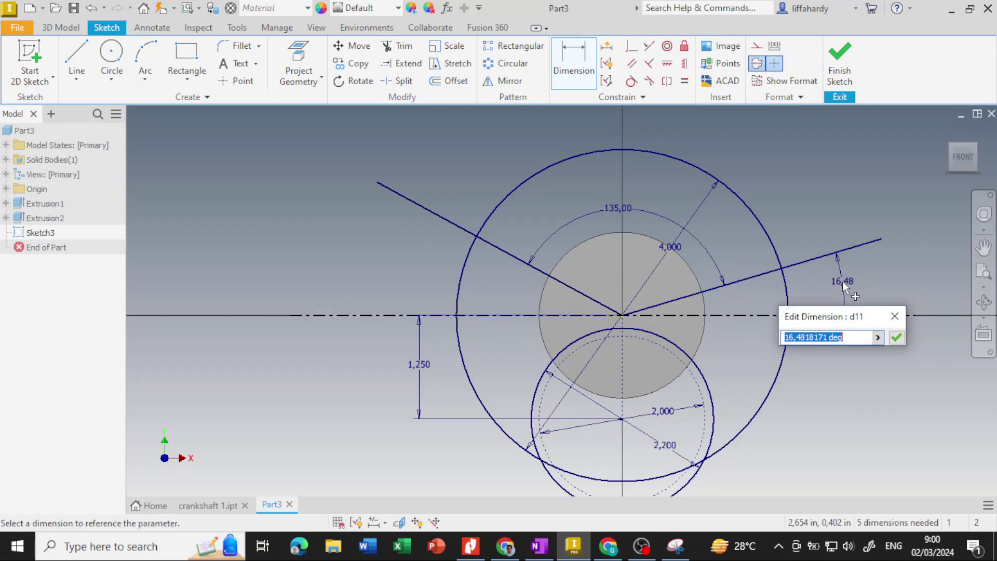
text((180-135)/2)
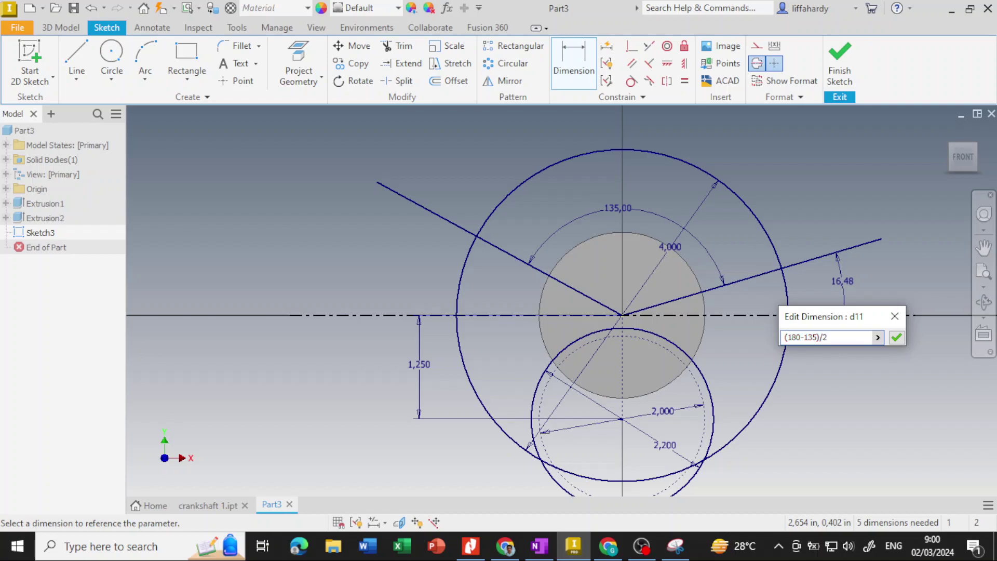
key(Return)
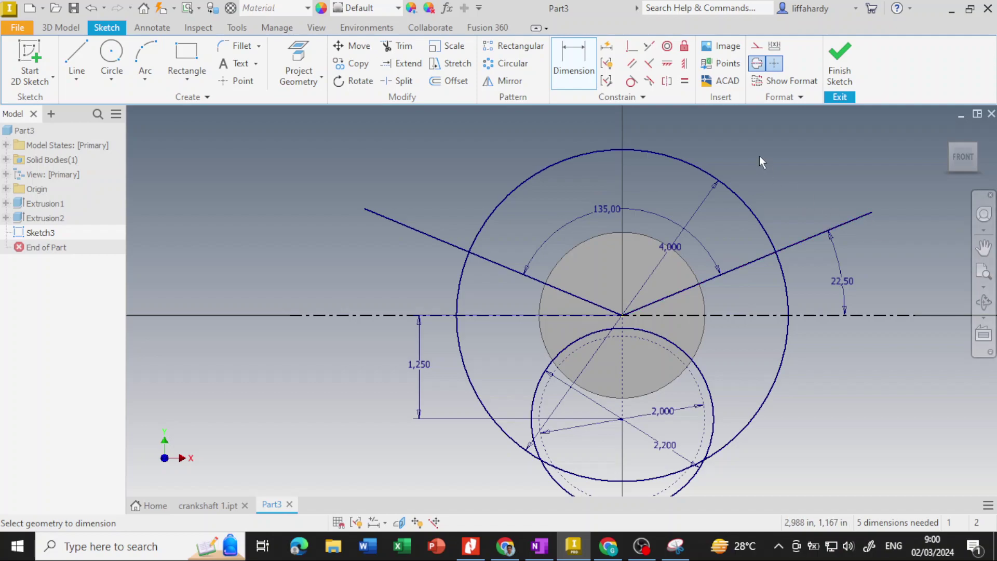
Step: Trim the 4.000 circle's lower arcs and both slanted lines' ends beyond the arc
click(402, 48)
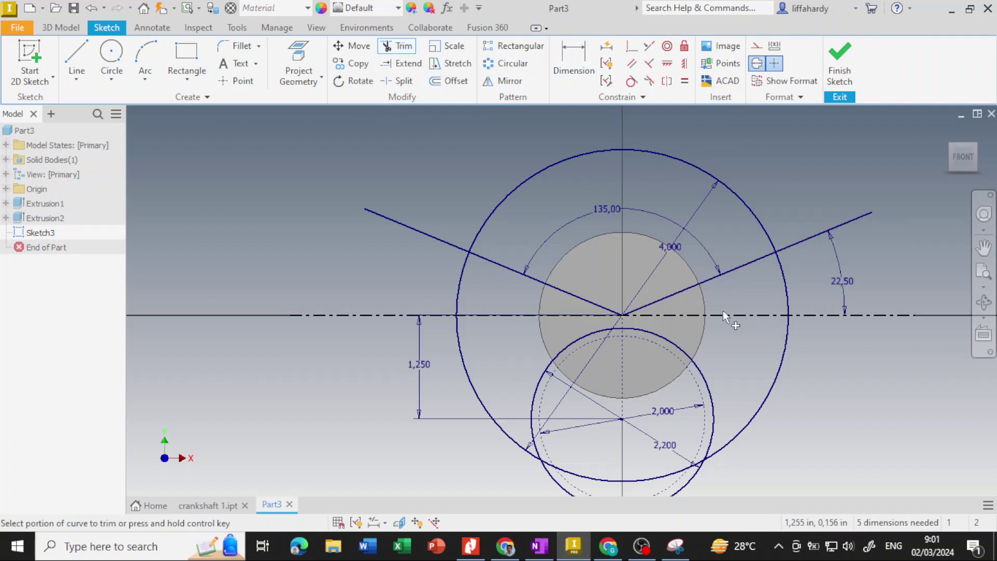
middle_drag(723, 310, 740, 263)
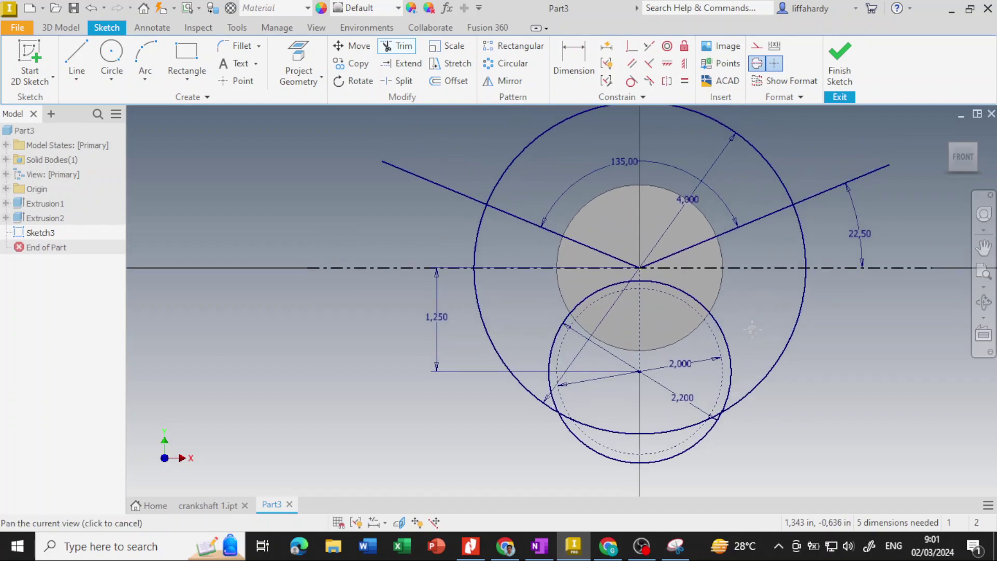
click(479, 240)
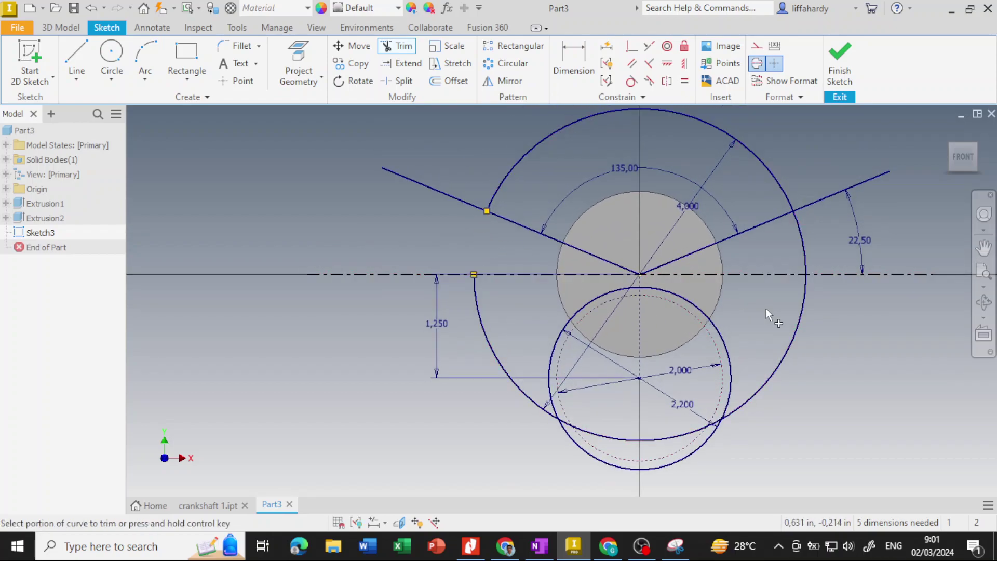
click(811, 251)
click(426, 186)
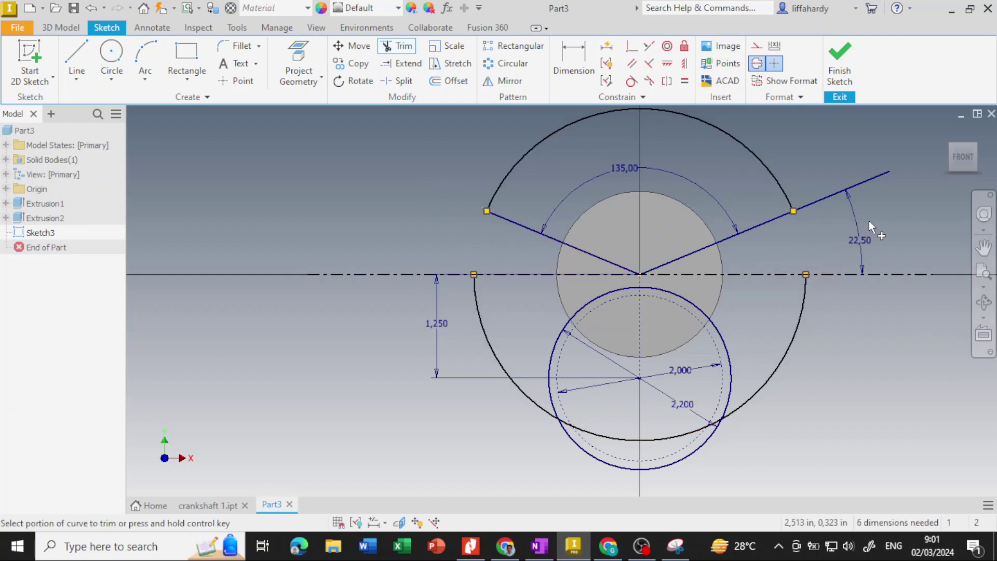
click(877, 178)
key(Escape)
Step: Delete the large circle's lower arc, then draw and undo a trial vertical line
key(Delete)
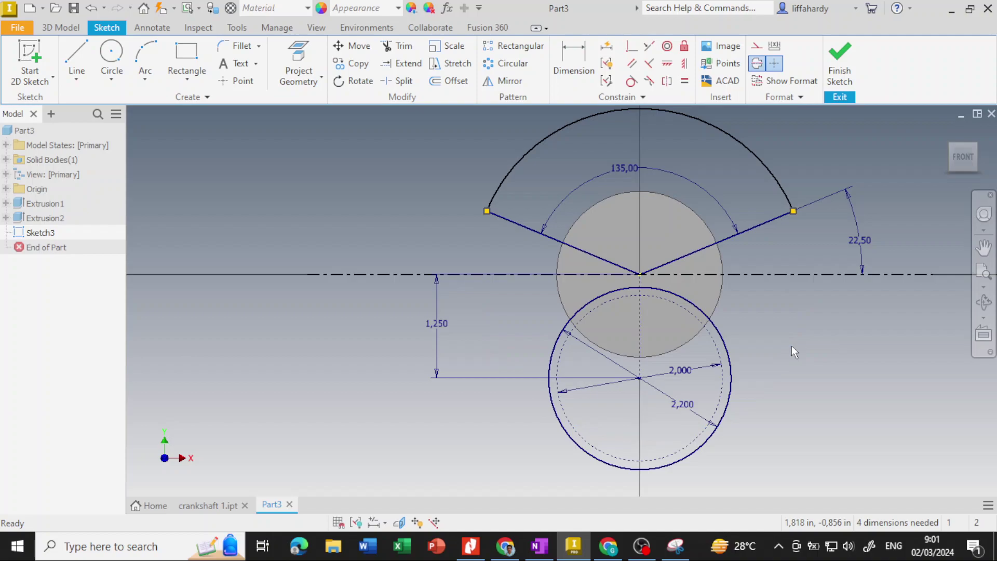
click(76, 57)
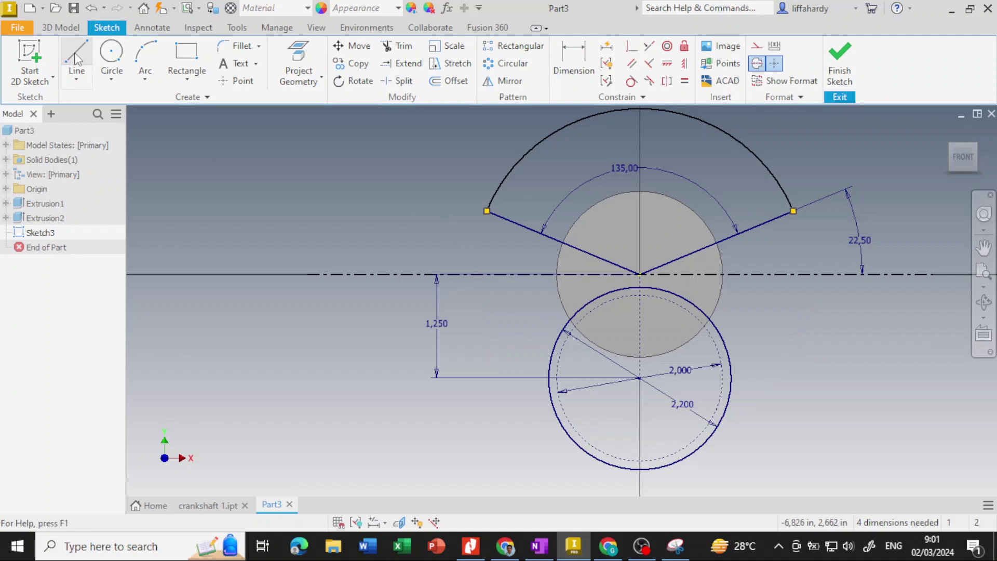
middle_drag(345, 190, 339, 235)
middle_drag(704, 368, 700, 356)
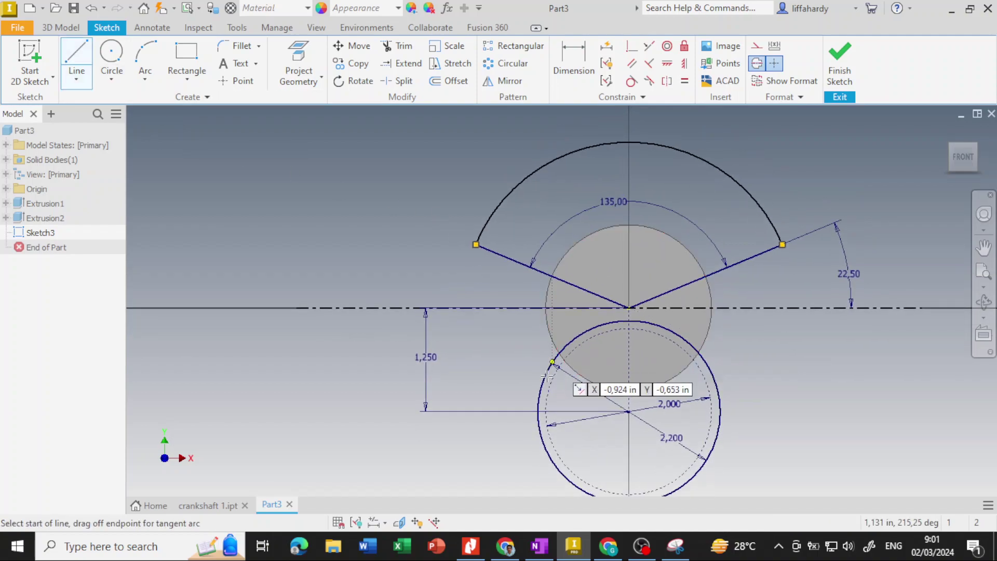
click(720, 410)
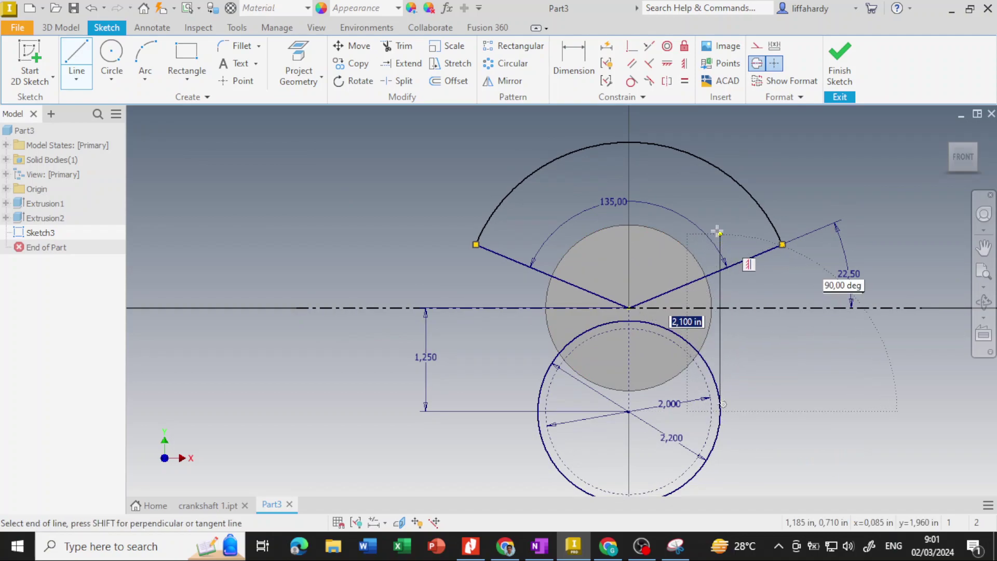
click(717, 224)
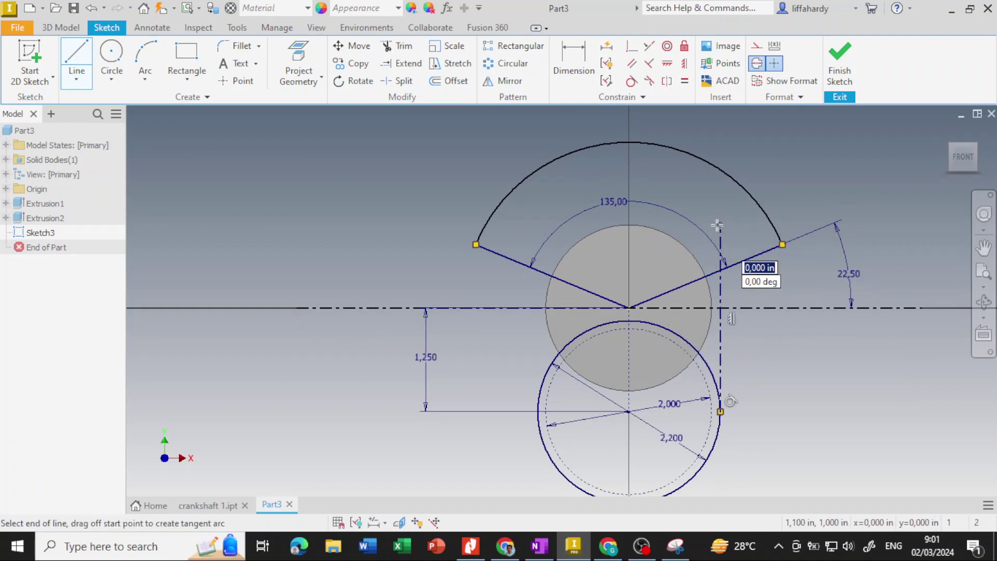
key(Escape)
key(ctrl+z)
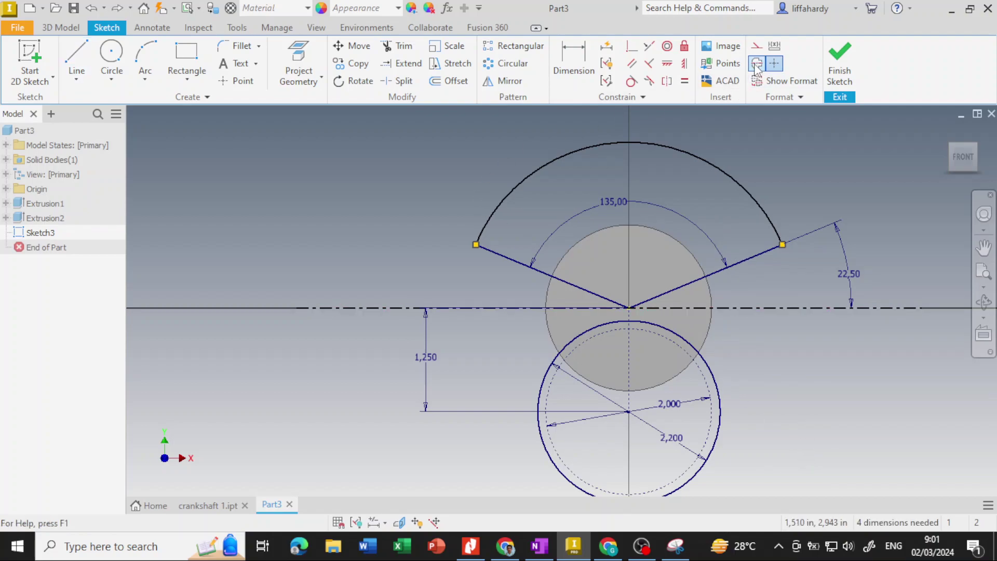
Step: Draw vertical lines from the 2.200 circle's right and left quadrants up past the V lines
key(l)
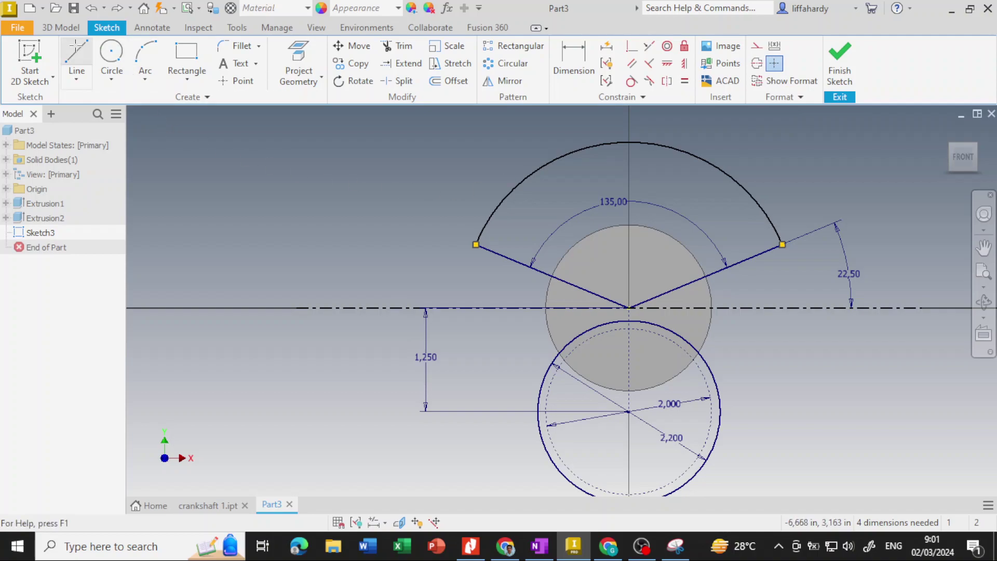
click(76, 55)
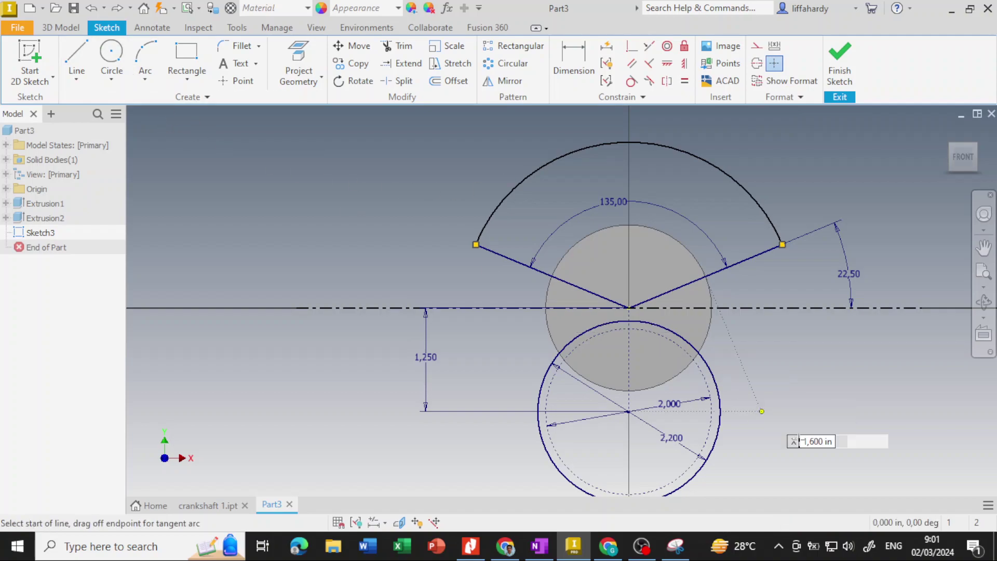
click(719, 412)
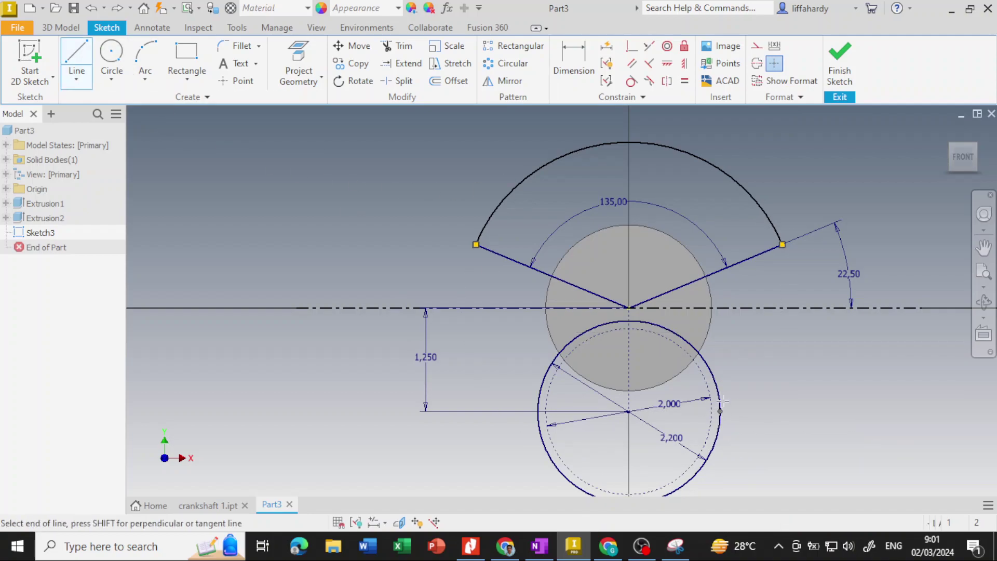
click(718, 217)
key(Escape)
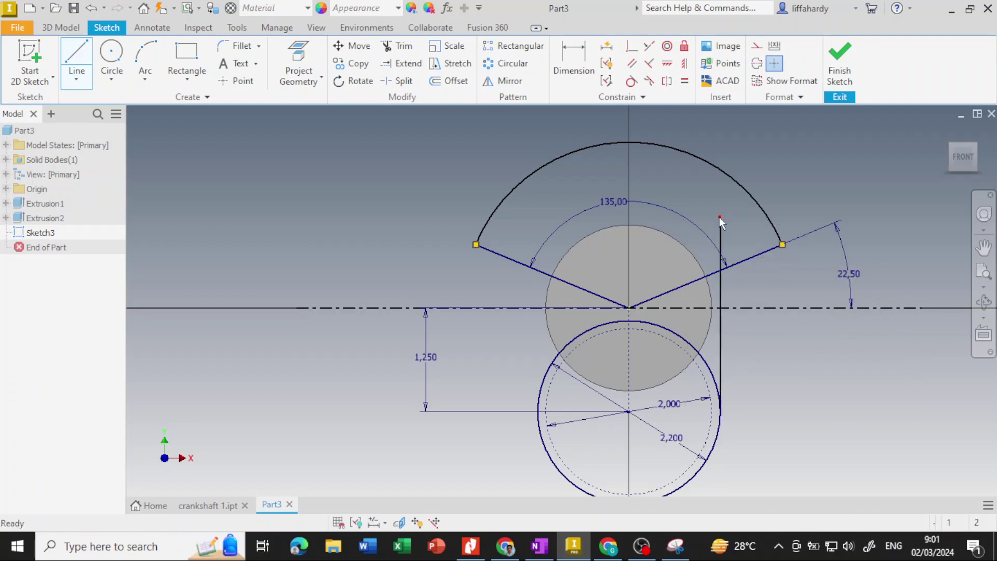
click(76, 58)
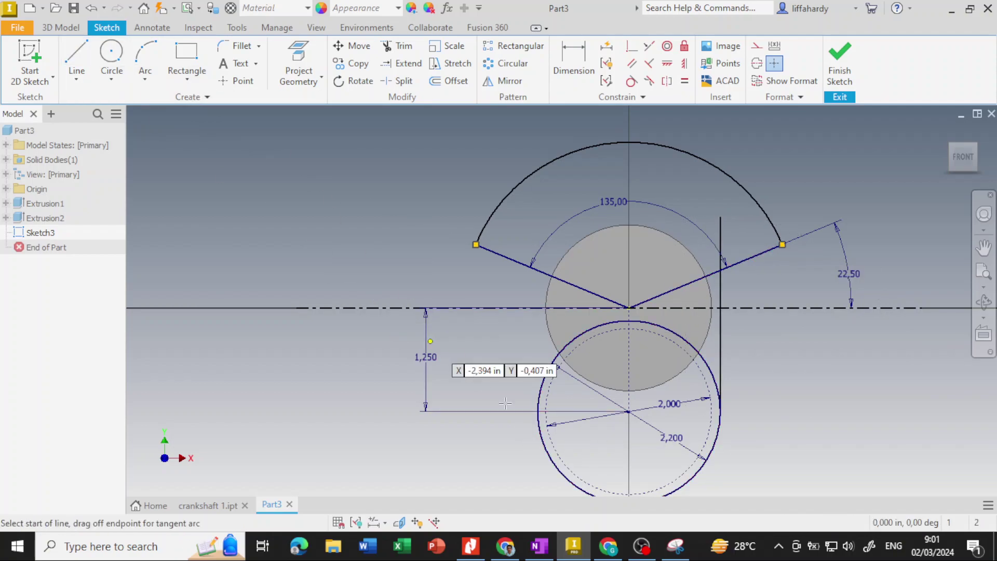
click(538, 412)
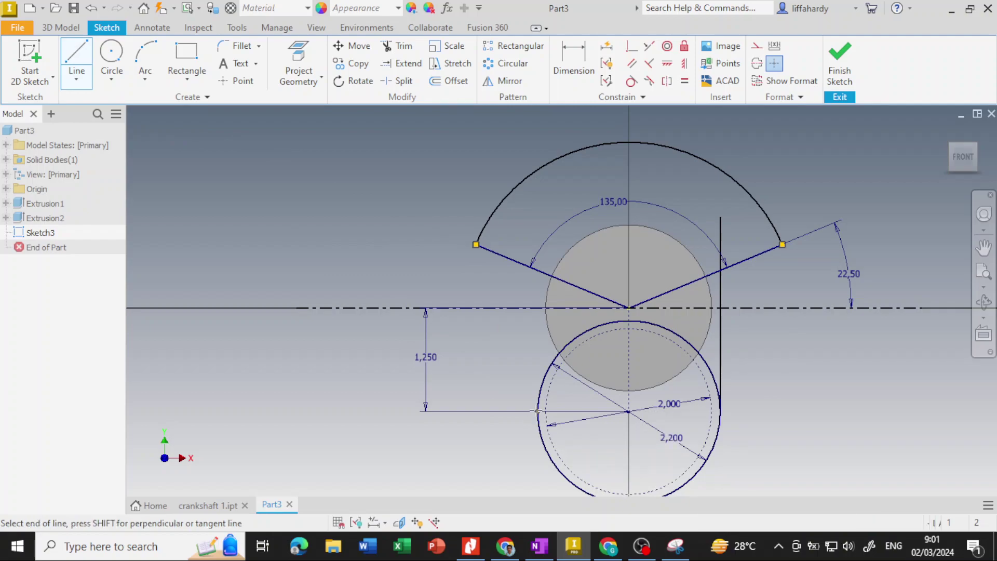
click(539, 229)
key(Escape)
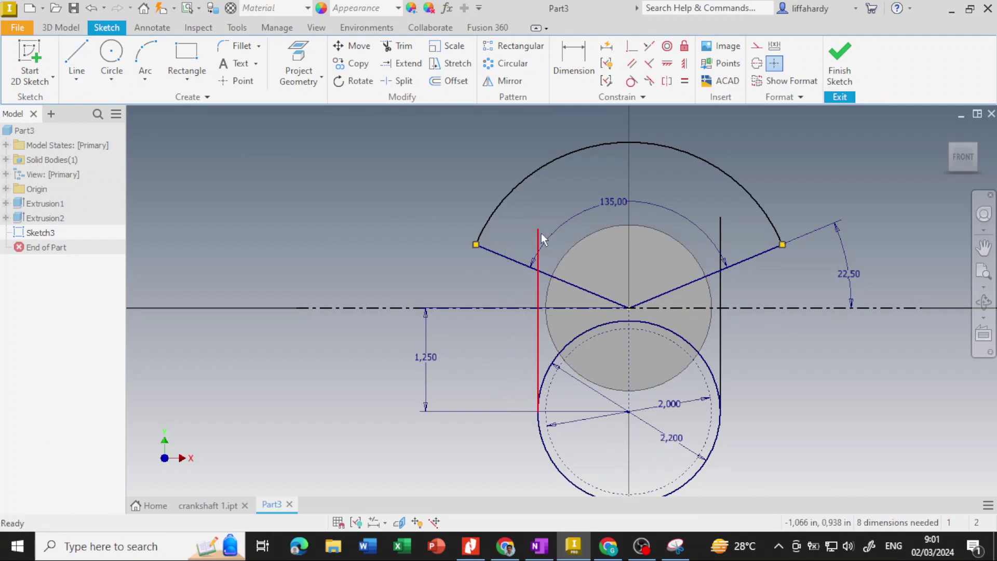
Step: Trim the vertical lines' top overhangs and the inner slanted segments
click(398, 45)
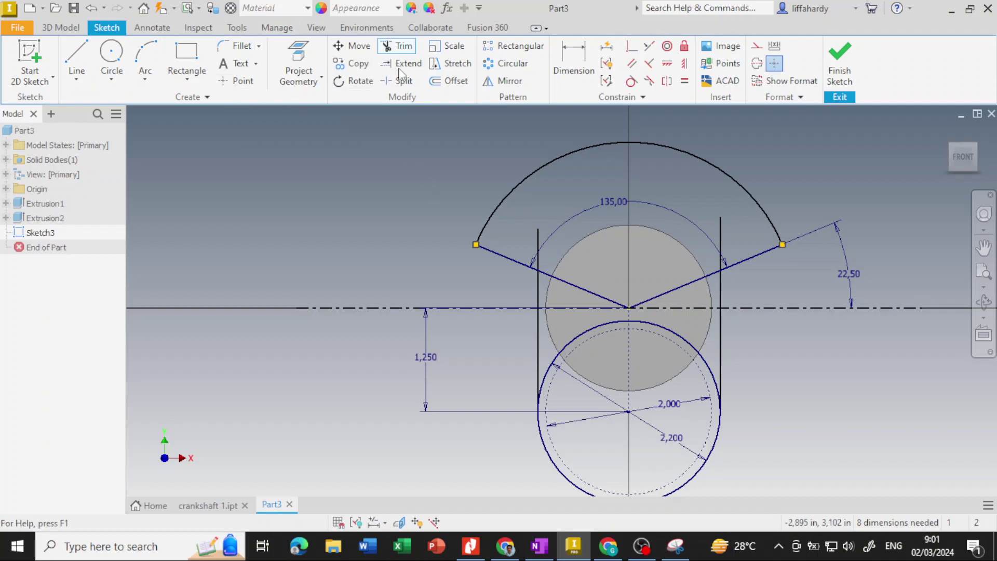
click(719, 228)
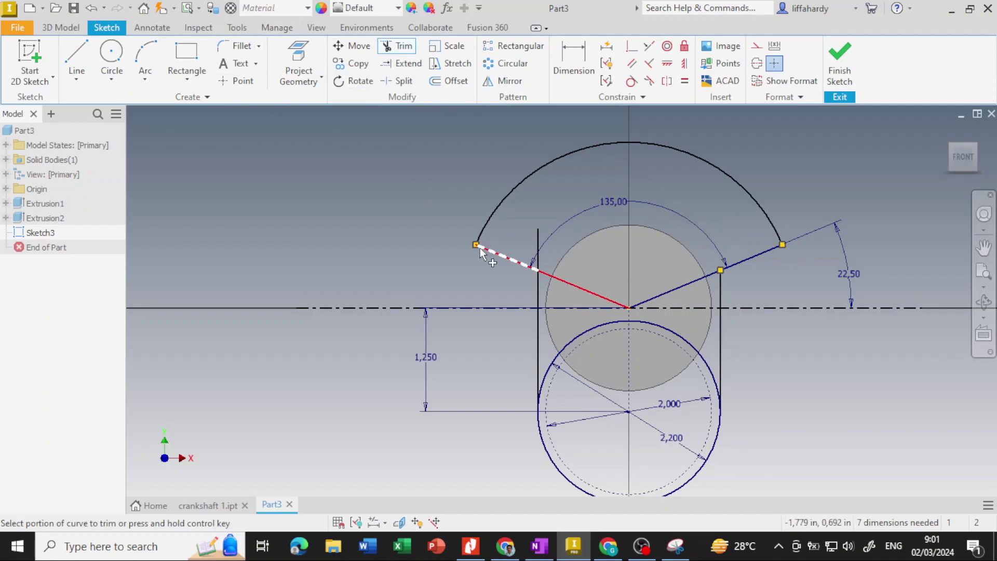
click(538, 239)
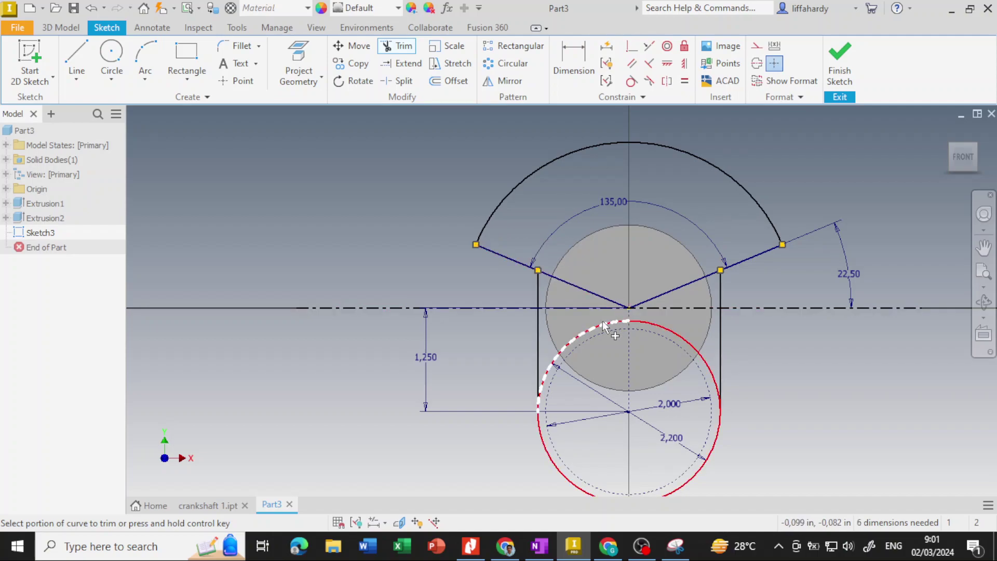
click(565, 284)
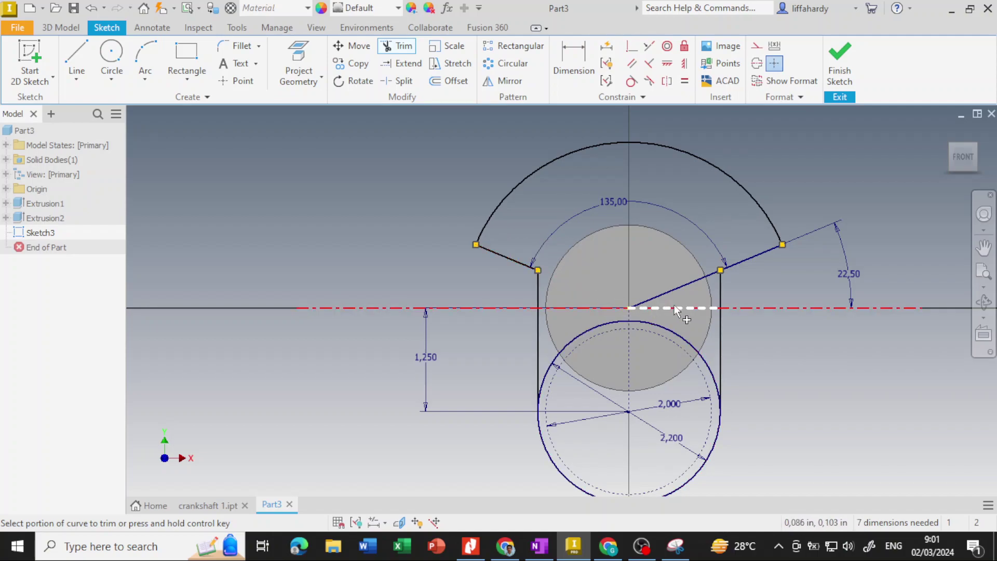
click(691, 282)
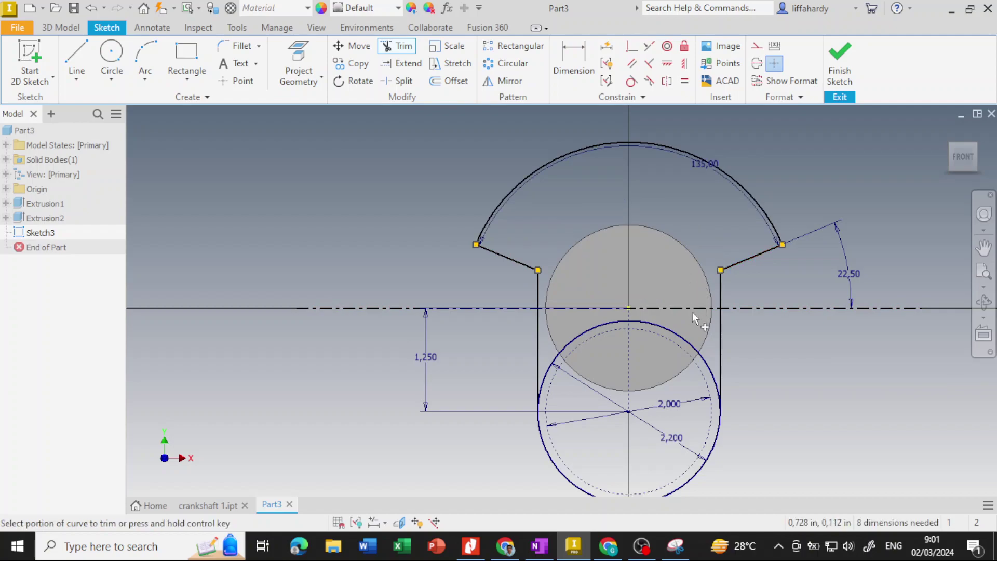
Step: Trim the 2.200 circle's right and left upper arcs to close the web outline
middle_drag(695, 331, 681, 270)
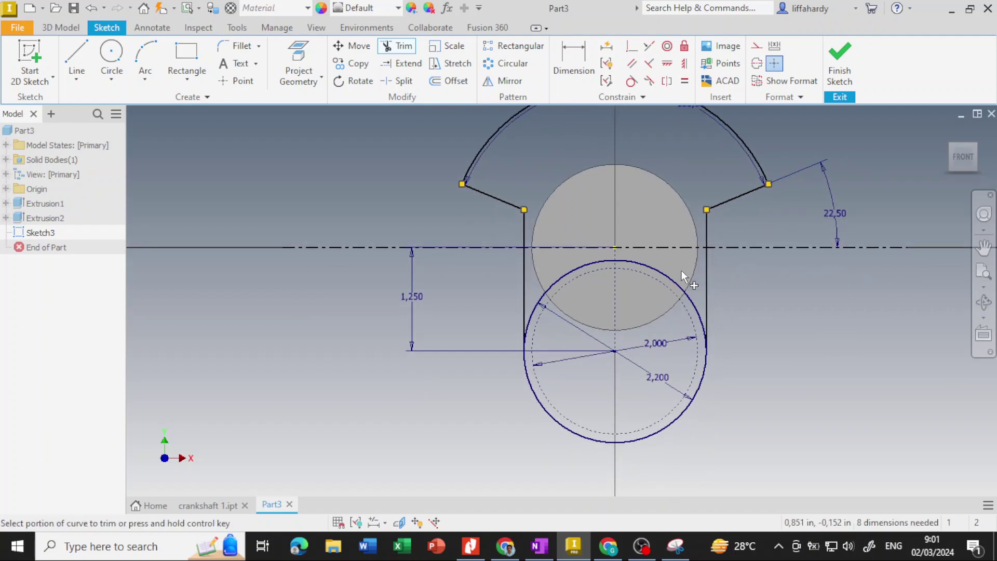
click(691, 300)
click(589, 278)
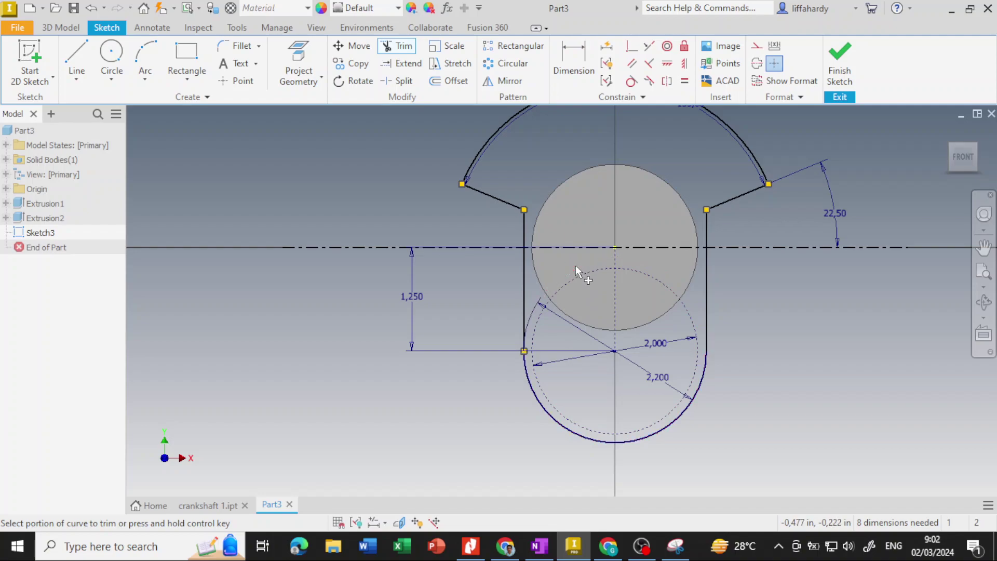
scroll(515, 292, up, 3)
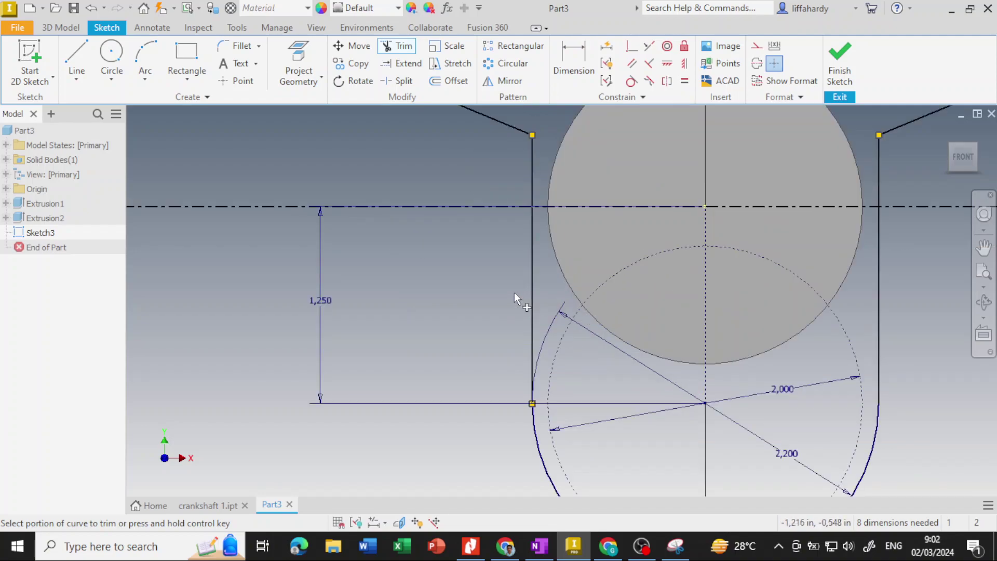
scroll(514, 292, down, 5)
scroll(600, 296, down, 1)
scroll(601, 286, up, 2)
scroll(601, 286, down, 2)
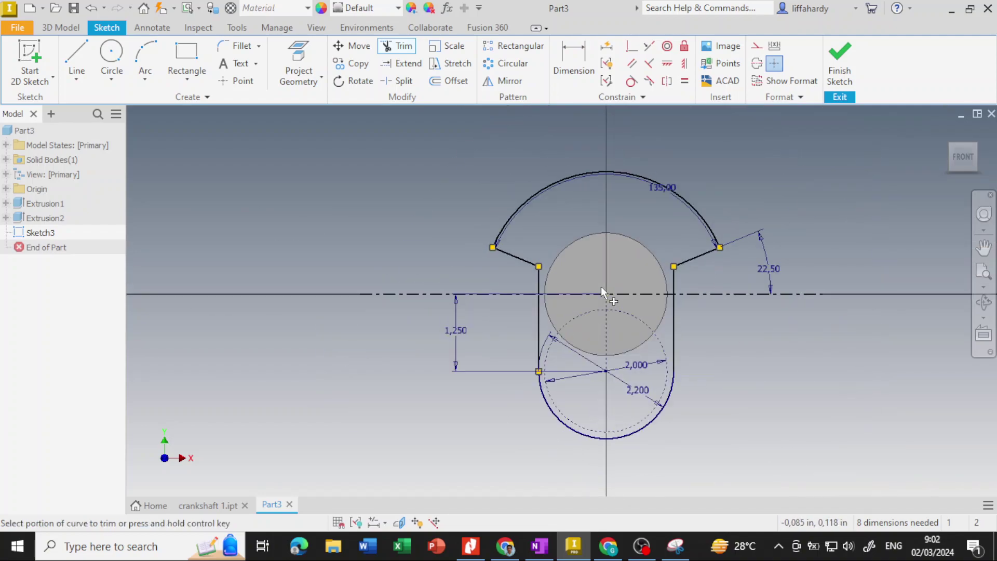
scroll(600, 286, up, 1)
Step: Extrude the upper web and lower rounded profiles 0,25 in as Extrusion3
click(840, 62)
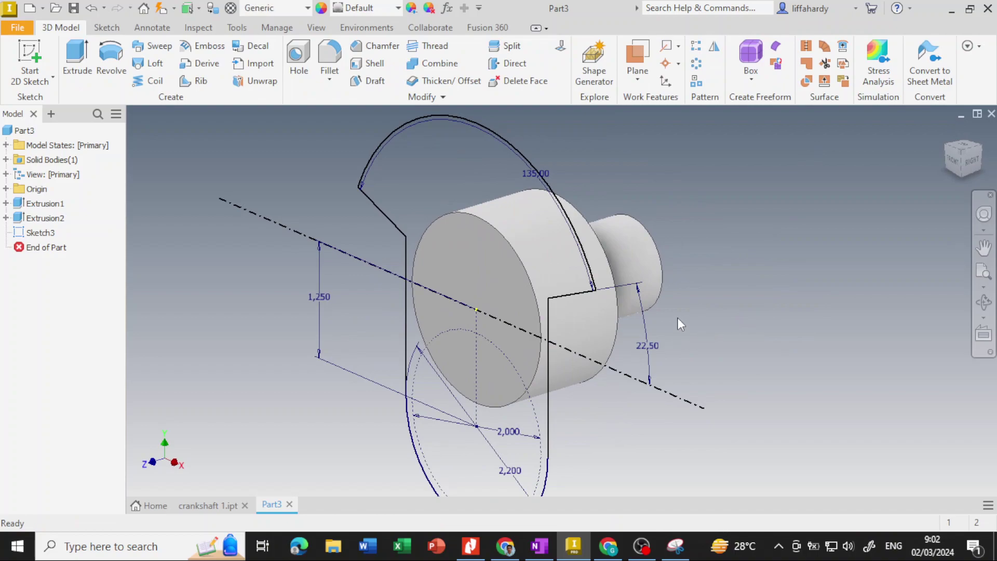
click(77, 56)
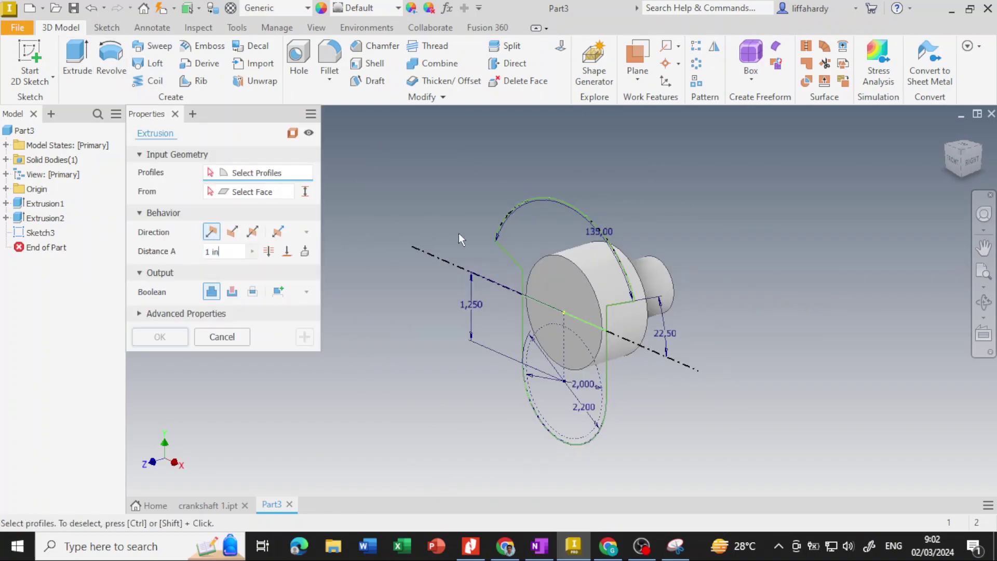
click(559, 221)
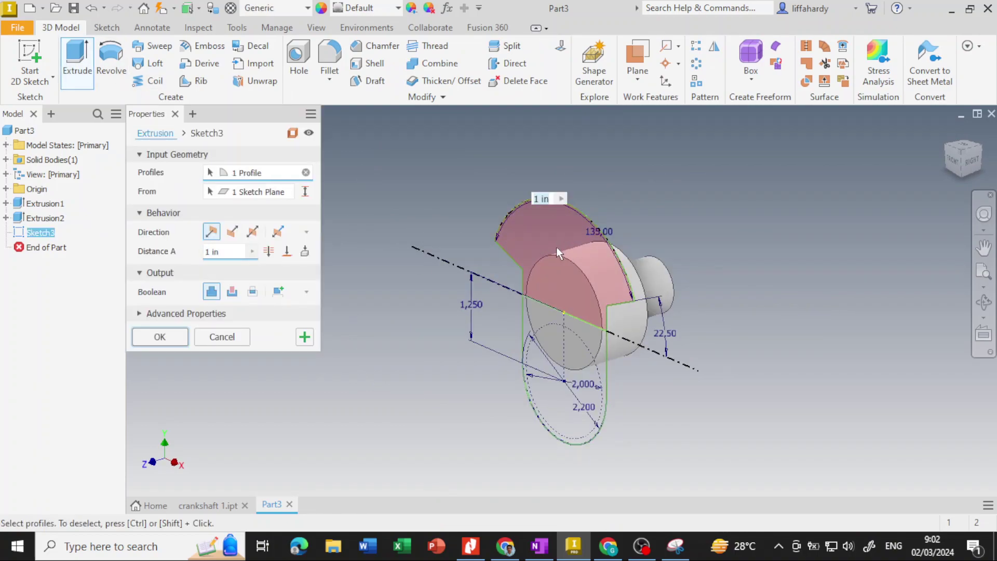
click(543, 388)
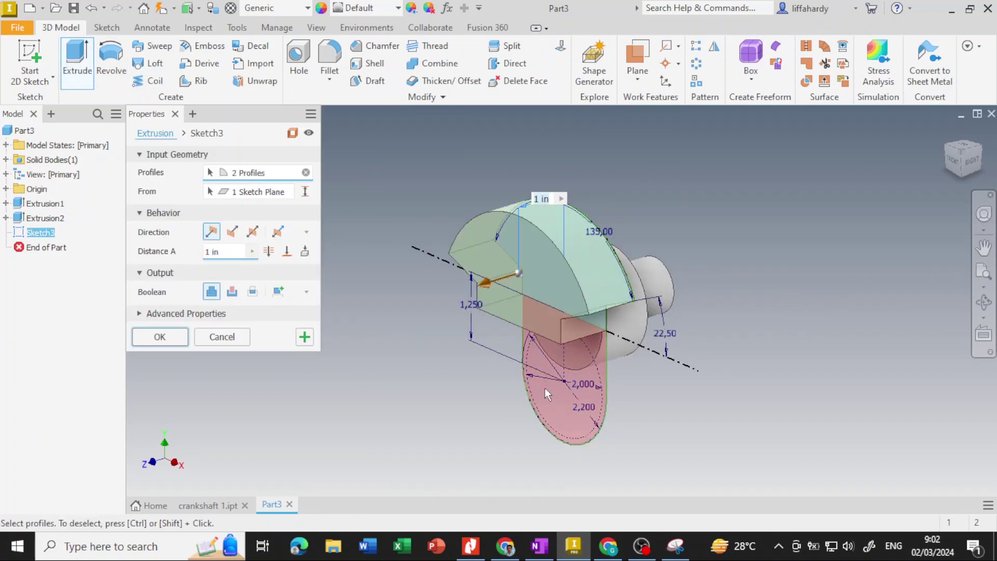
click(225, 251)
text(0)
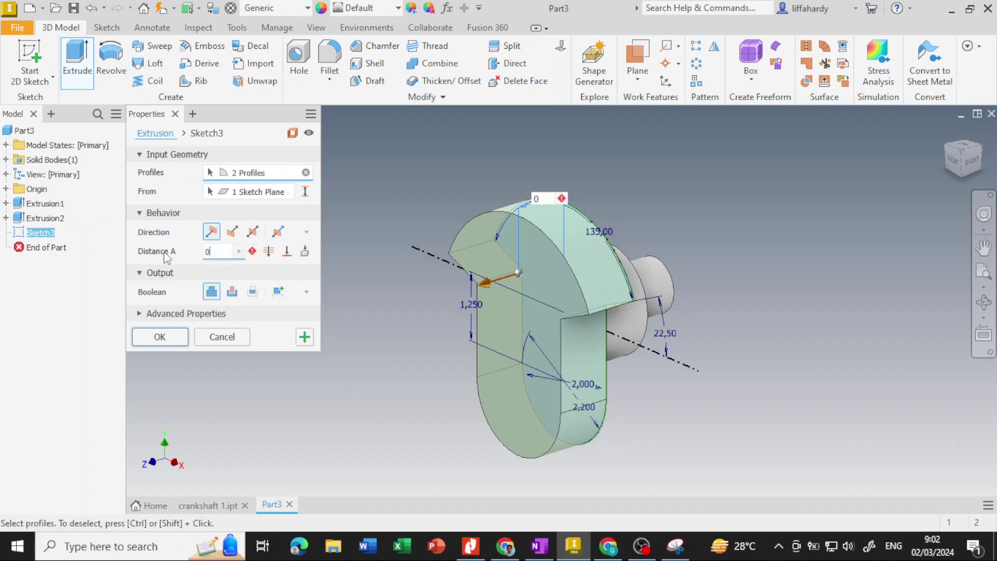
text(,25)
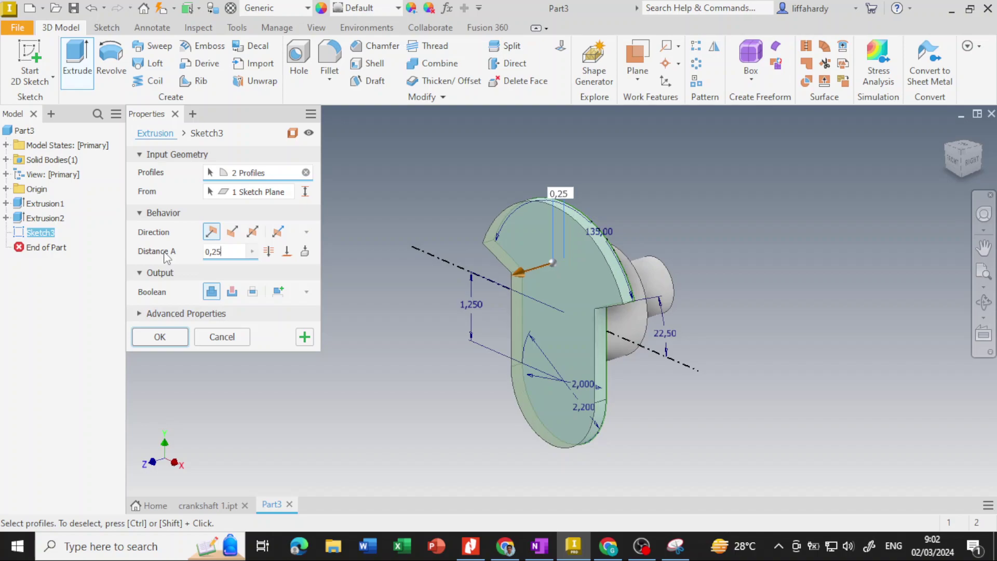
key(Return)
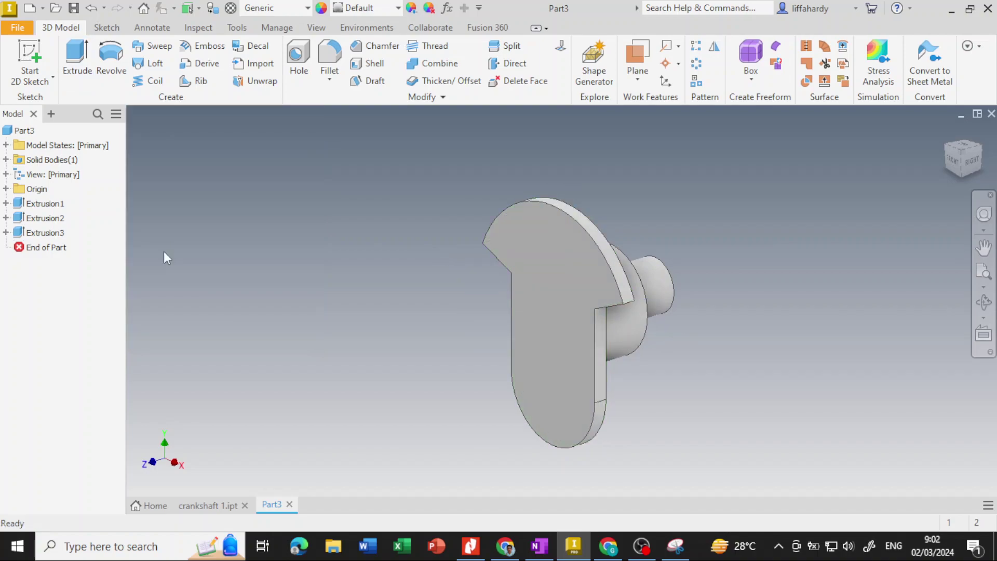
Step: On the web's front face, sketch a 2,000-diameter circle centred on the lower arc
click(570, 324)
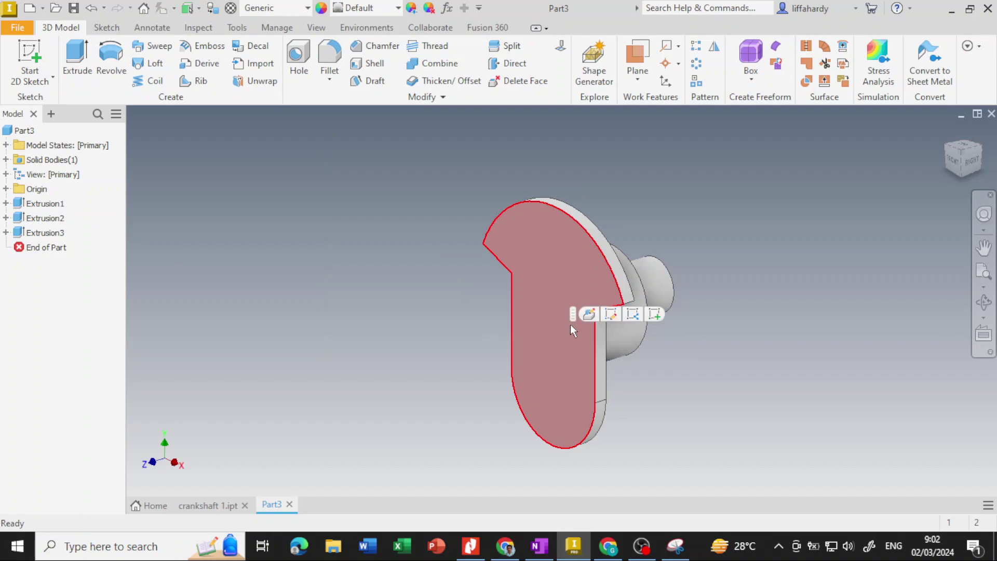
click(655, 313)
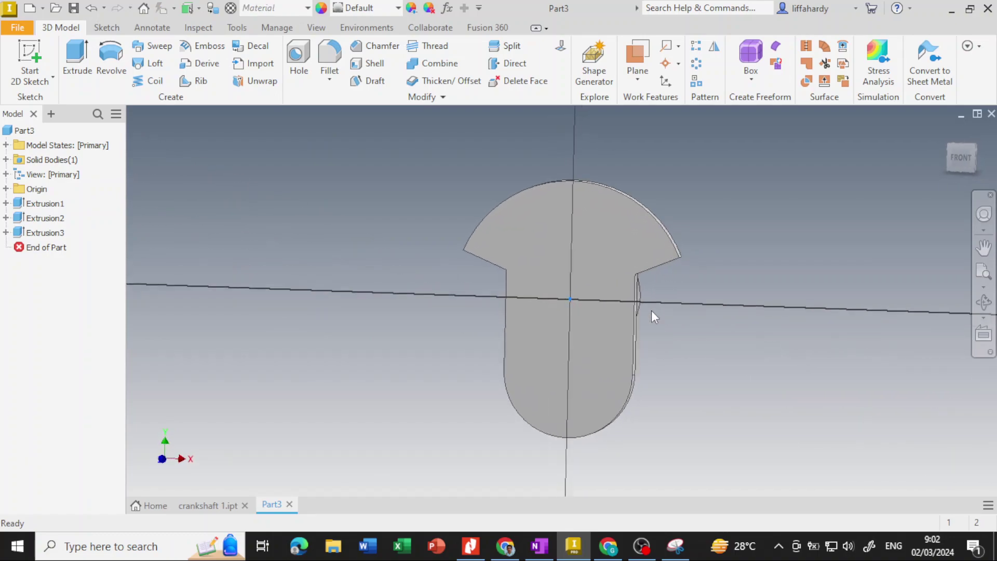
click(109, 48)
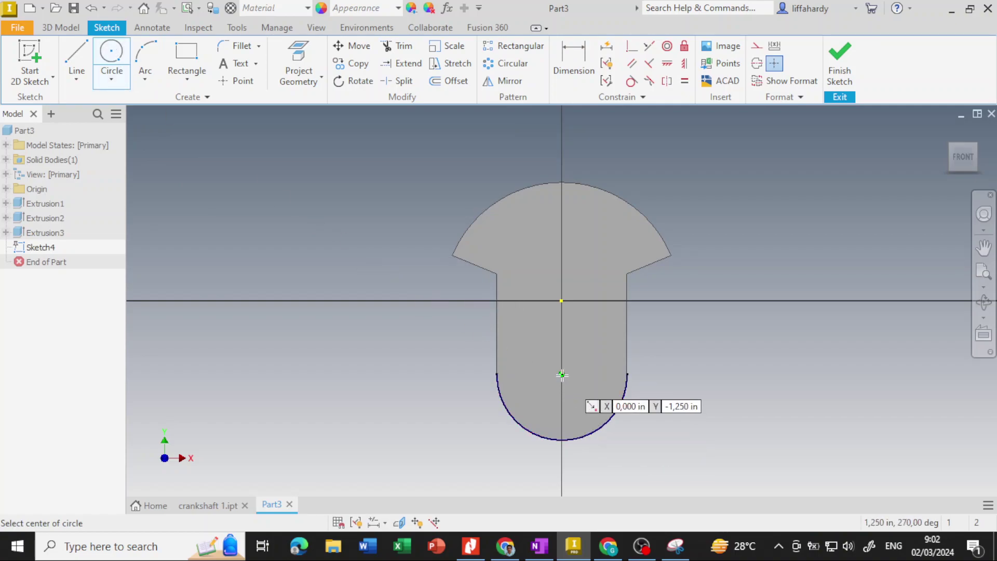
click(562, 375)
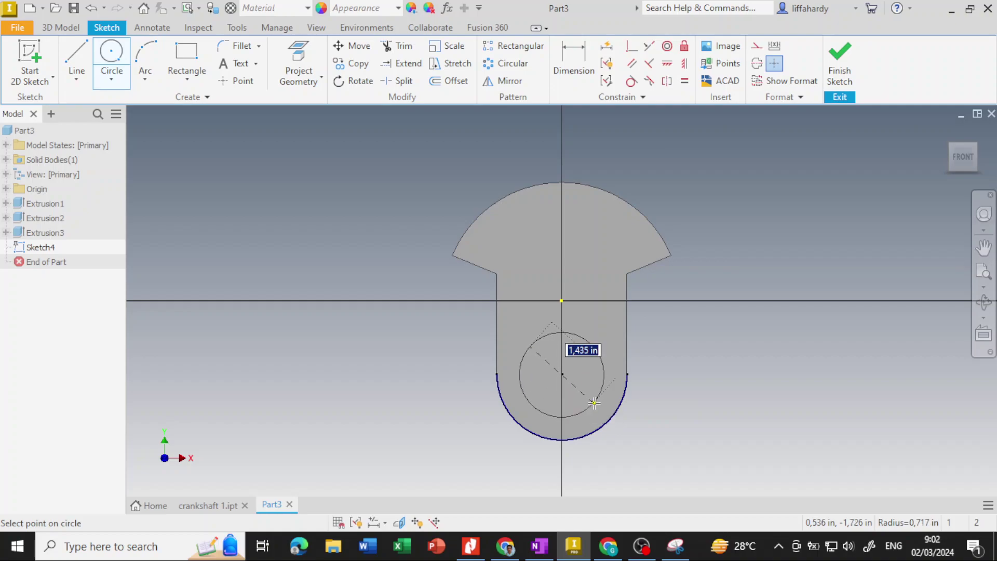
text(2)
key(Return)
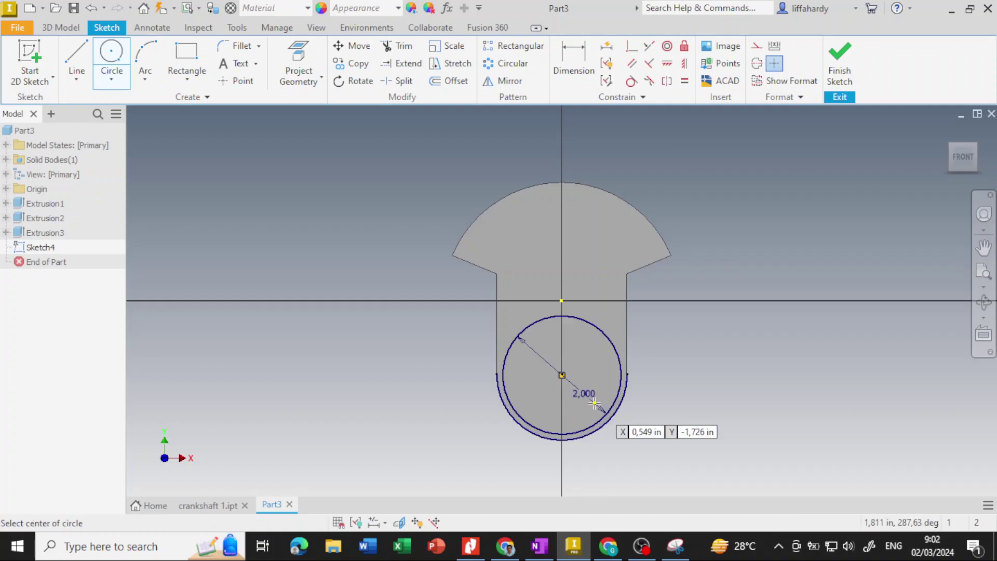
key(Escape)
Step: Extrude the 2,000 circle 0,8 in from the web face as Extrusion4
key(e)
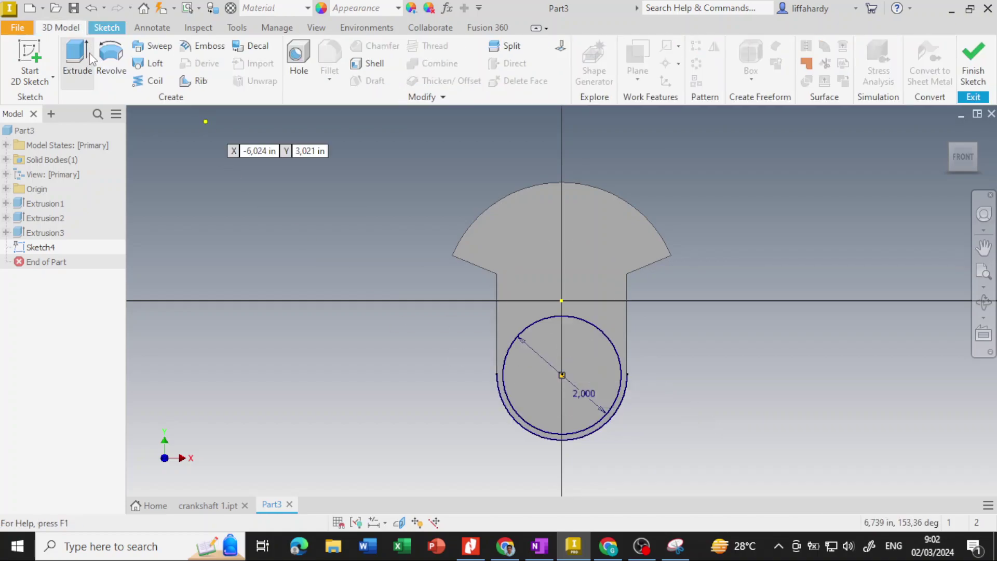
key(e)
click(566, 363)
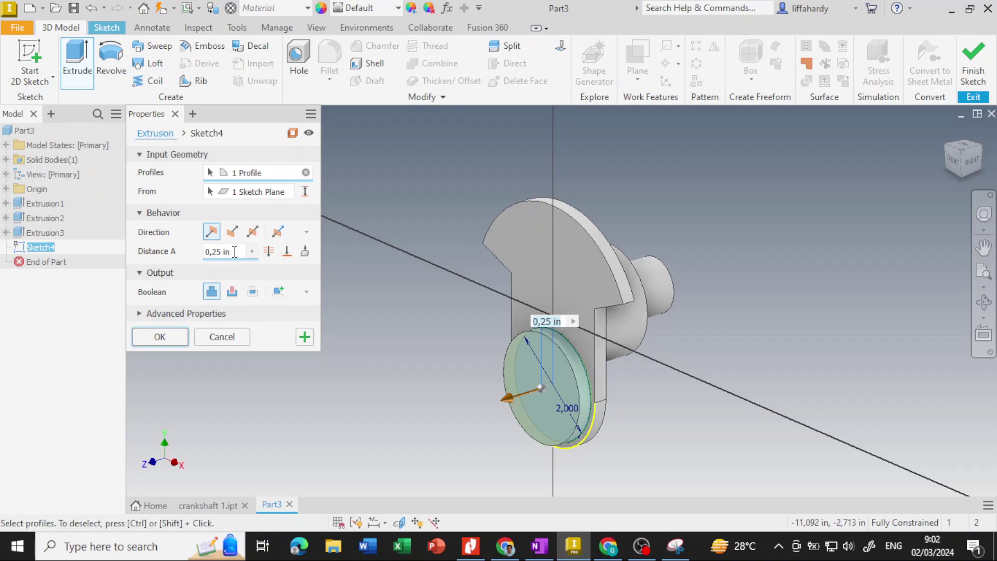
text(,)
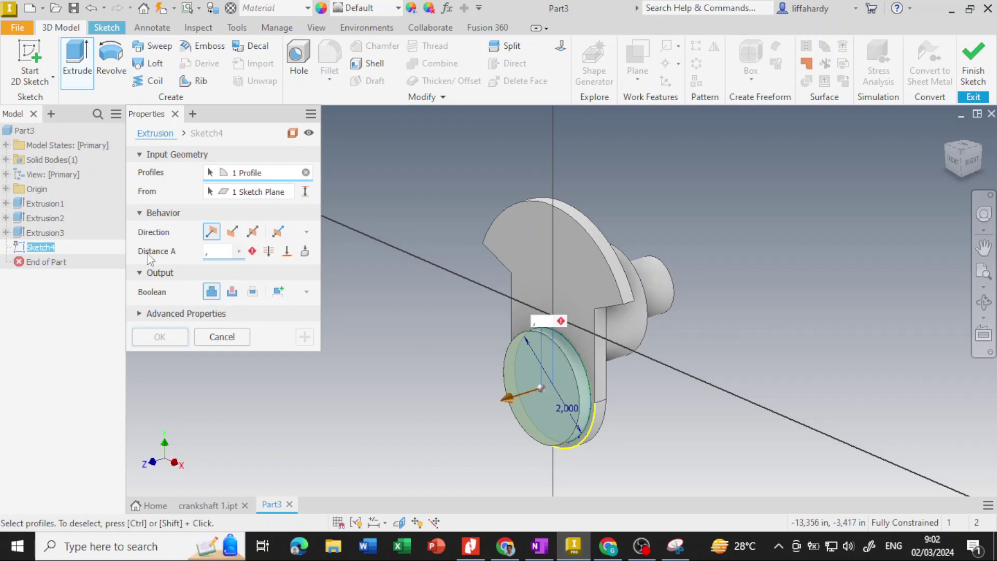
text(8)
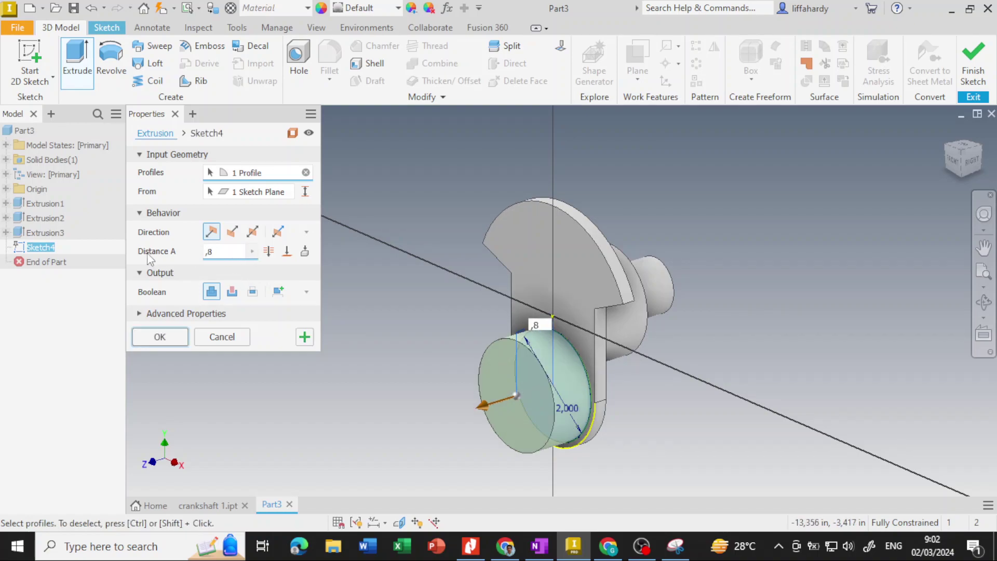
key(Return)
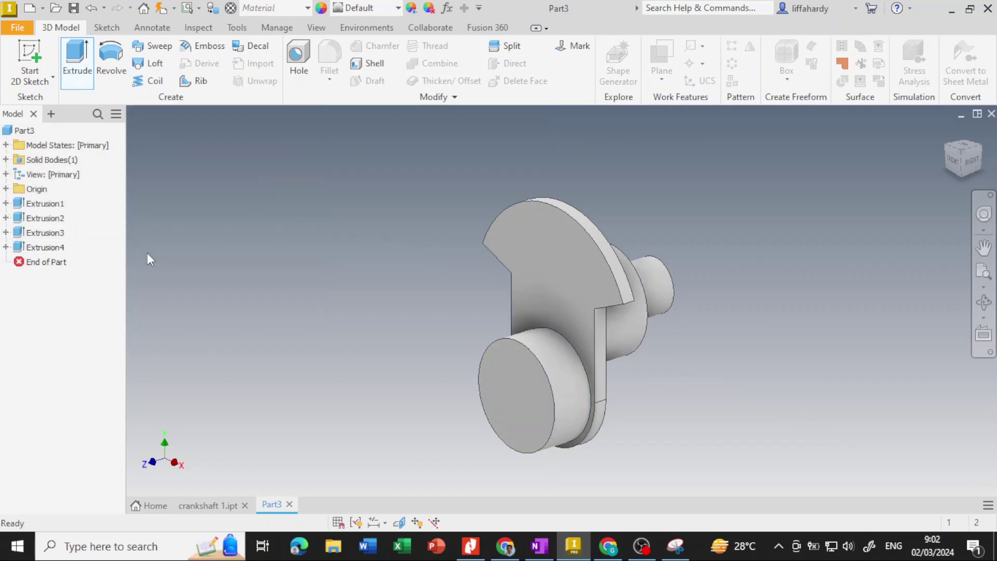
Step: Create Sketch5 on the pin's end face and project the web outline into it
click(537, 395)
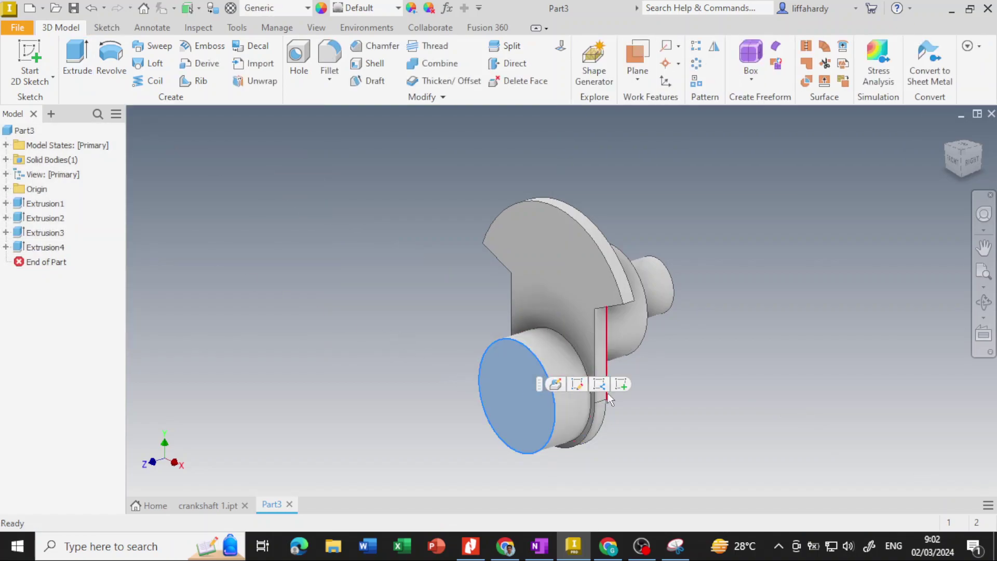
click(622, 383)
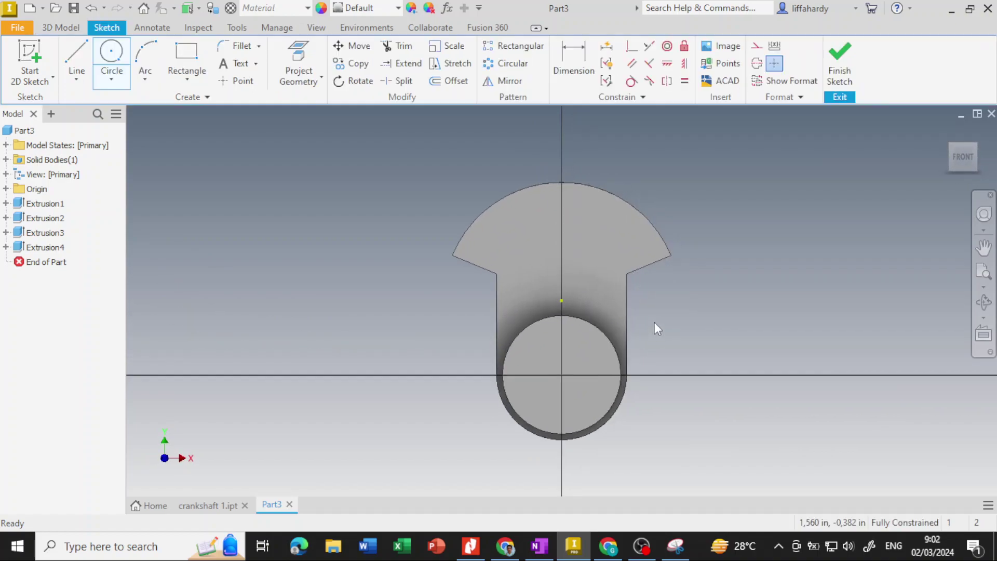
click(312, 56)
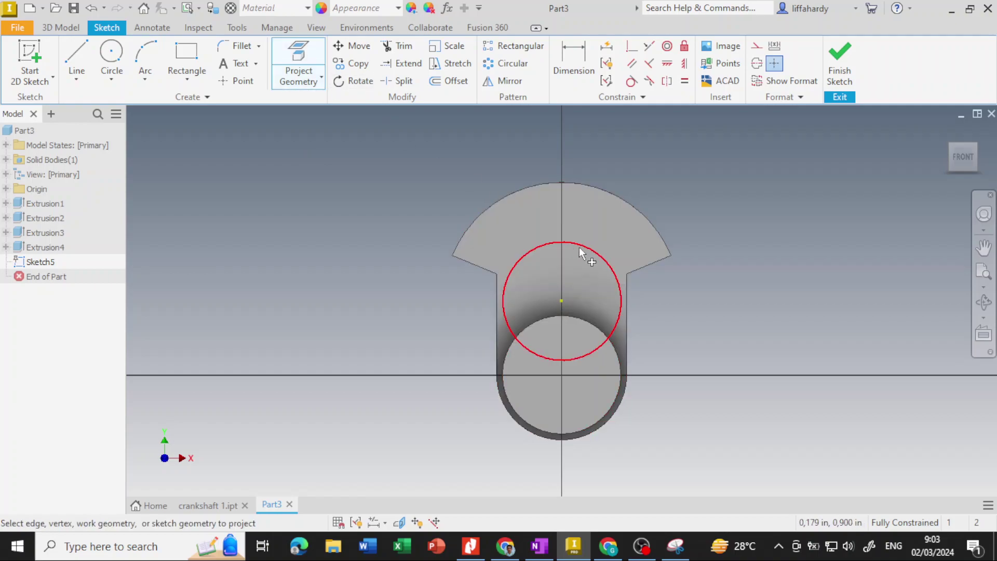
click(644, 239)
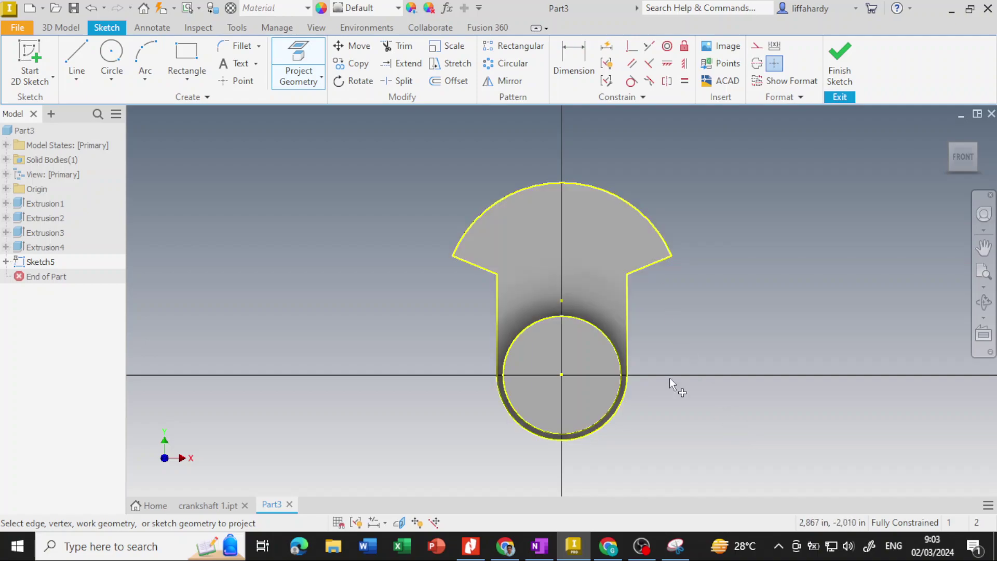
click(55, 27)
Step: Extrude the projected web and pin profiles 0,25 in as Extrusion5
click(81, 52)
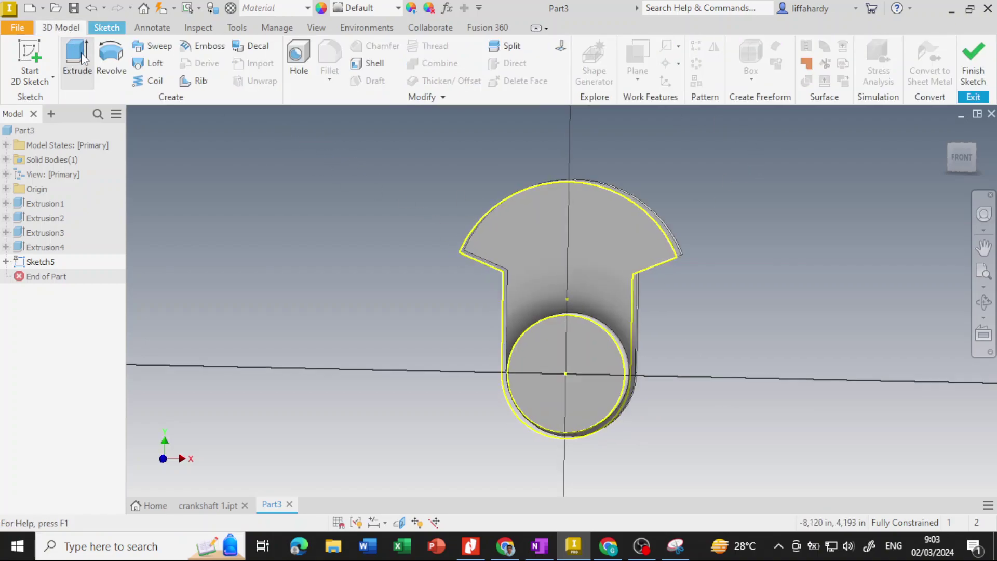
click(455, 241)
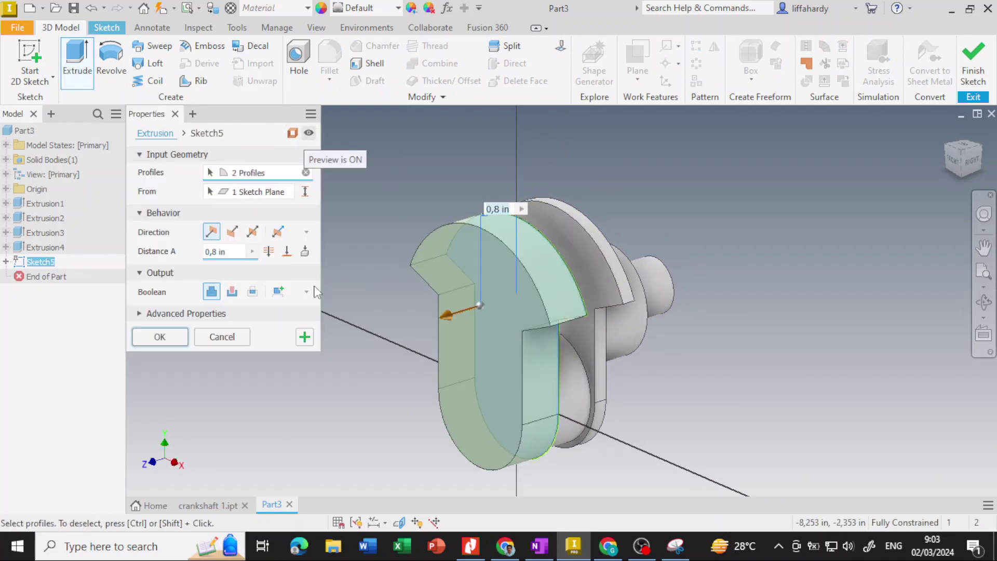
click(208, 253)
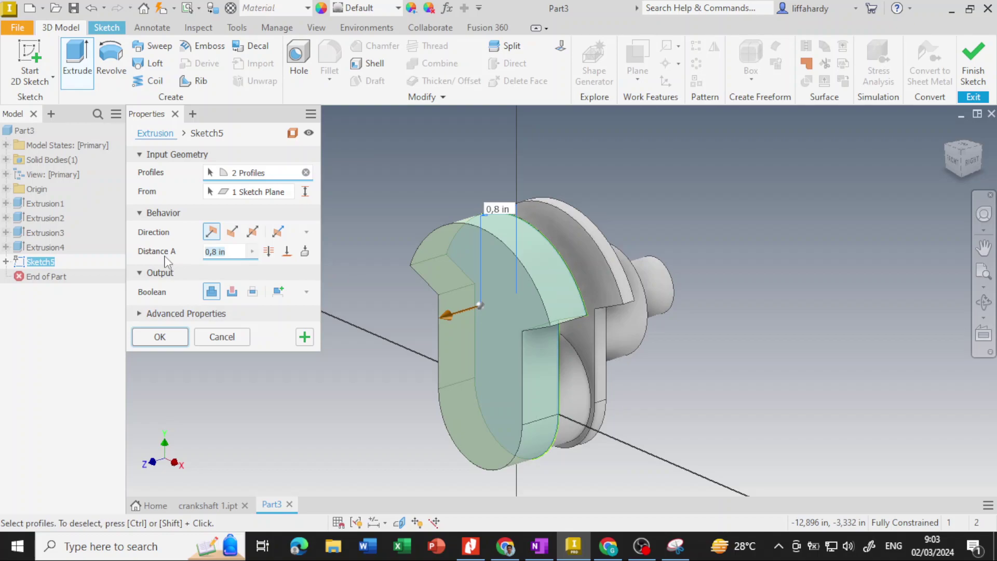
text(0,25)
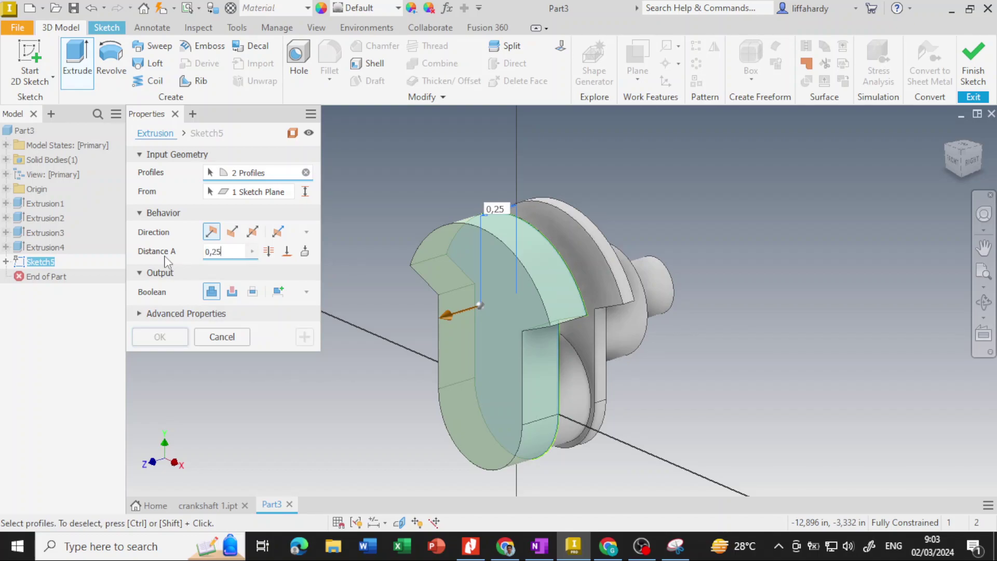
key(Return)
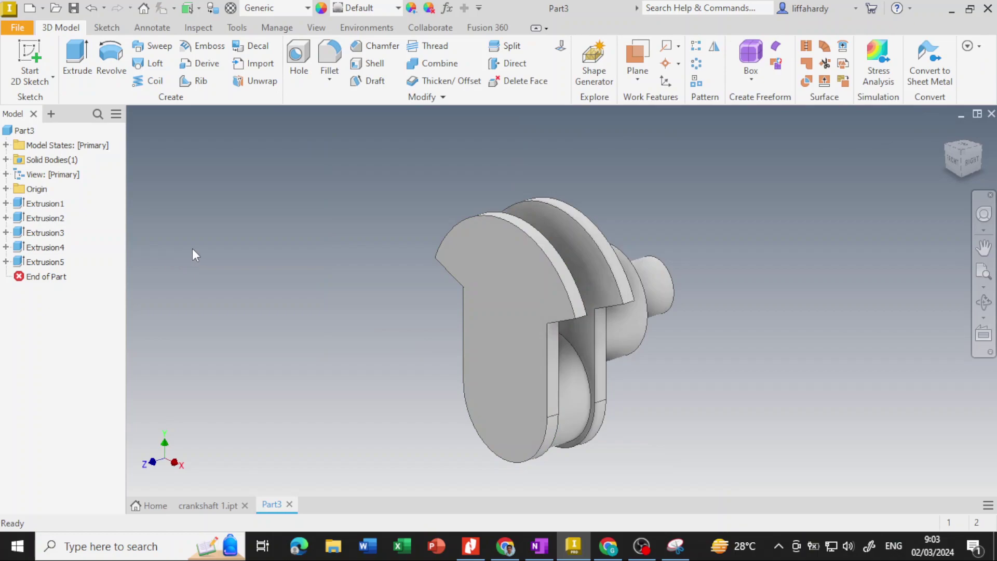
Step: Create Sketch6 on the second web's outer face and project the end shaft's circular edge
click(522, 325)
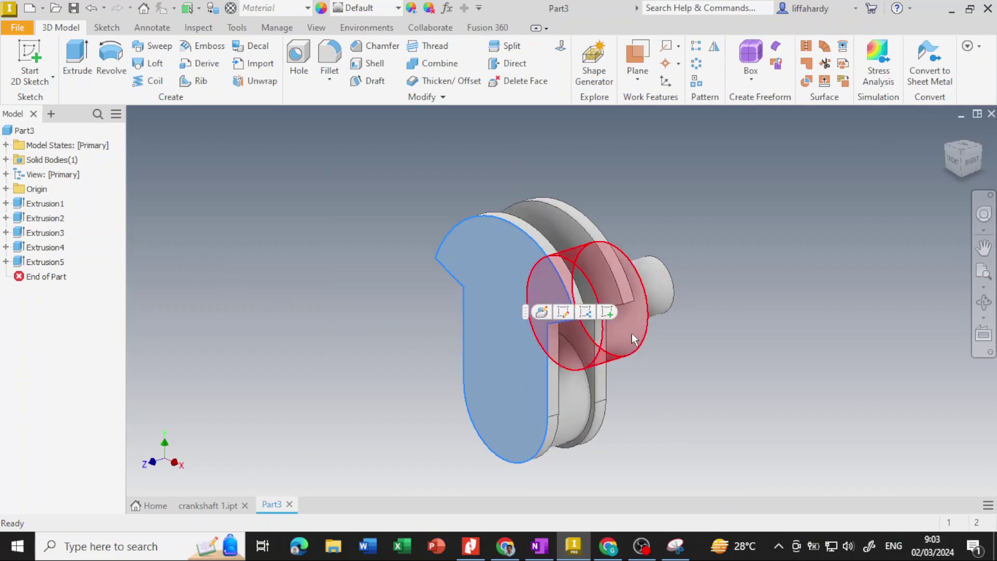
click(607, 311)
middle_drag(584, 391, 653, 352)
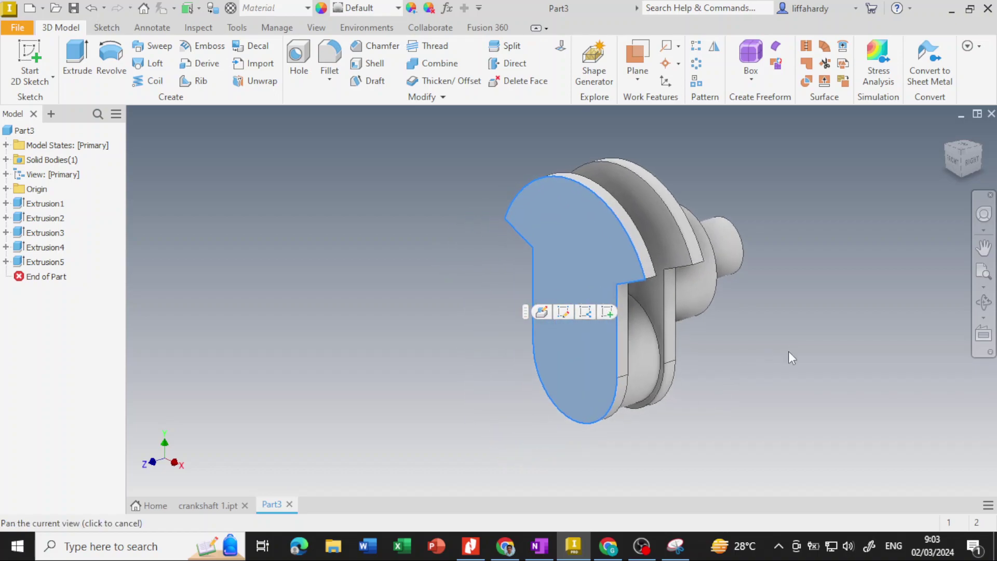
click(606, 312)
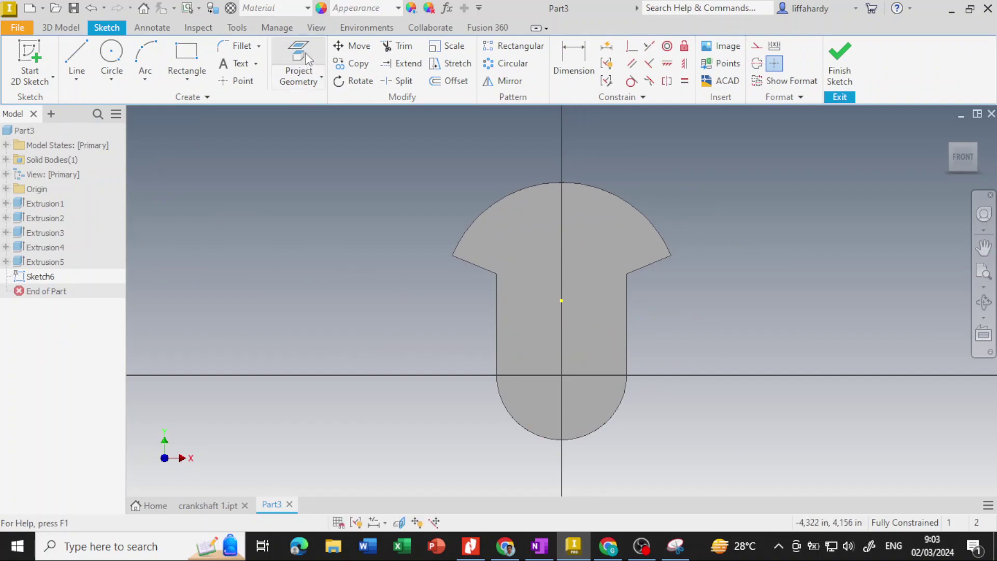
click(308, 57)
mouse_move(364, 330)
shift+middle_down()
mouse_move(435, 337)
mouse_move(528, 287)
shift+middle_up()
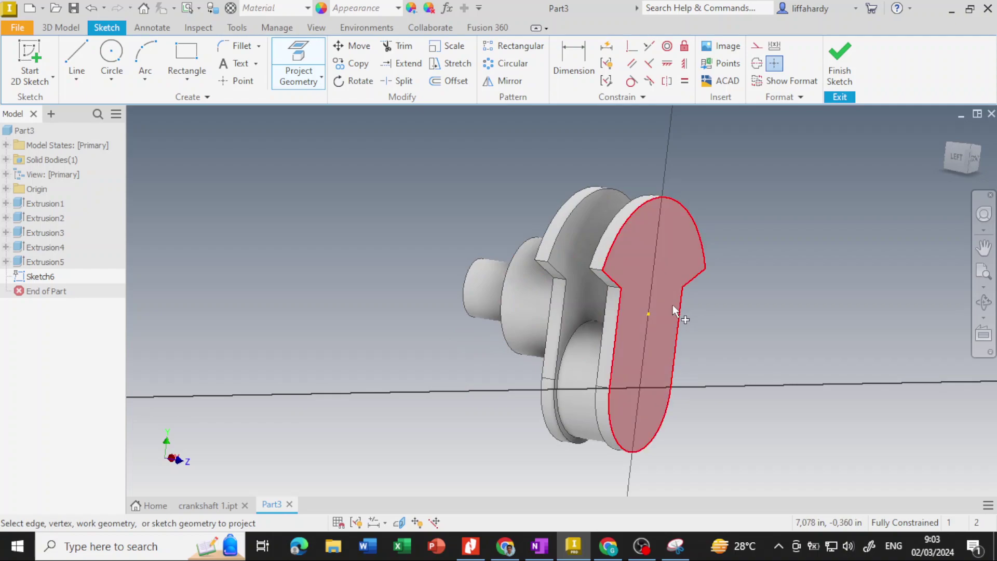
mouse_move(672, 304)
shift+middle_down()
mouse_move(622, 297)
mouse_move(640, 288)
mouse_move(597, 295)
shift+middle_up()
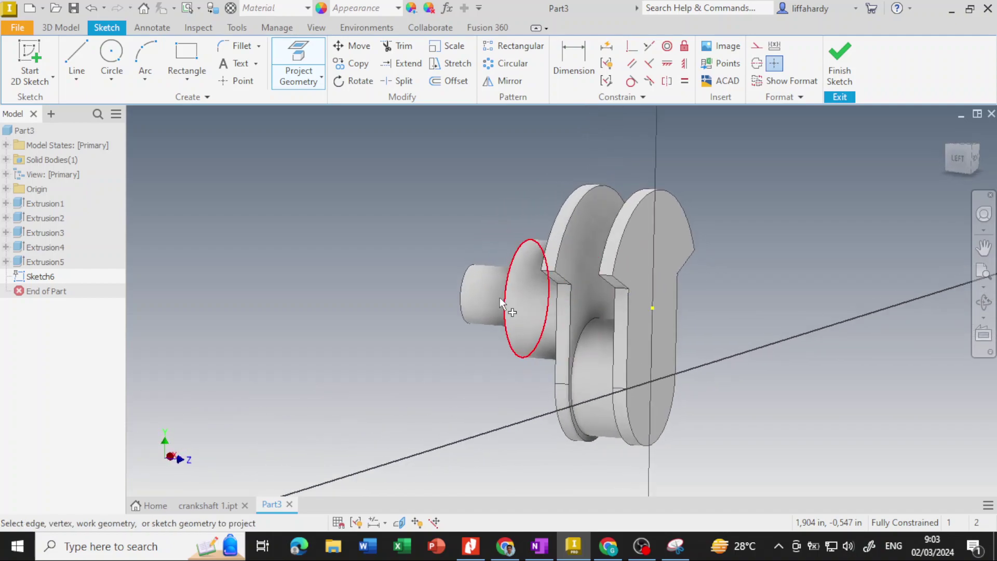
click(512, 258)
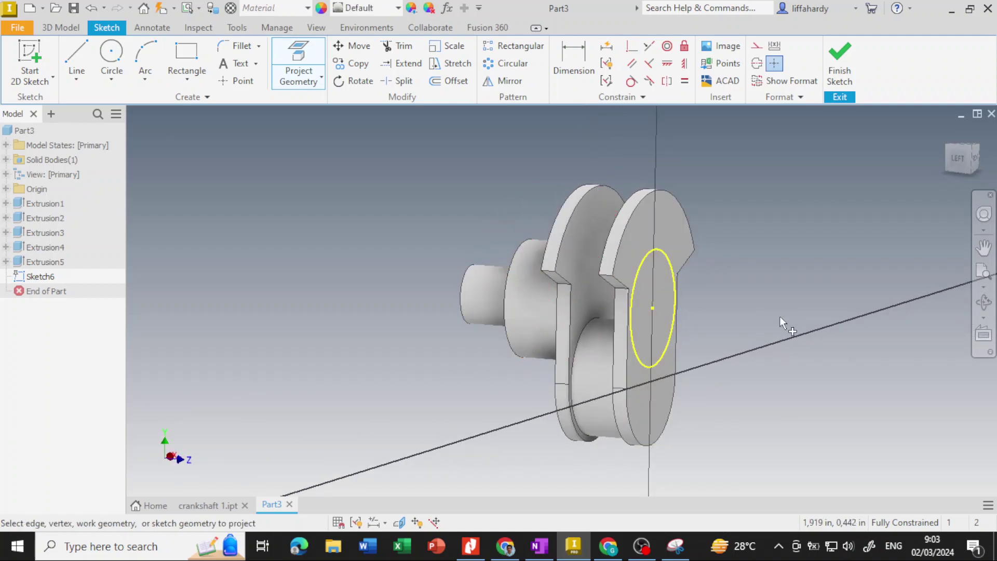
Step: Extrude the projected circle 2 in as an end shaft, creating Extrusion6
click(60, 27)
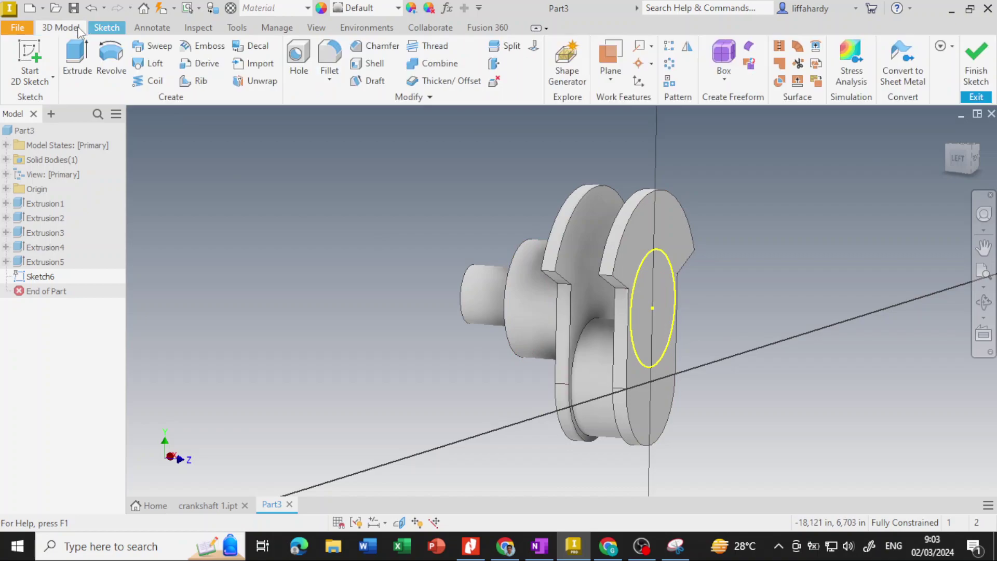
click(77, 57)
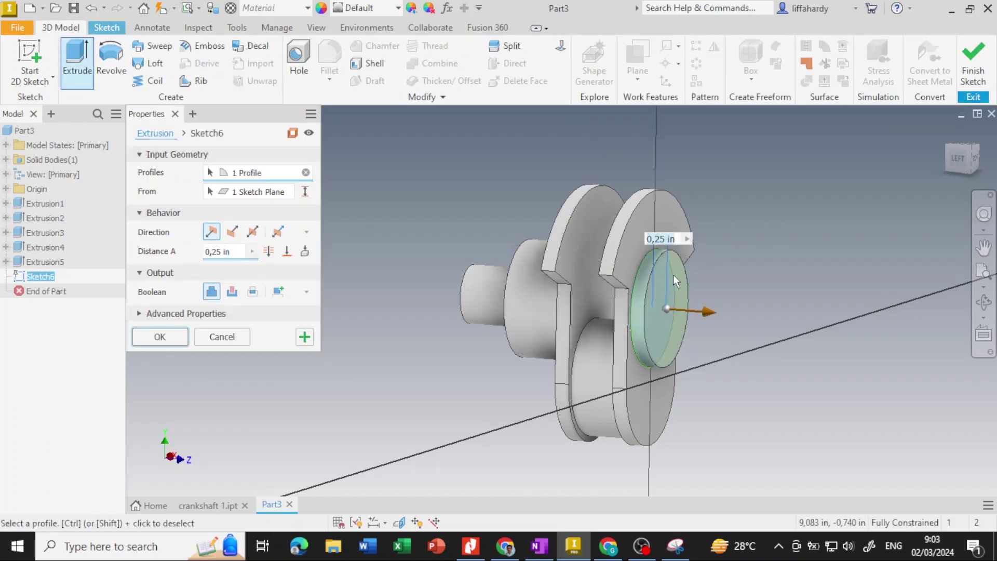
text(2)
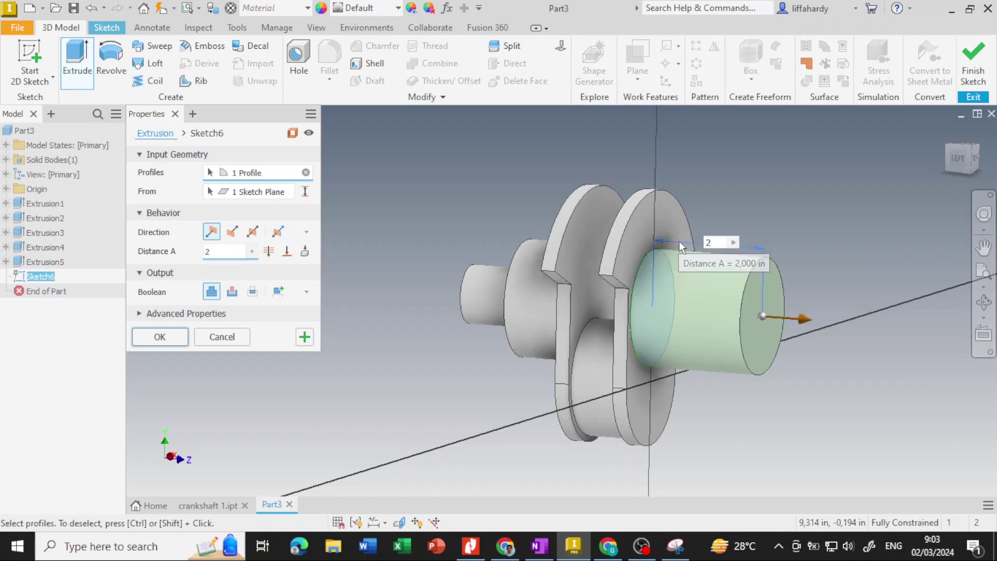
click(168, 337)
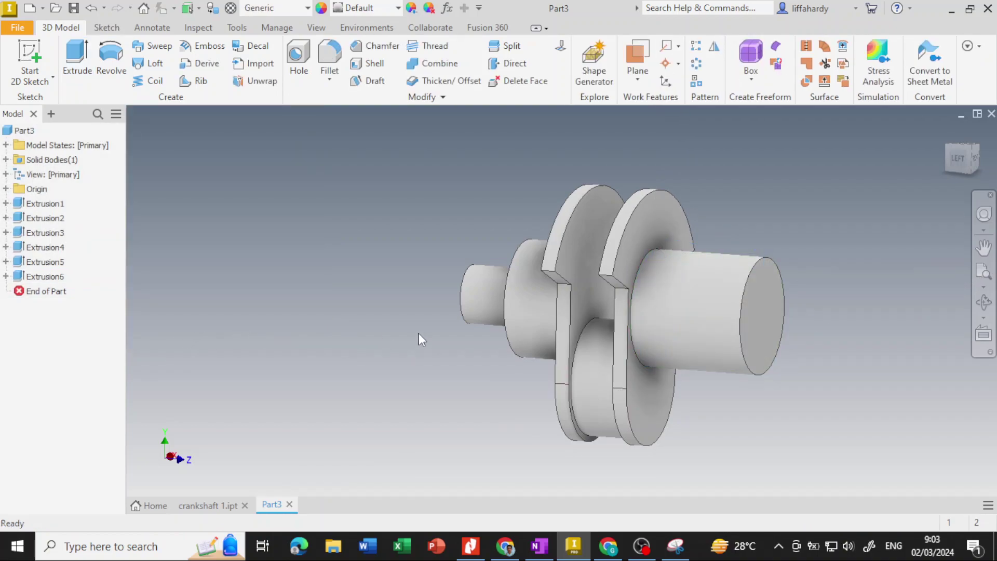
Step: Create Sketch7 on the shaft end face and project the web outline and shaft circle into it
click(767, 306)
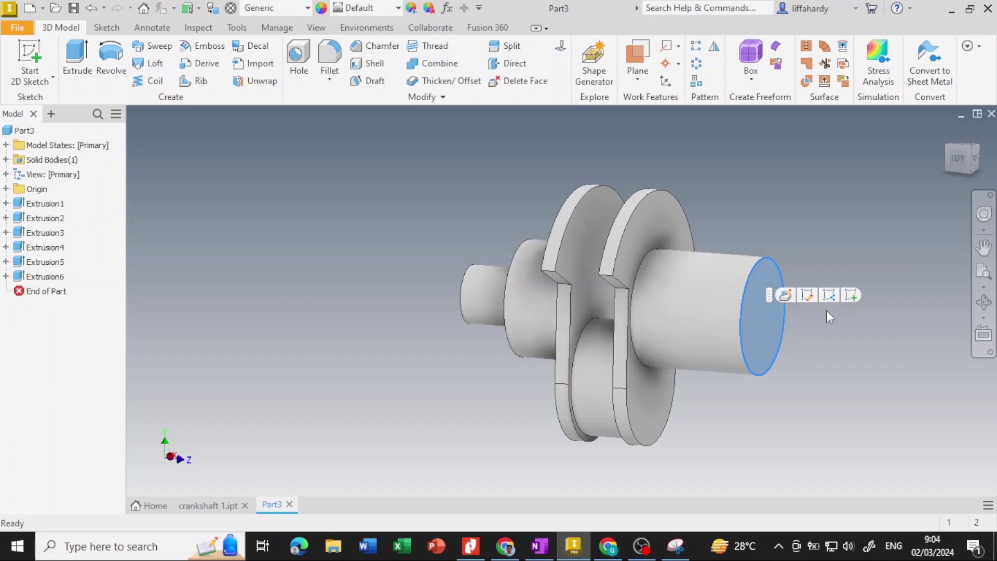
click(851, 295)
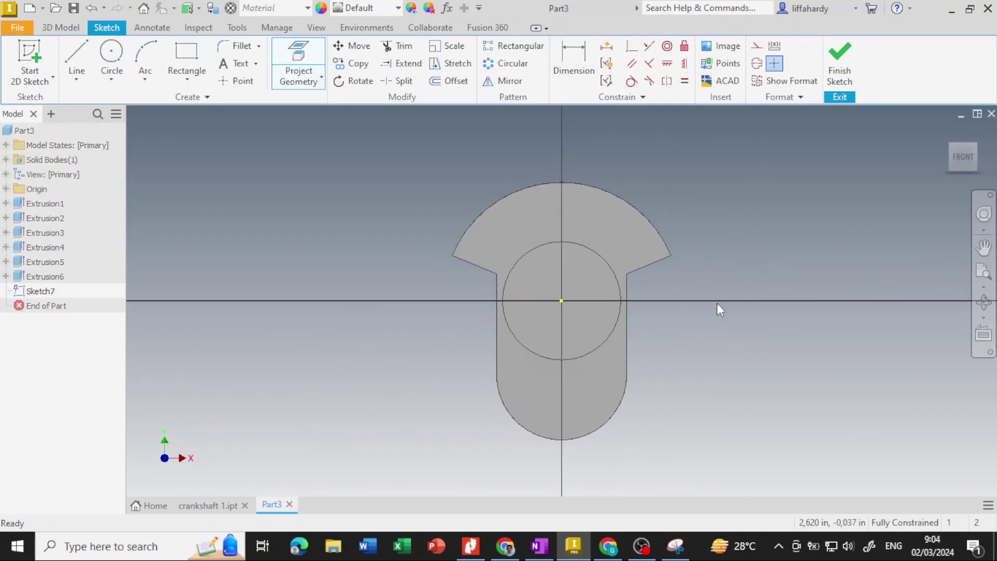
click(308, 50)
scroll(753, 241, up, 3)
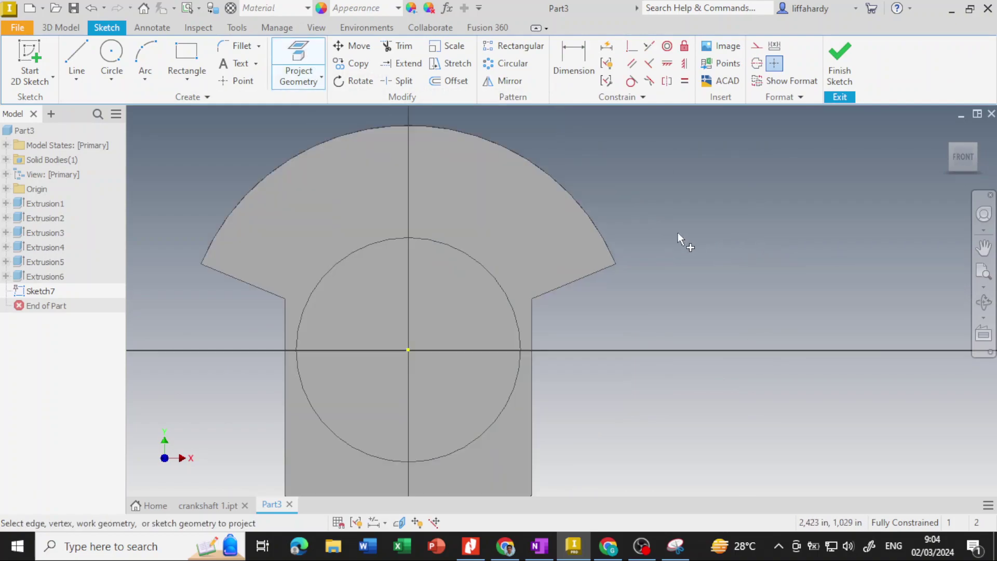
middle_drag(678, 232, 797, 195)
scroll(799, 196, down, 2)
scroll(788, 199, up, 3)
scroll(719, 215, down, 3)
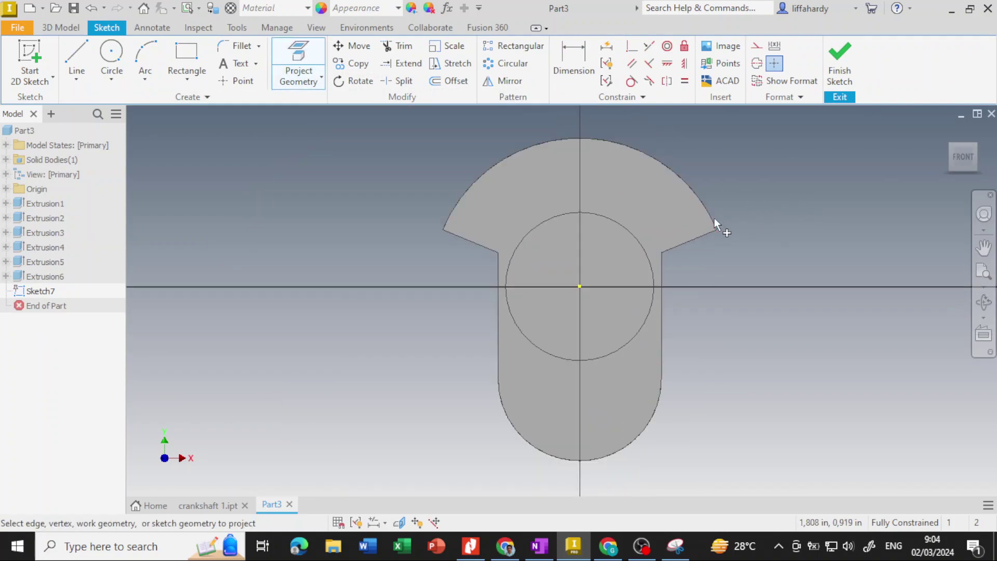
click(693, 210)
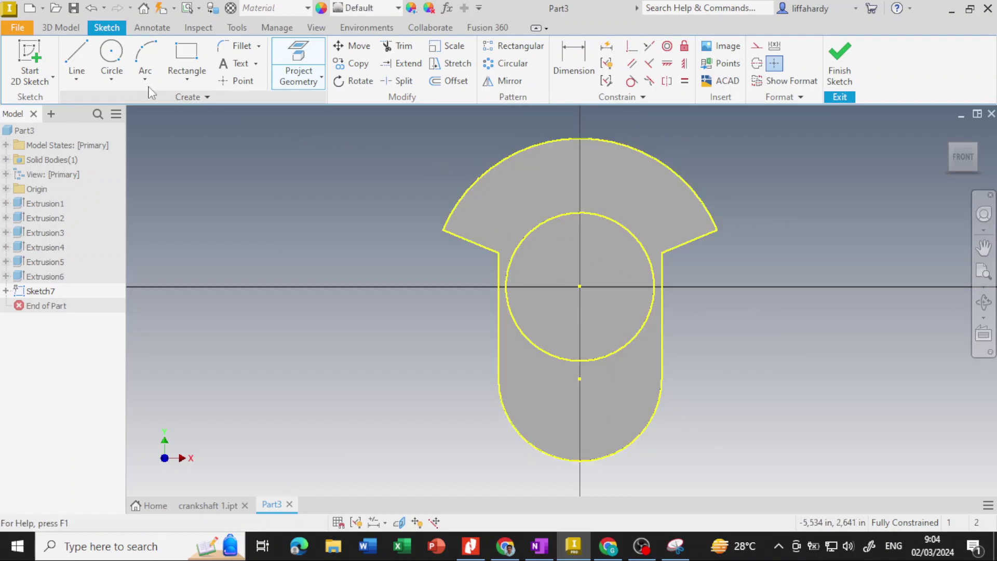
Step: Draw a horizontal construction centerline through the shaft centre across the web profile
click(73, 46)
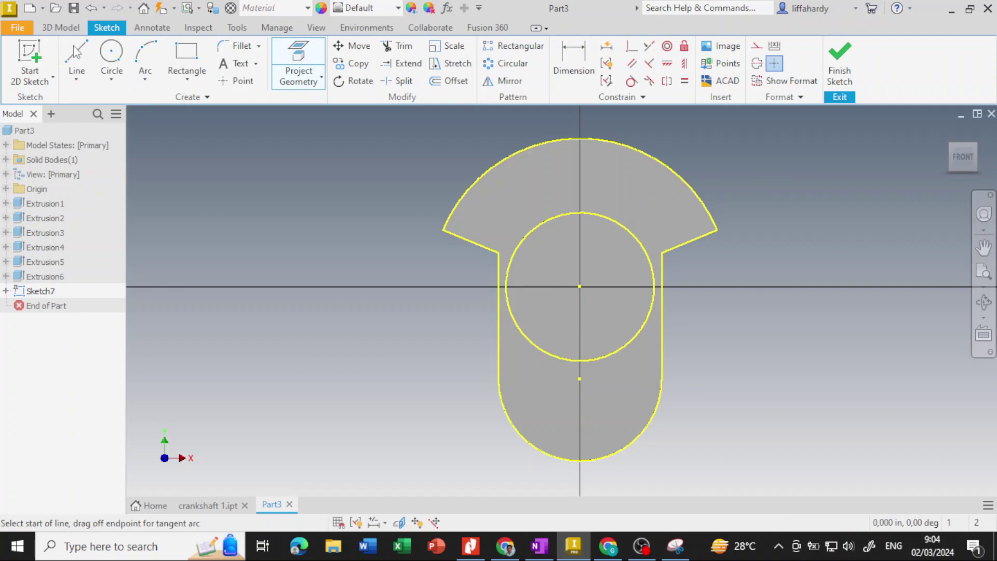
click(756, 65)
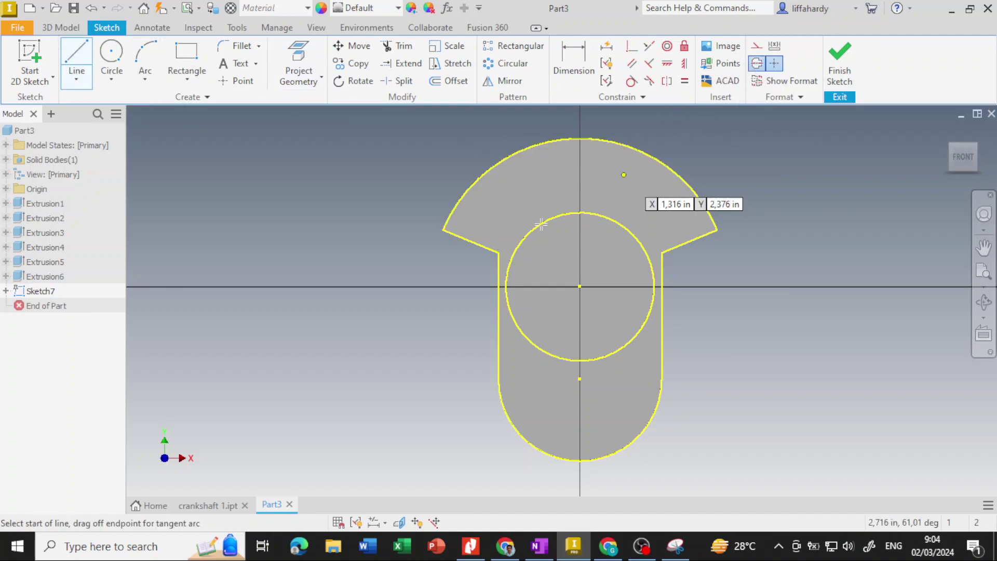
click(375, 286)
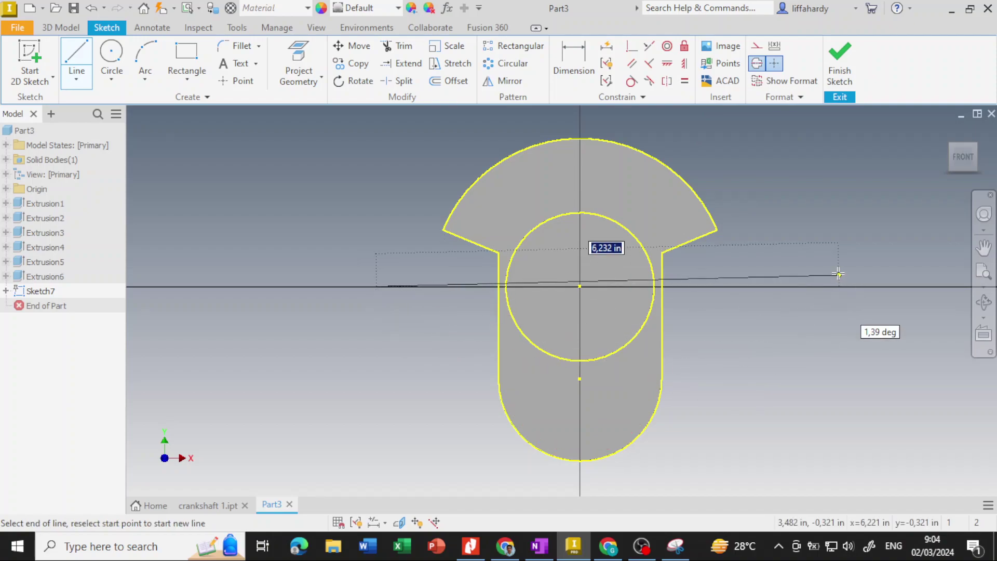
click(824, 287)
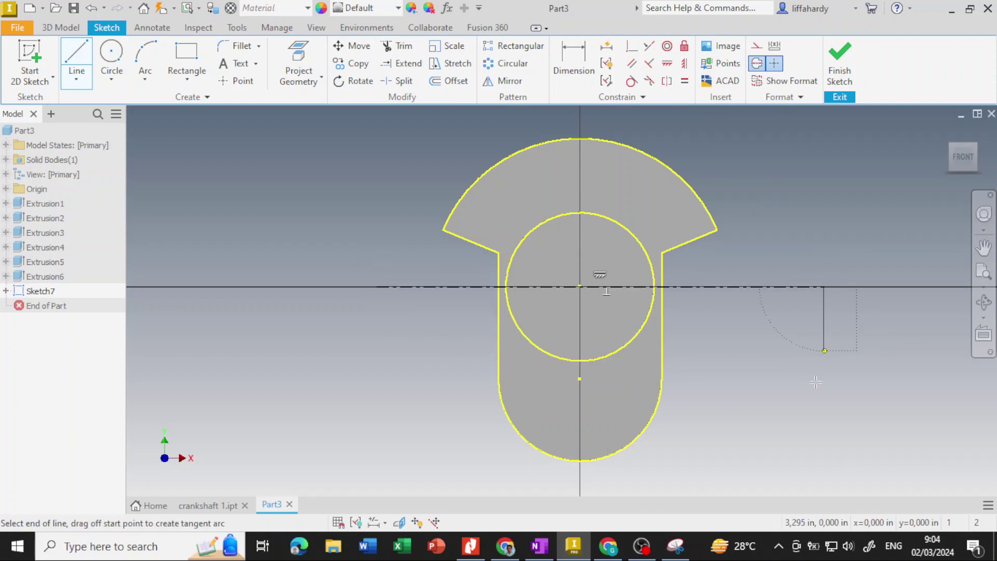
key(Escape)
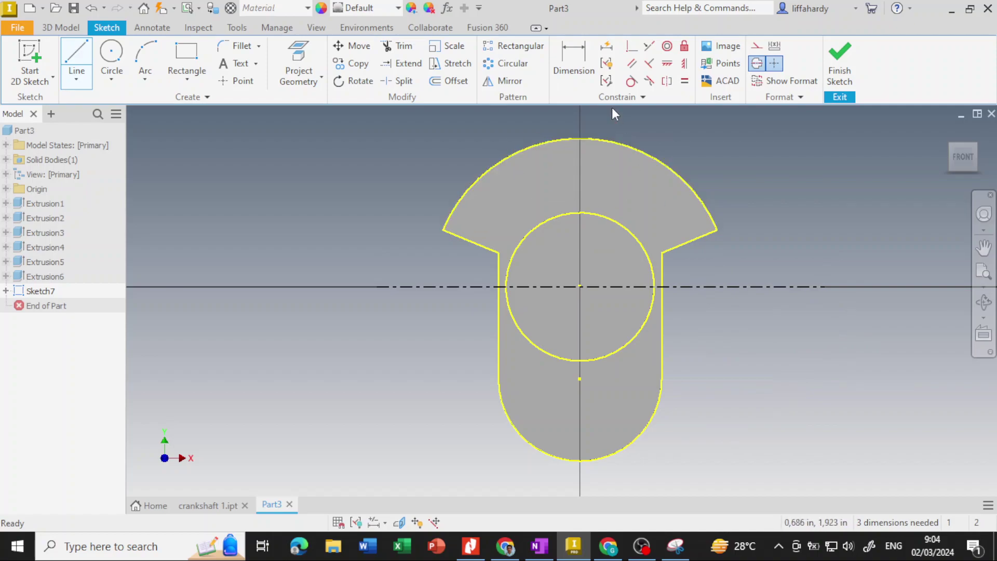
Step: Mirror the web's top arc, bottom arc and side edges about the horizontal centerline
click(492, 82)
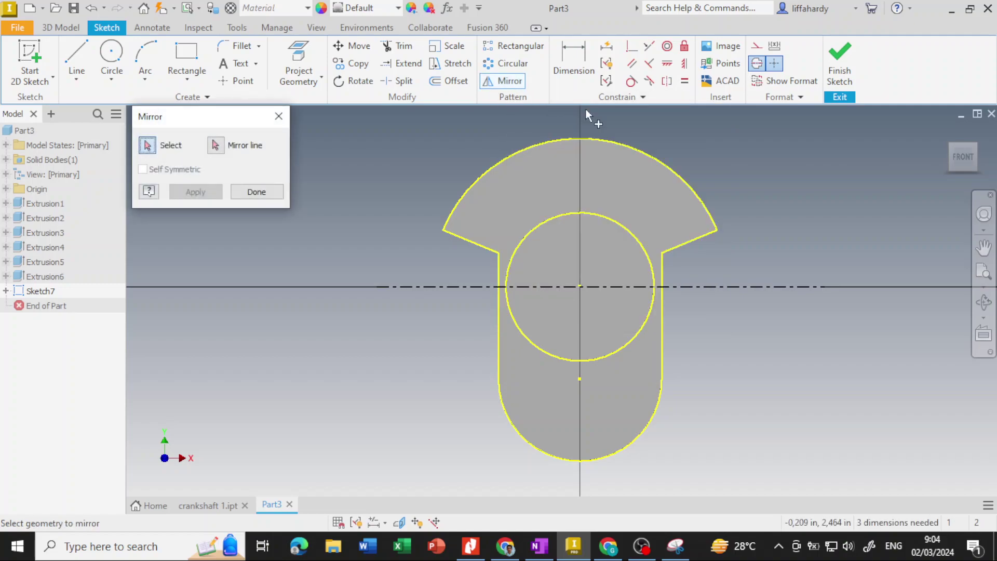
click(647, 151)
click(684, 242)
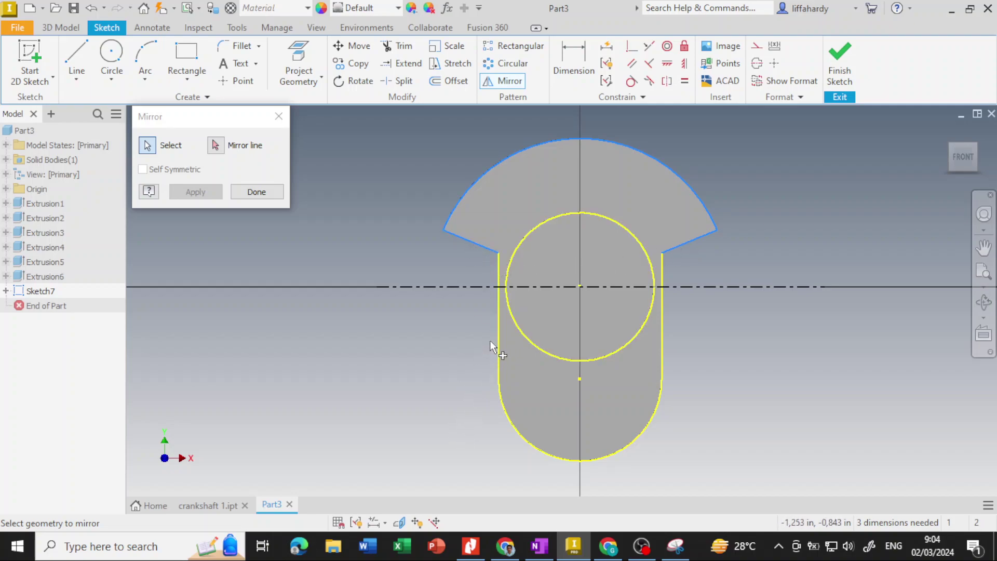
click(497, 314)
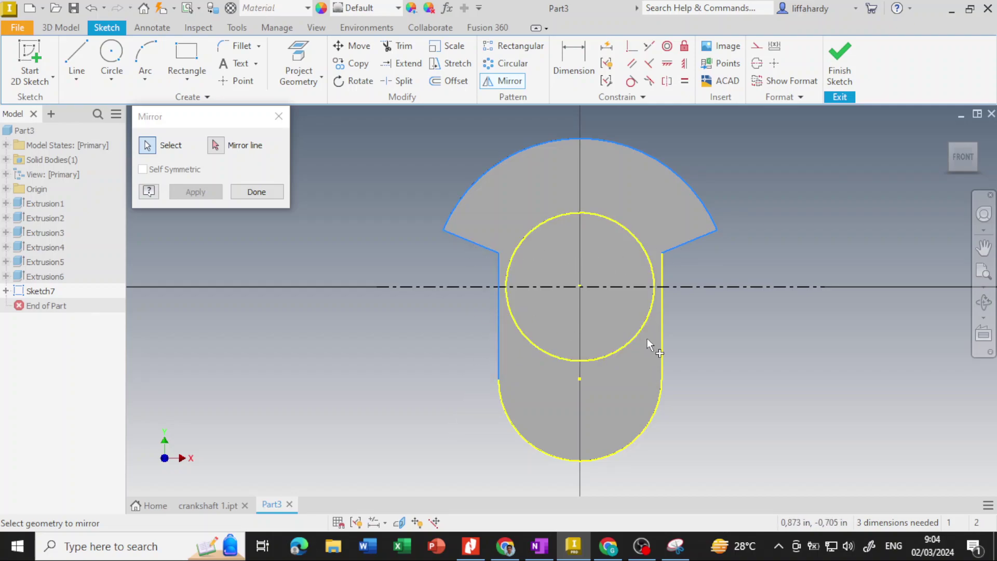
click(662, 325)
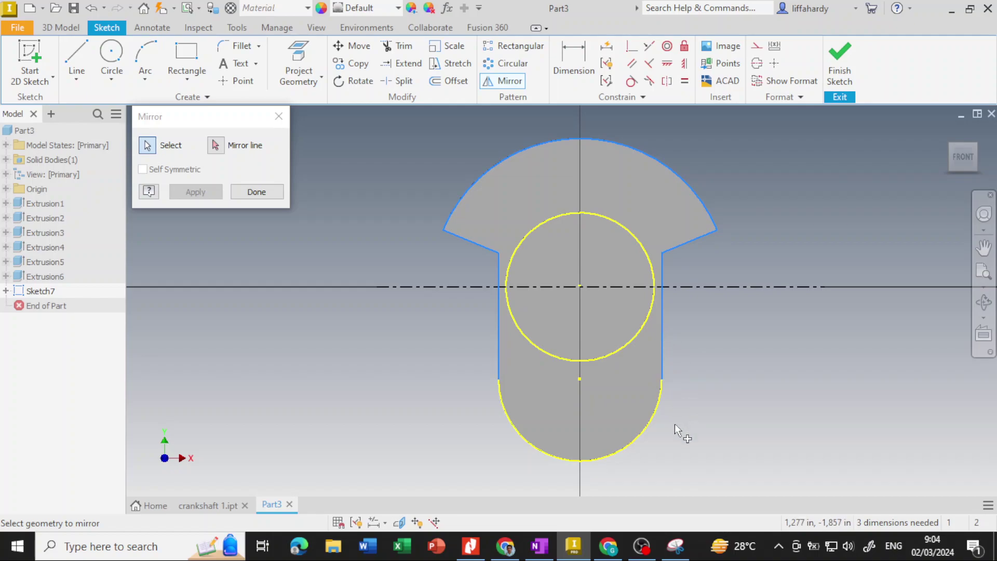
click(656, 413)
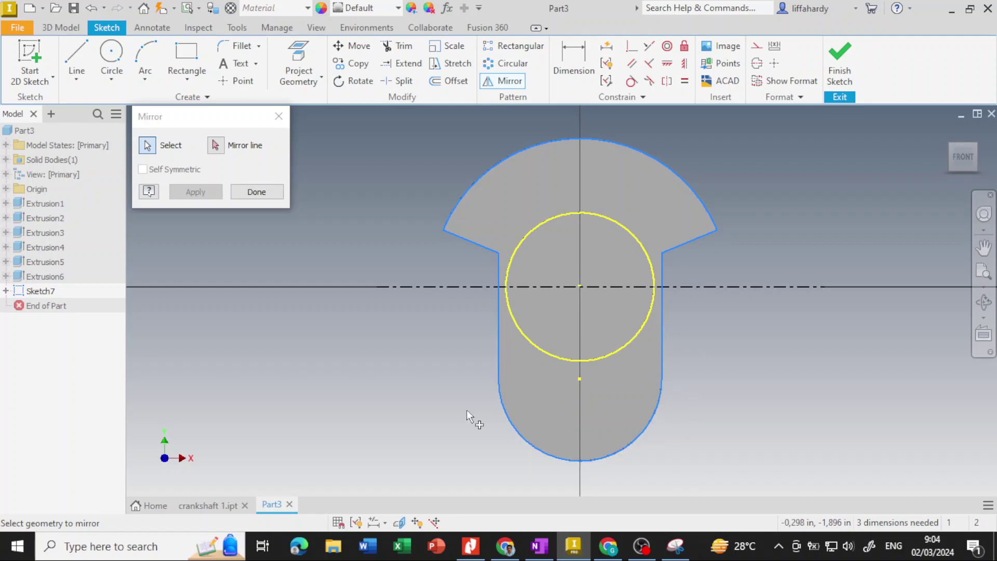
click(216, 145)
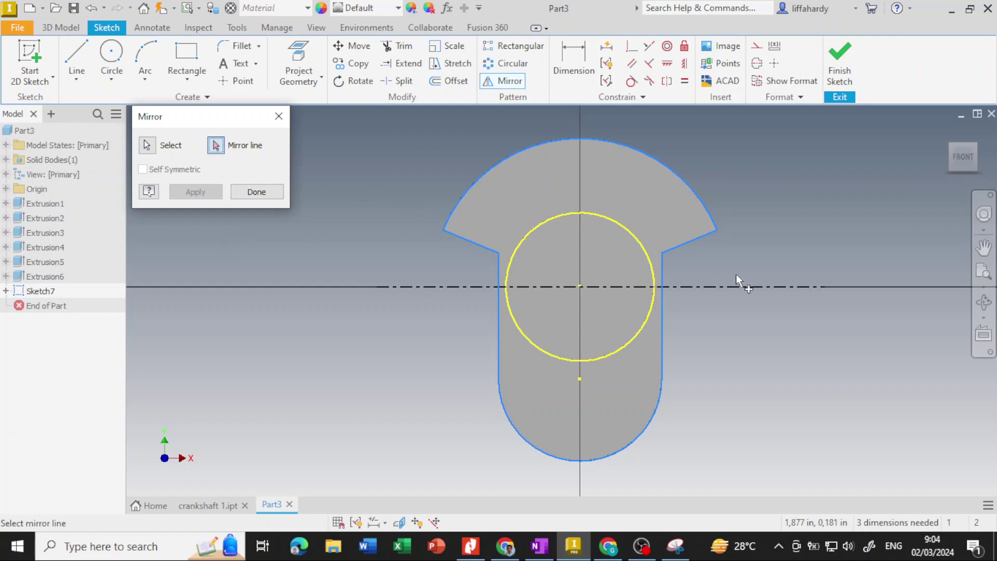
click(749, 286)
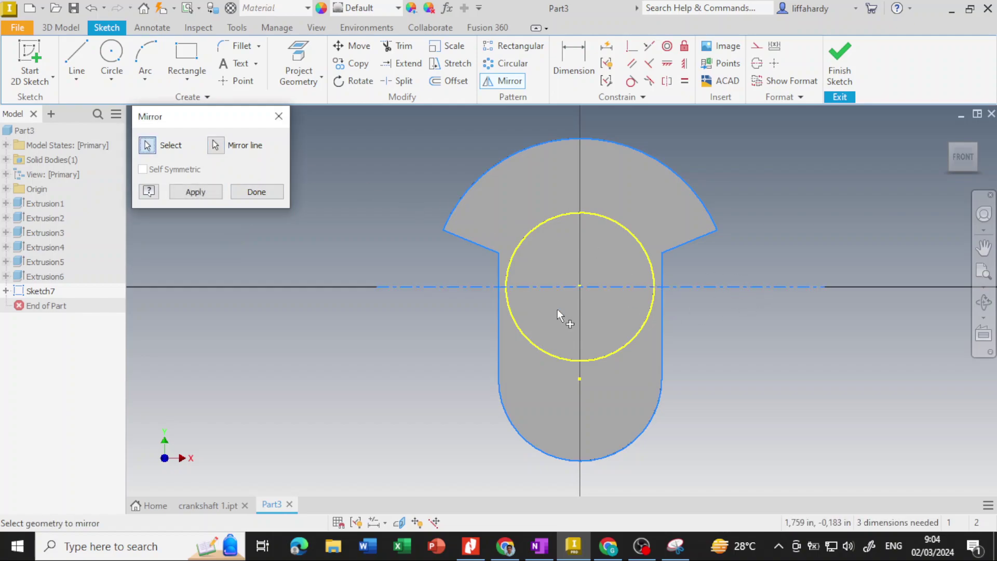
click(197, 192)
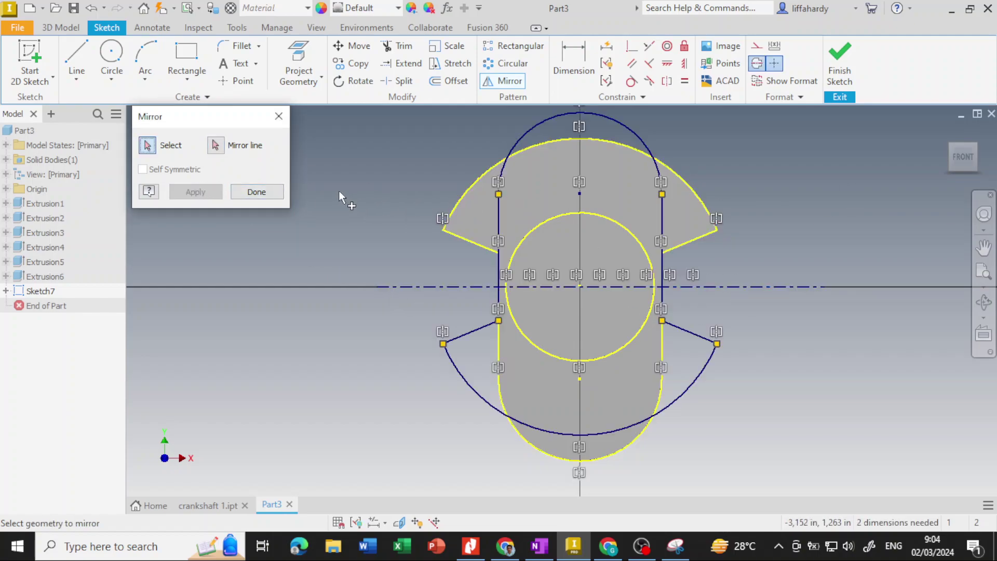
click(255, 192)
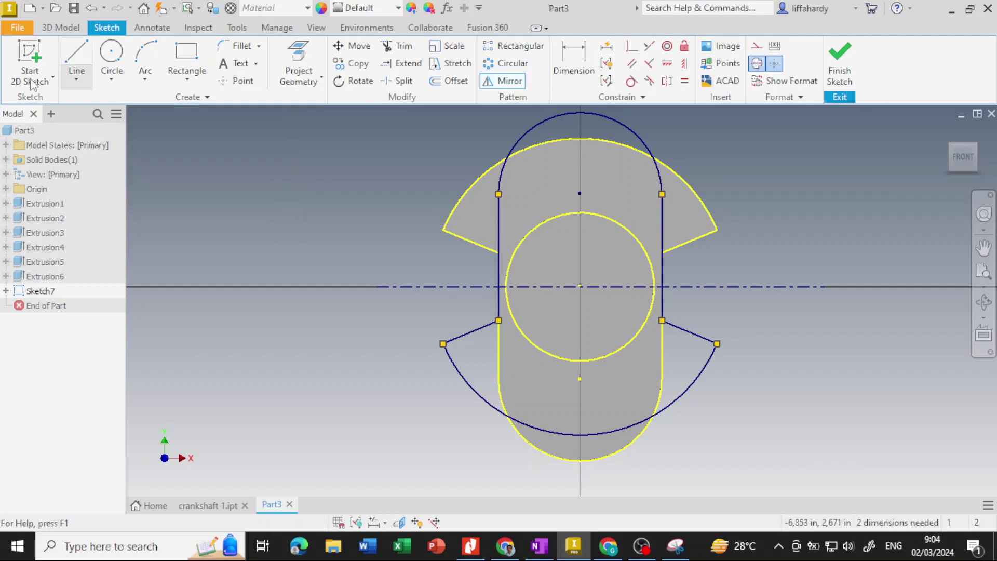
click(60, 27)
Step: Extrude the mirrored web regions 0,25 in as Extrusion7 and start a sketch on its outer face
click(77, 54)
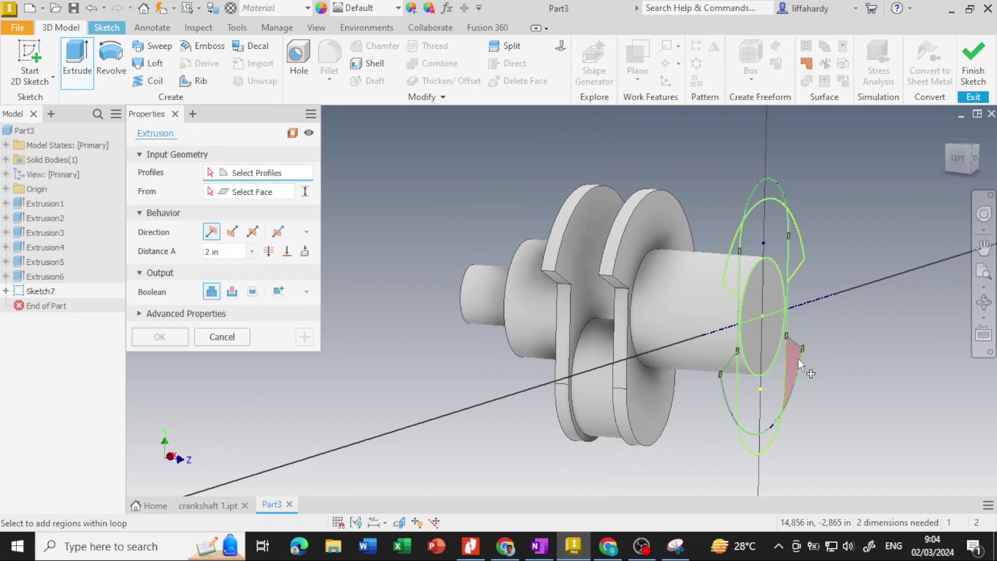
click(798, 358)
click(802, 355)
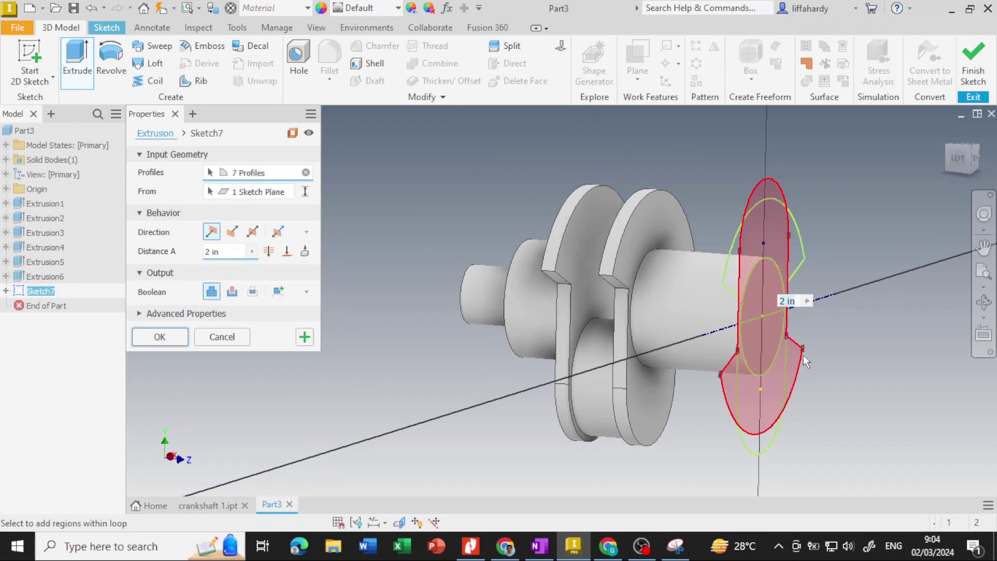
key(Delete)
key(Delete)
key(Delete)
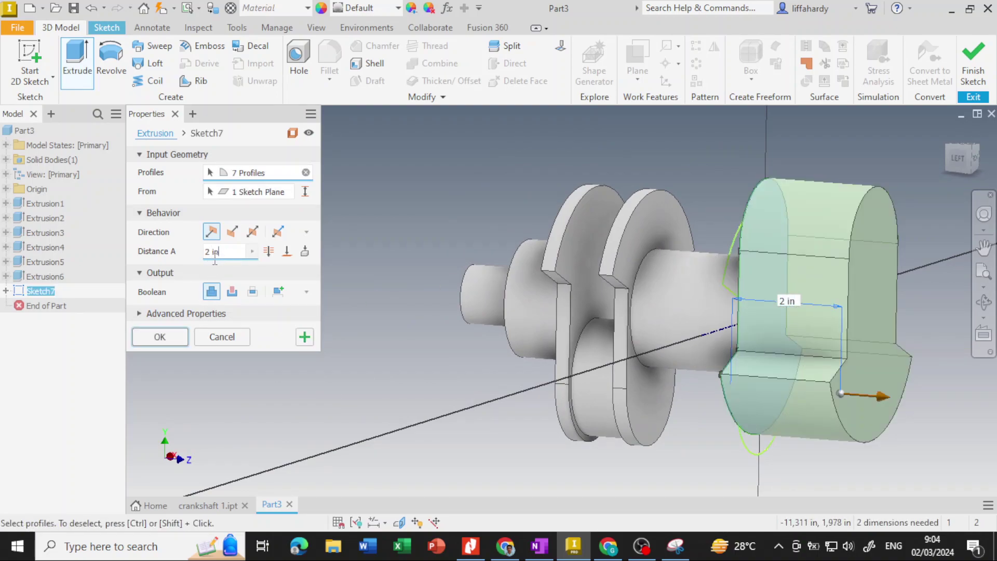
key(BackSpace)
text(0,2)
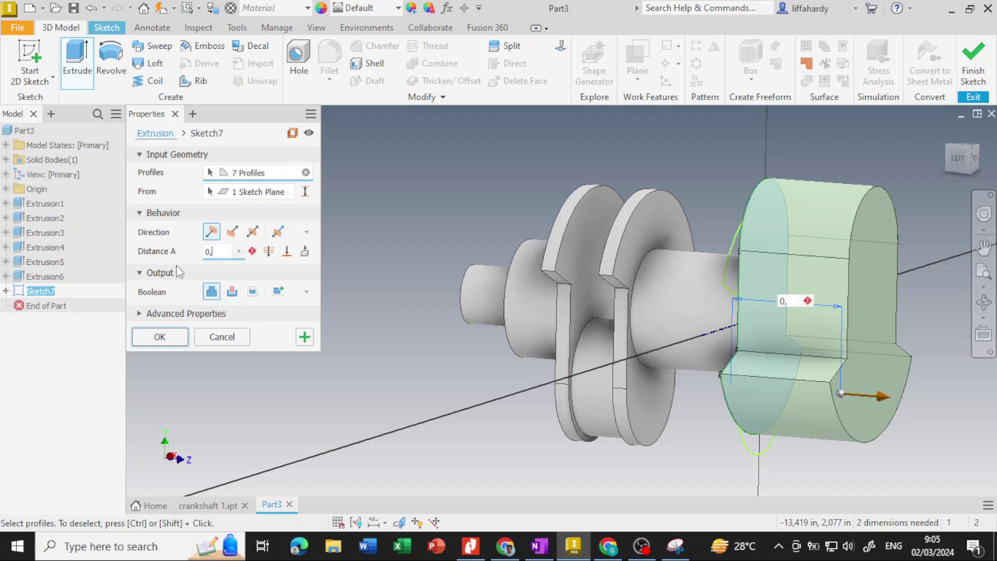
text(5)
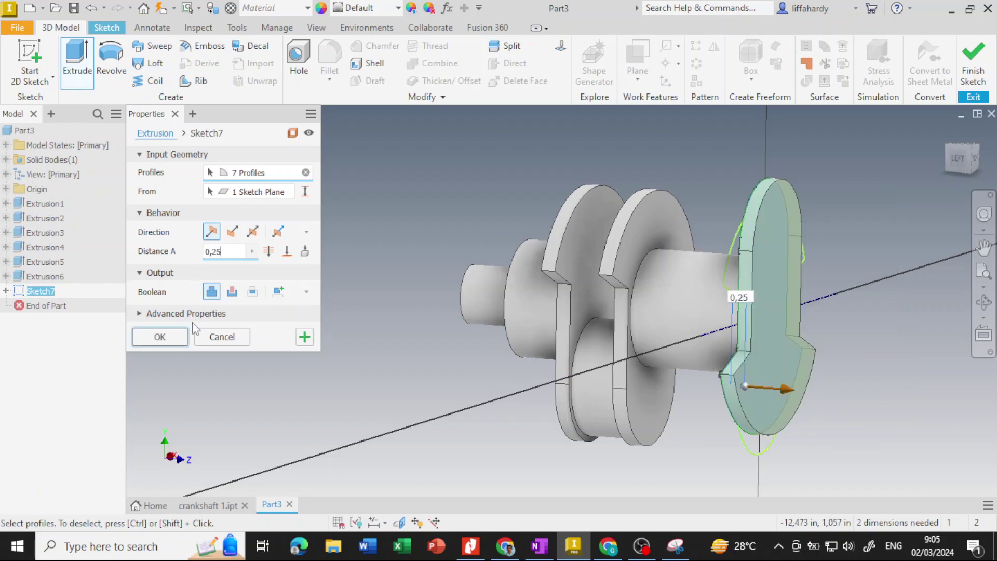
click(173, 338)
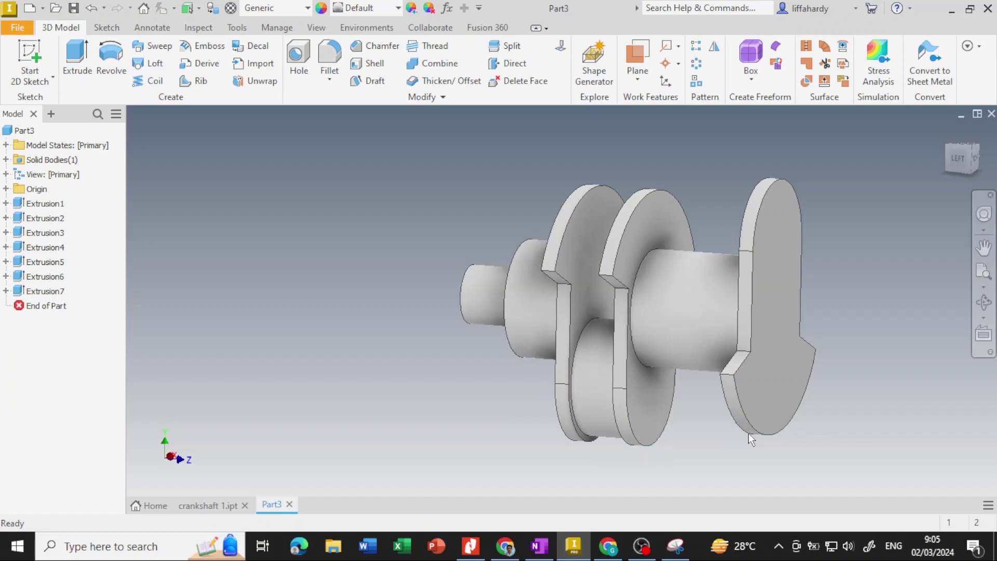
click(775, 245)
click(859, 235)
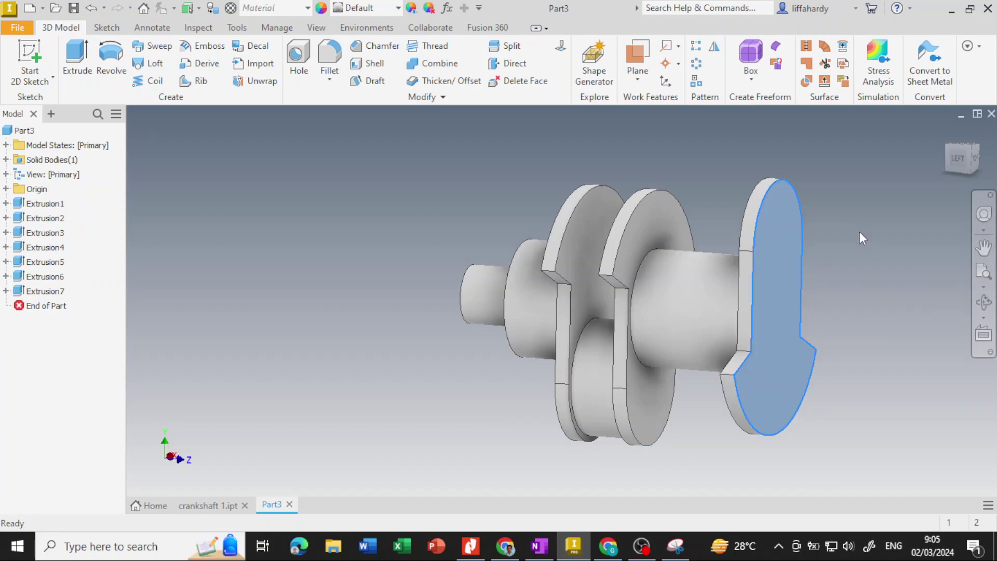
Step: Draw a 2-diameter circle centred on the top arc's centre
click(118, 65)
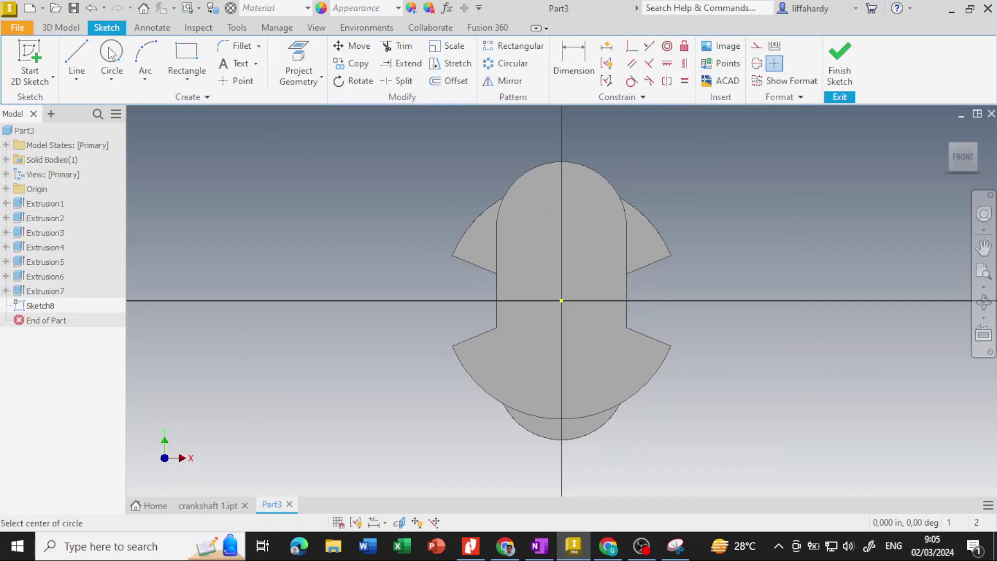
scroll(590, 154, up, 2)
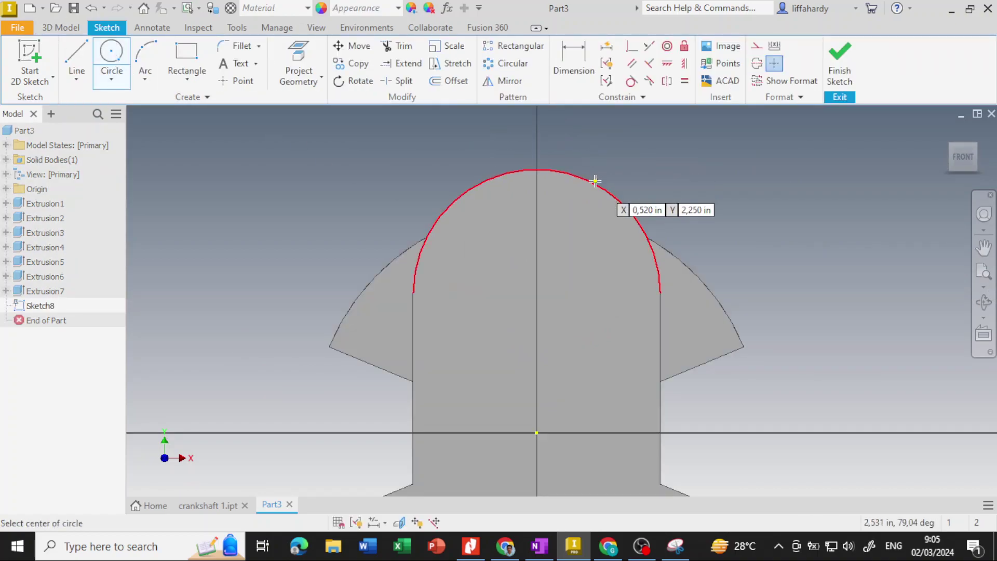
click(538, 291)
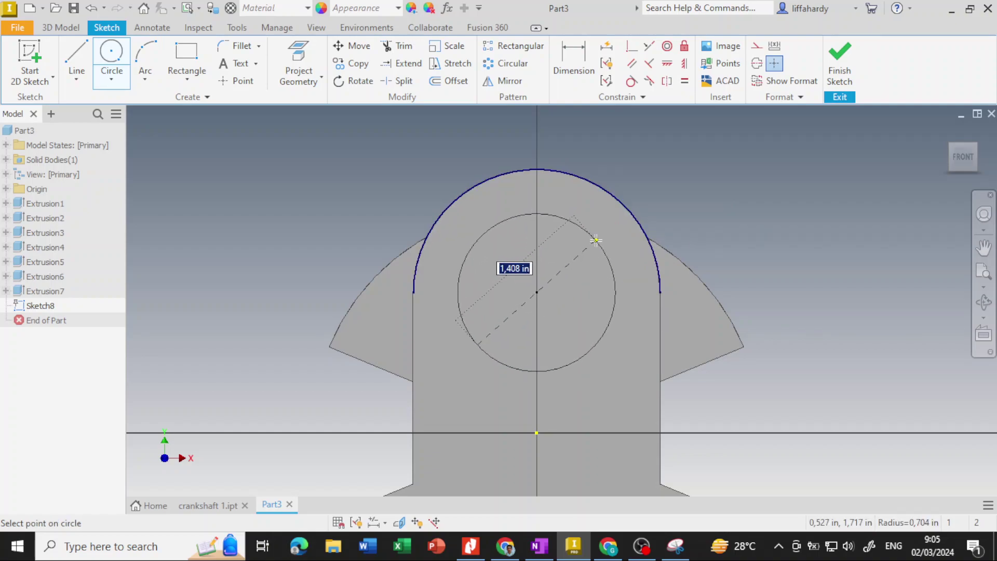
text(2)
key(Return)
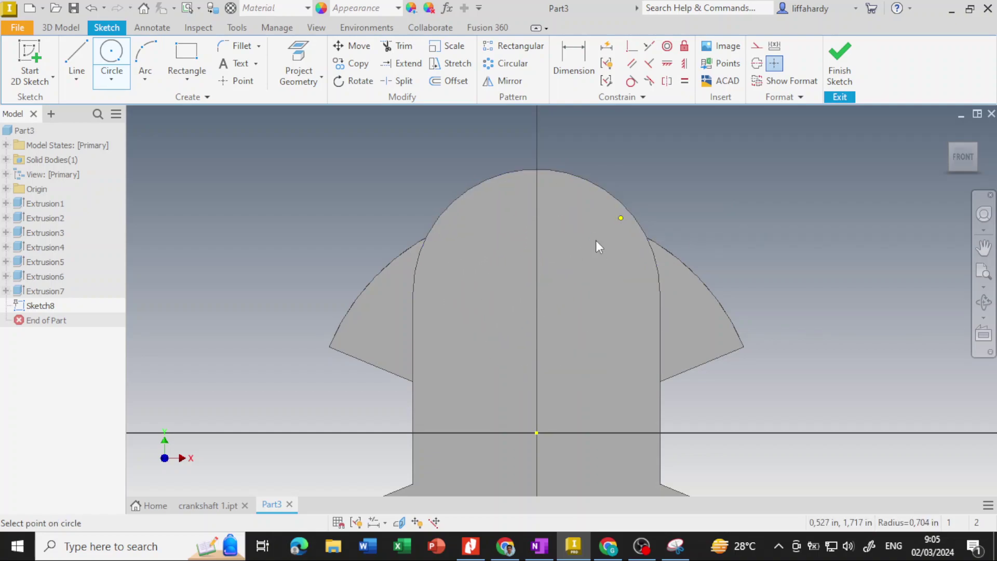
Step: Extrude the circle 0,8 in as a crank pin, creating Extrusion8
click(81, 28)
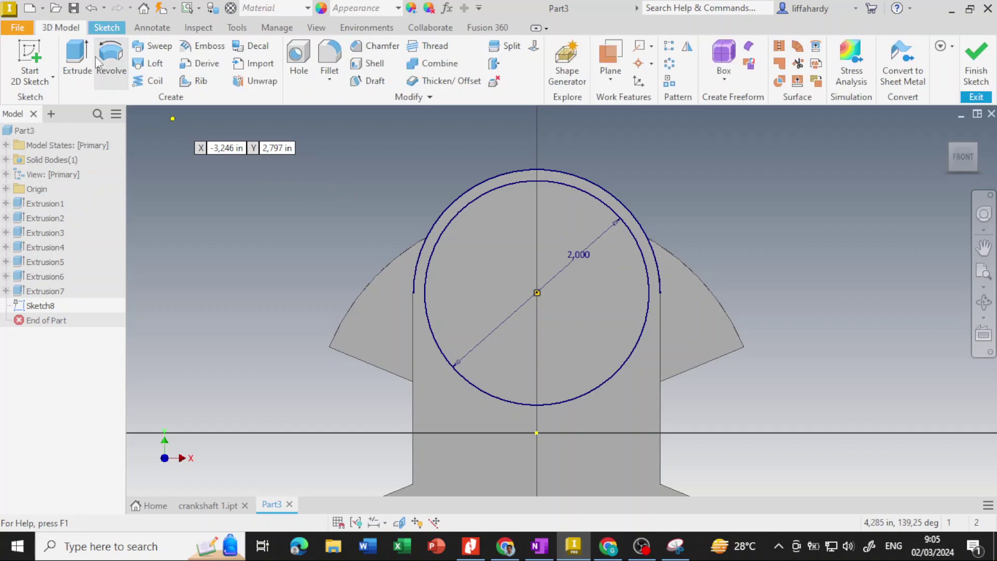
click(77, 58)
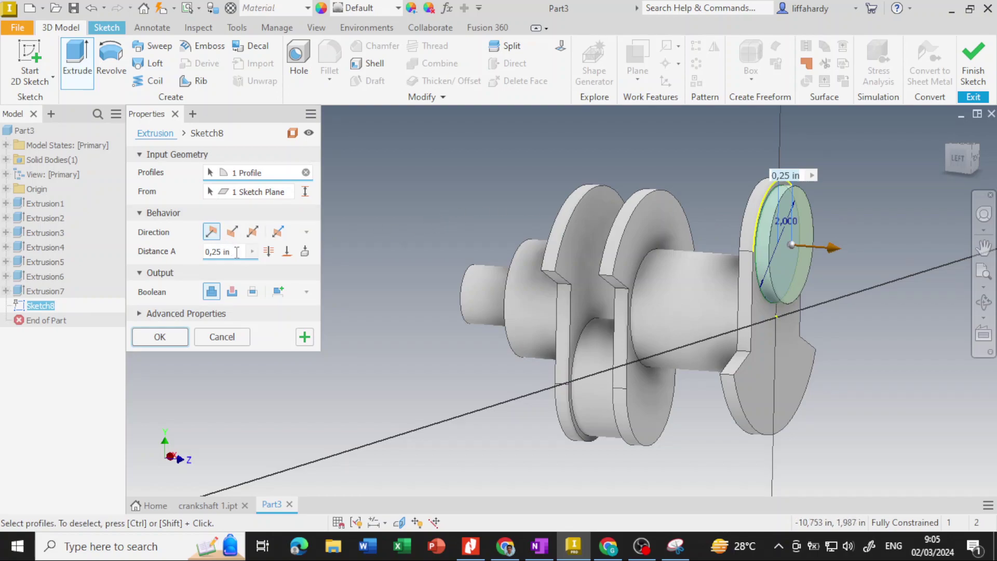
text(0)
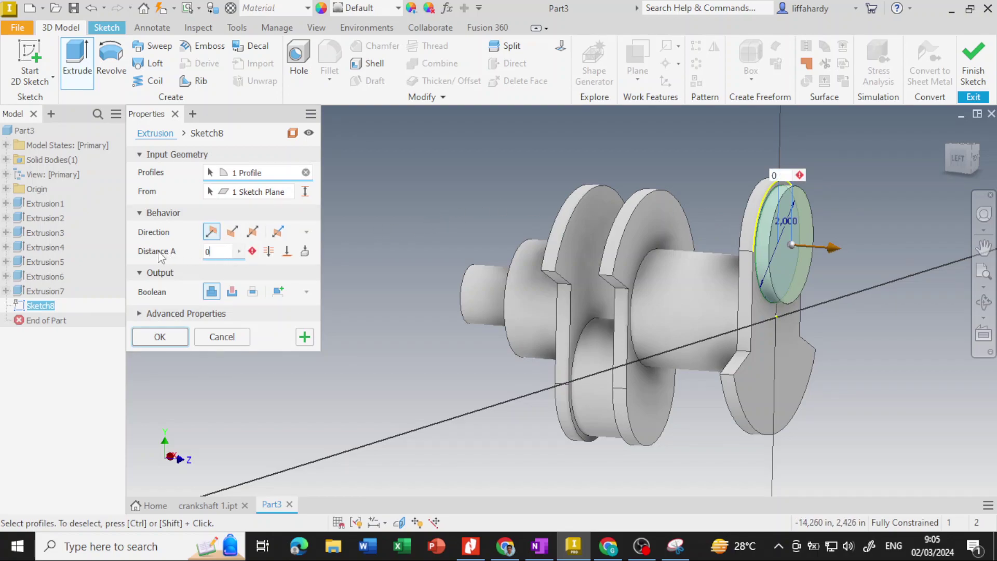
text(,8)
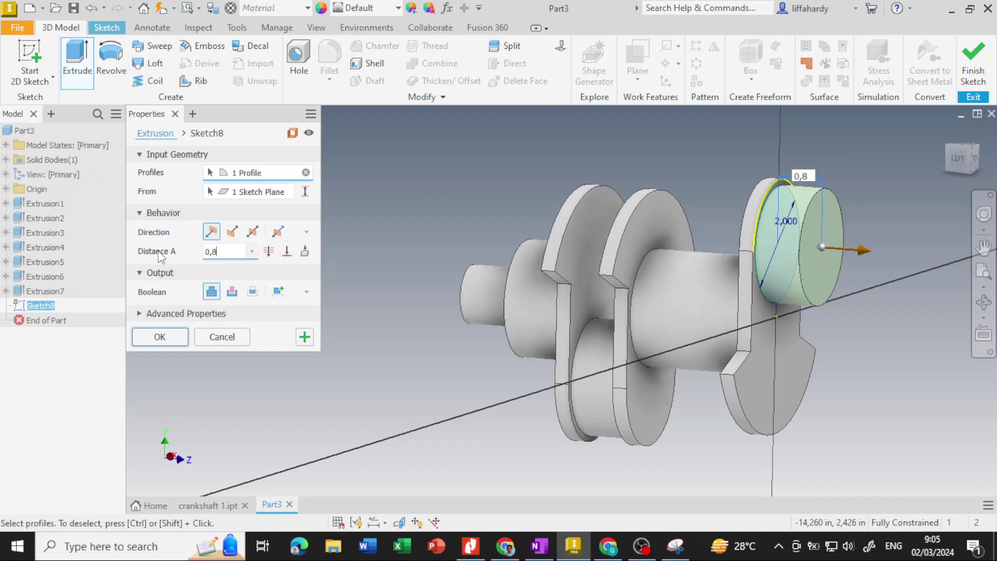
key(Return)
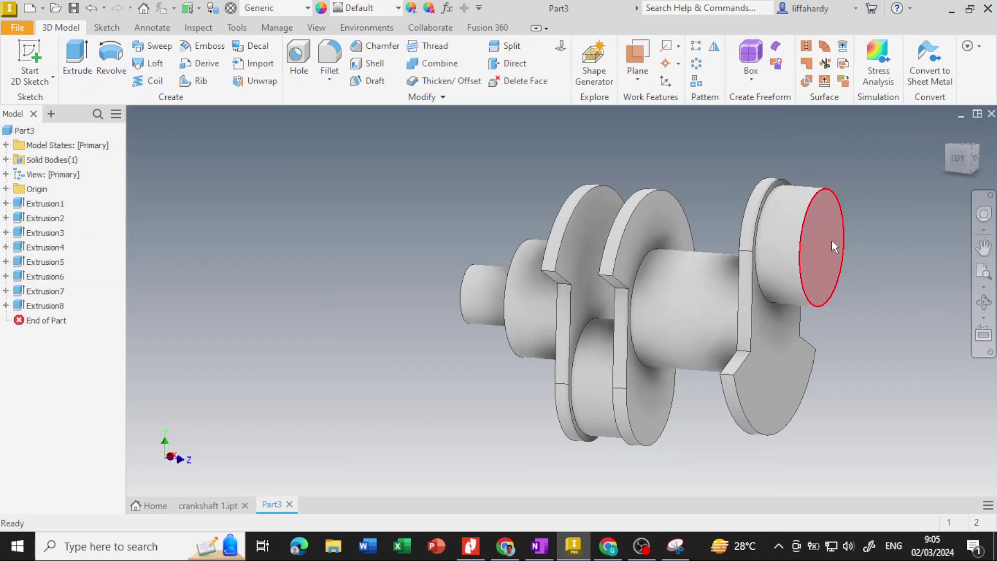
Step: Sketch on the pin's end face with the crank web outline projected into it
click(831, 239)
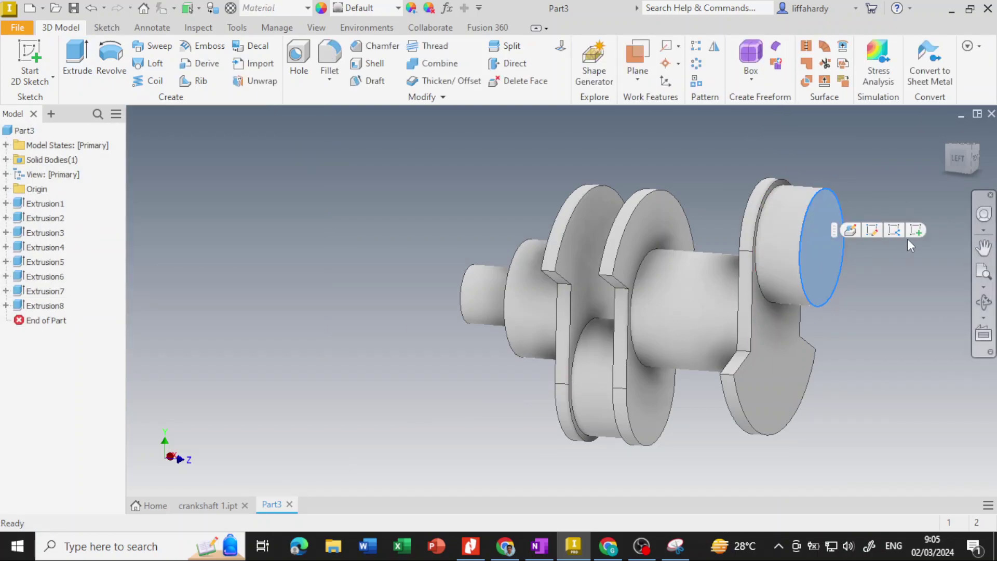
click(915, 228)
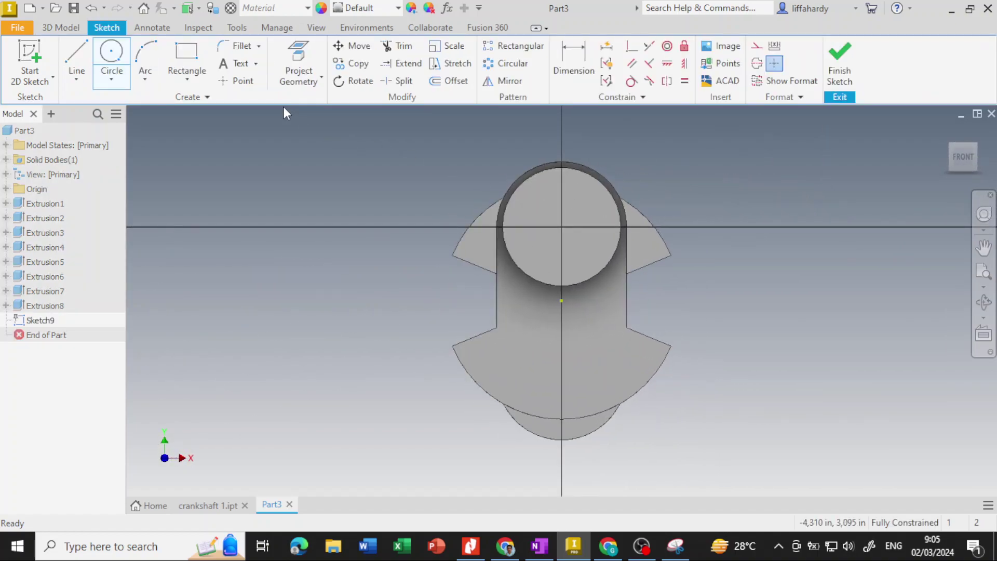
click(301, 57)
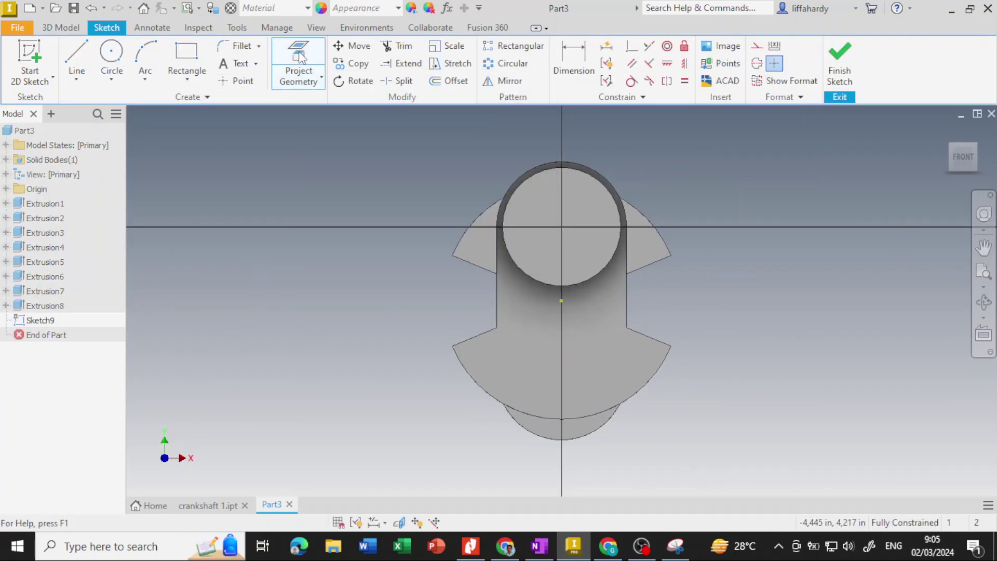
click(647, 347)
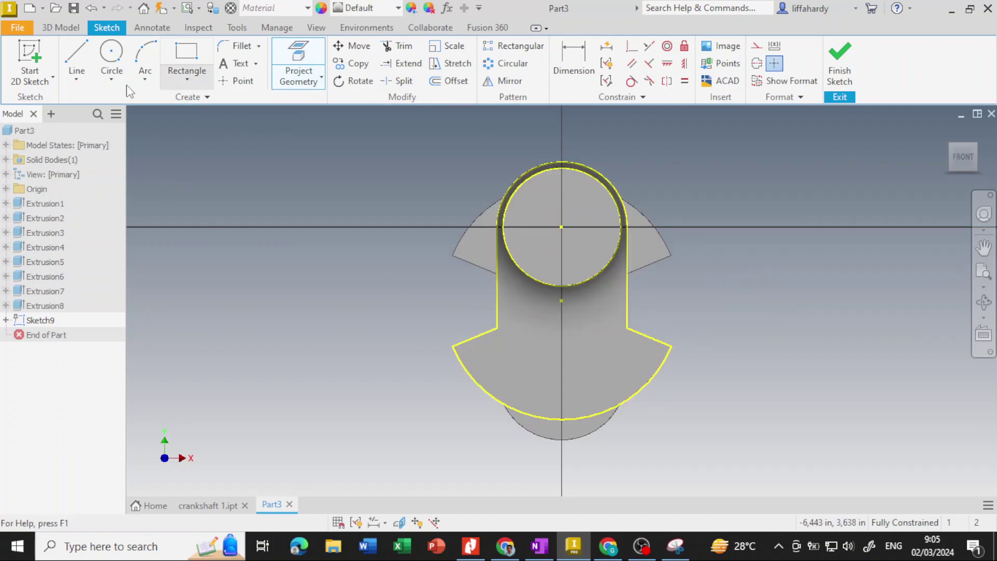
click(839, 67)
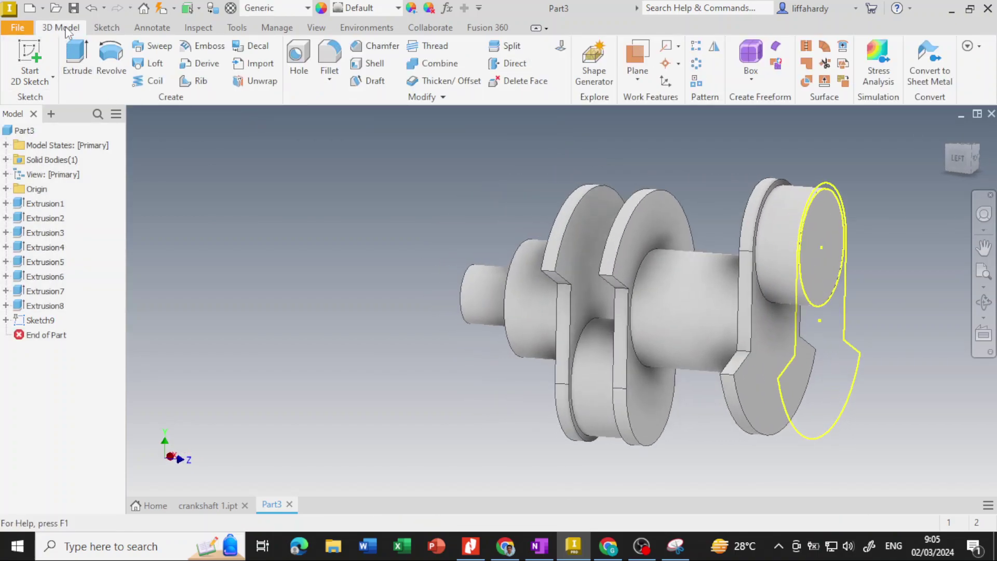
Step: Extrude both web outline profiles 0,25 in as the fourth crank web, Extrusion9
click(76, 68)
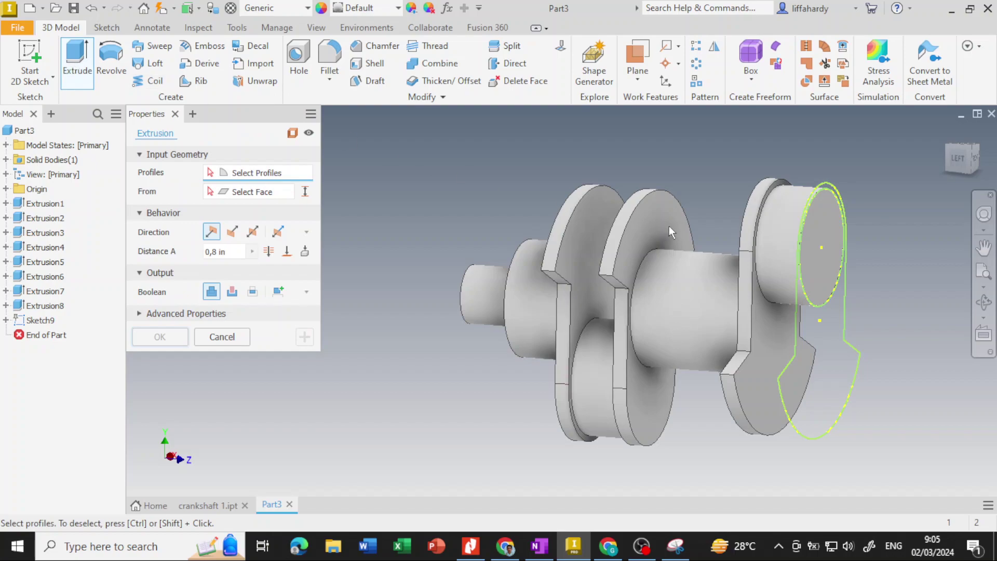
click(857, 355)
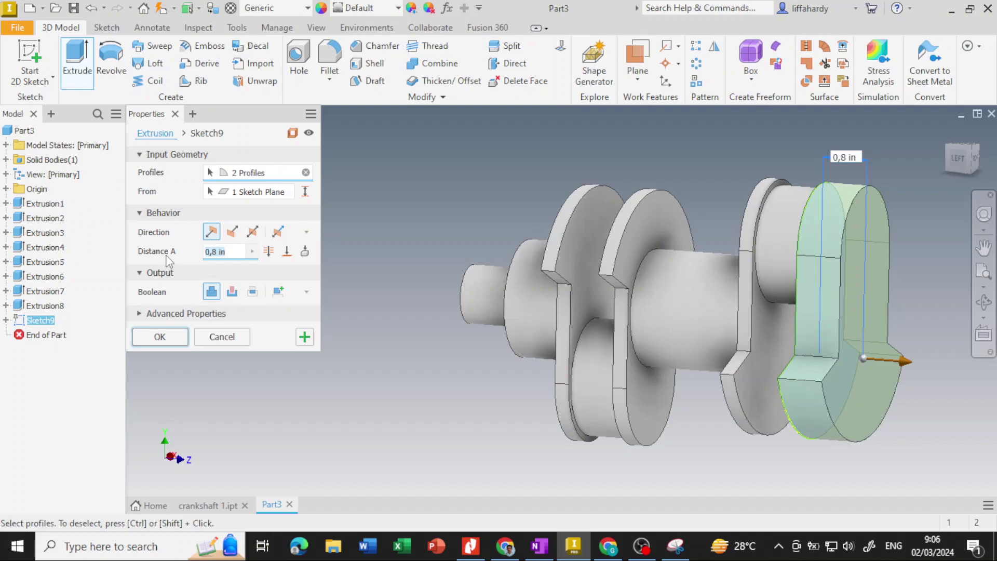
text(0,25)
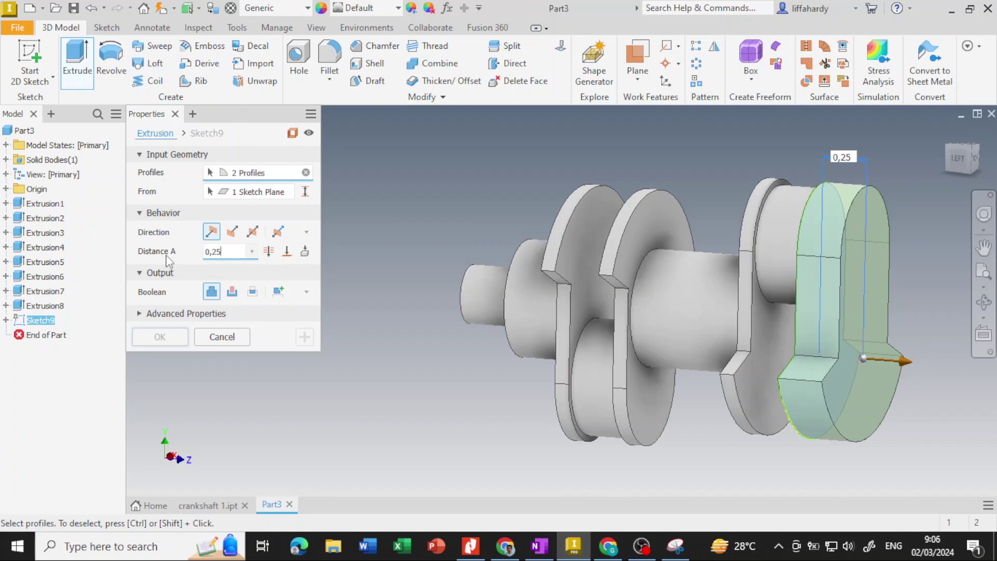
click(165, 337)
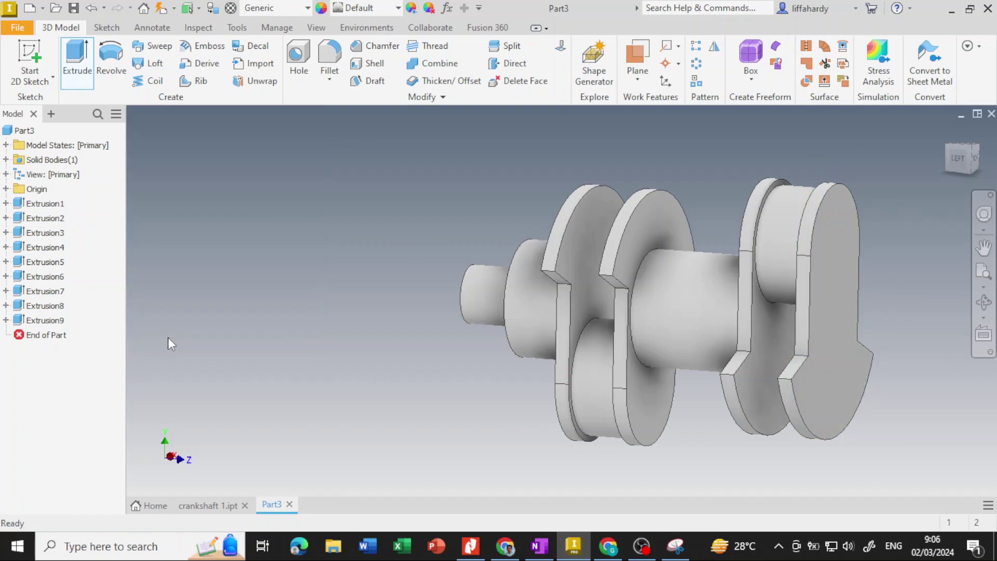
click(851, 238)
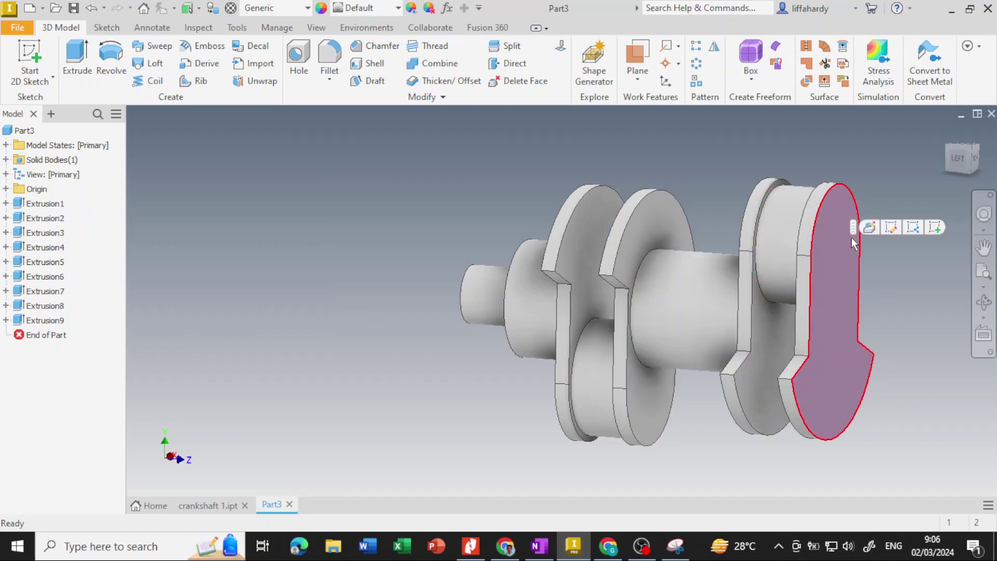
Step: Sketch on the fourth web's end face and project the crank pin circle into it
click(934, 227)
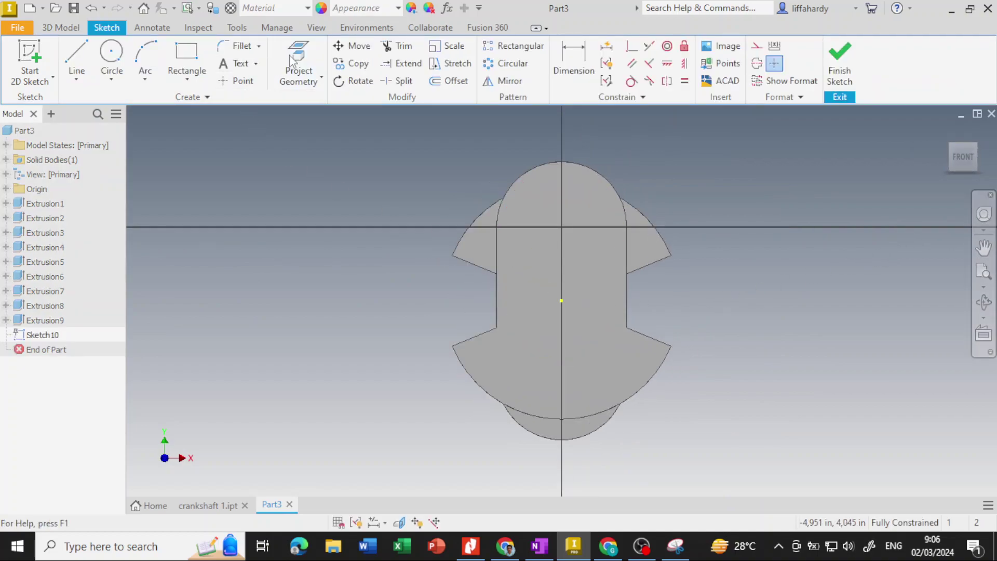
click(299, 58)
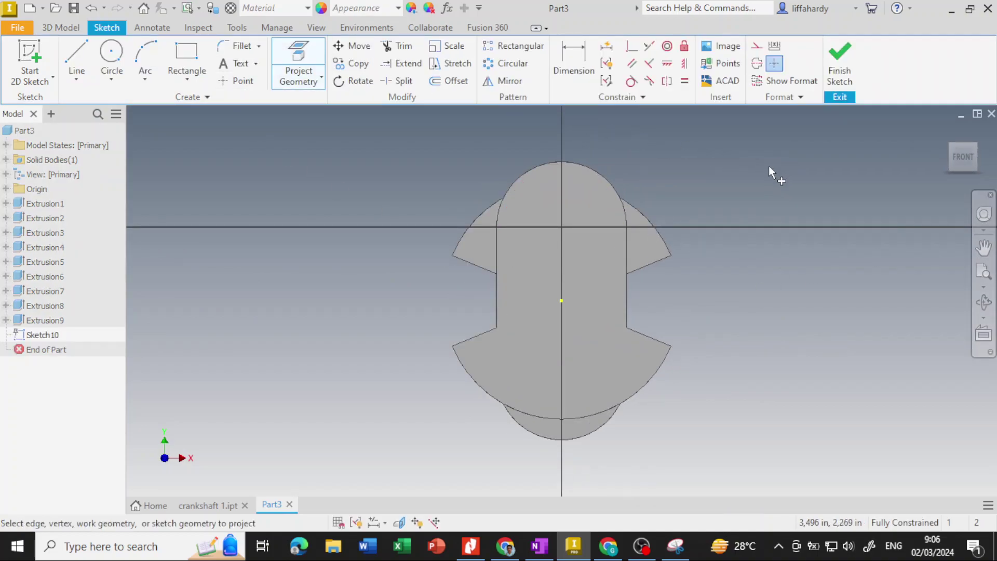
shift+middle_drag(777, 178, 844, 177)
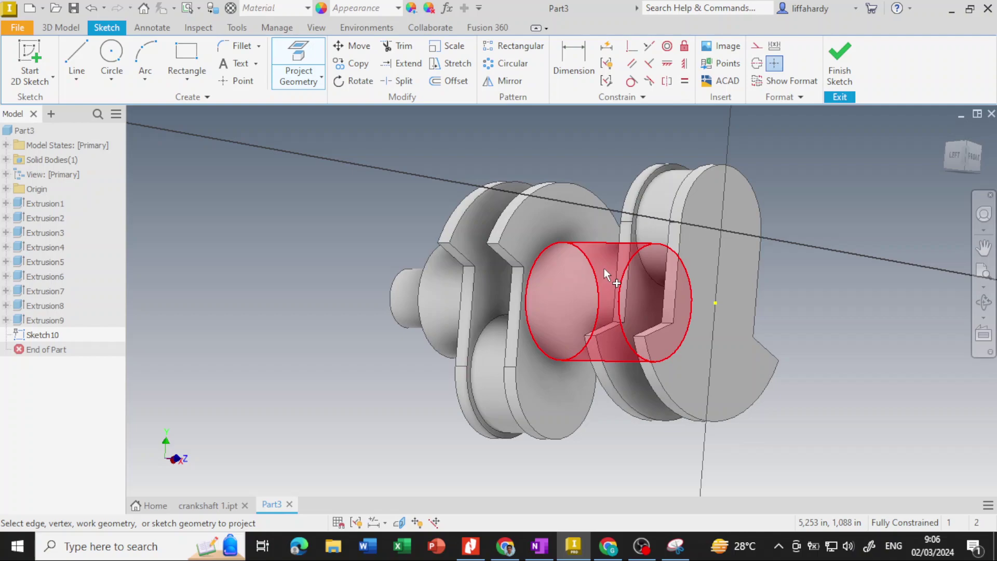
click(604, 268)
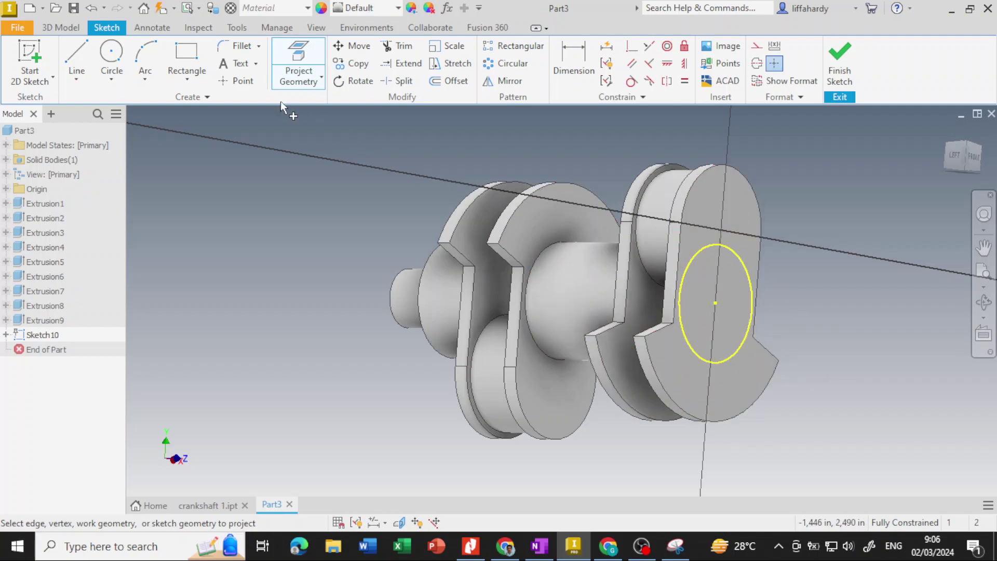
Step: Extrude the projected circle 1 in as the end shaft, Extrusion10
click(69, 30)
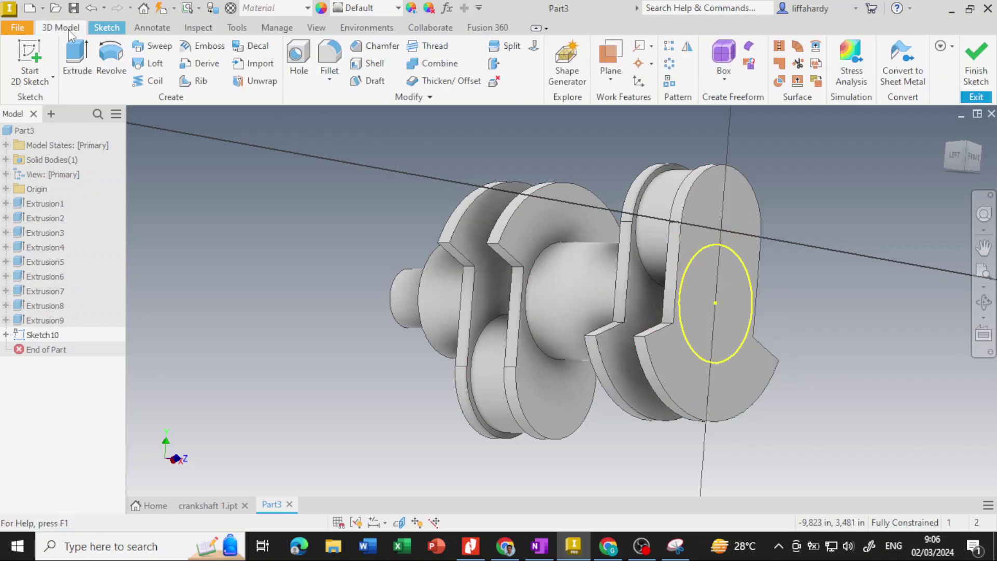
click(77, 57)
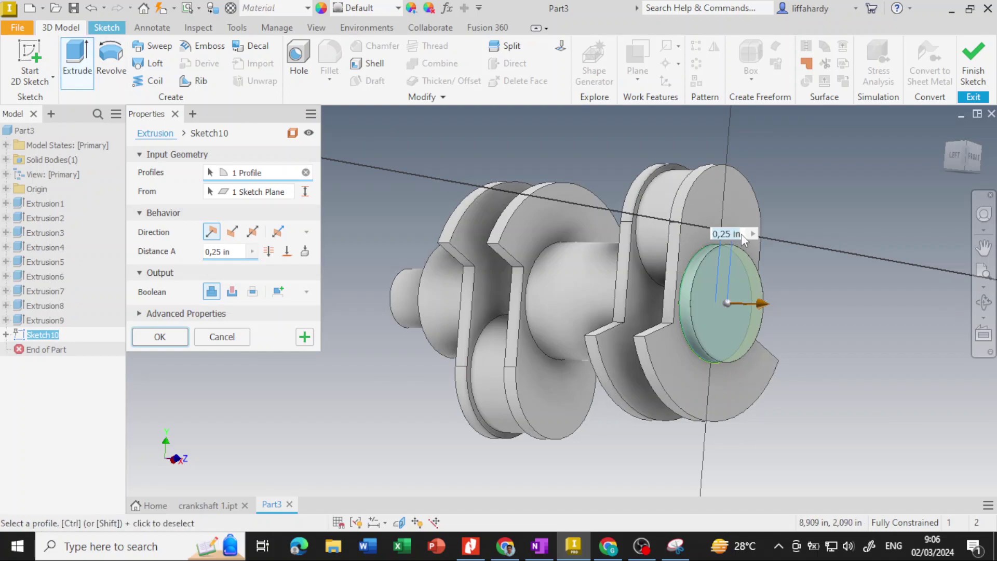
text(1)
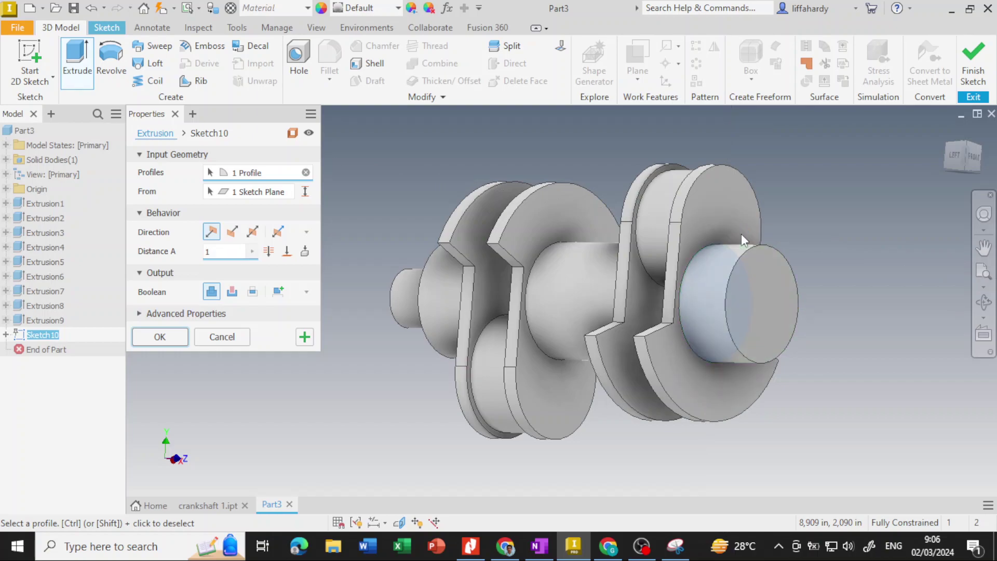
key(Return)
mouse_move(796, 337)
shift+middle_down()
mouse_move(929, 311)
mouse_move(877, 294)
mouse_move(885, 299)
mouse_move(784, 307)
mouse_move(847, 310)
shift+middle_up()
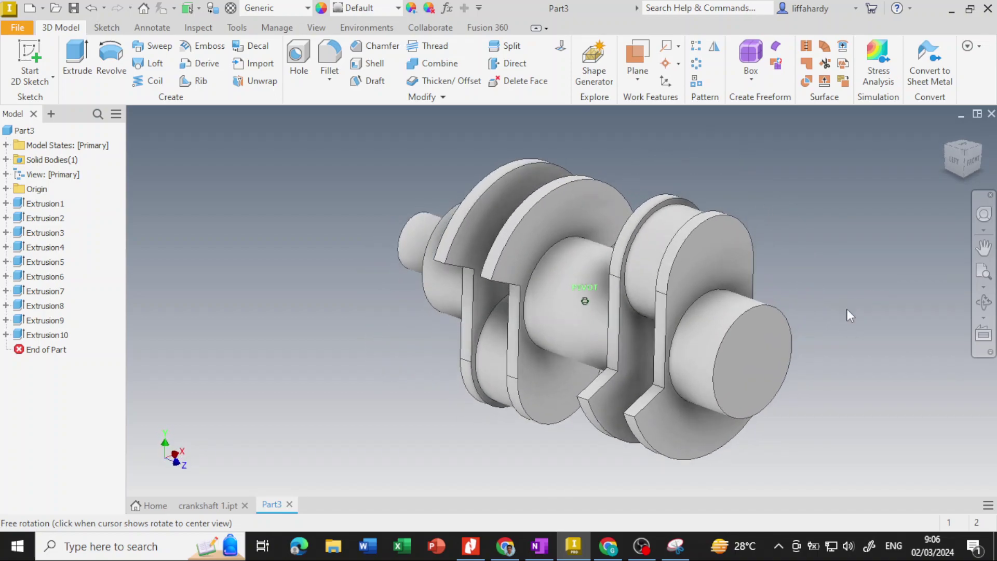
Step: Save the finished crankshaft as 'Crankshaft part.ipt' in the Crankshaft folder
click(954, 166)
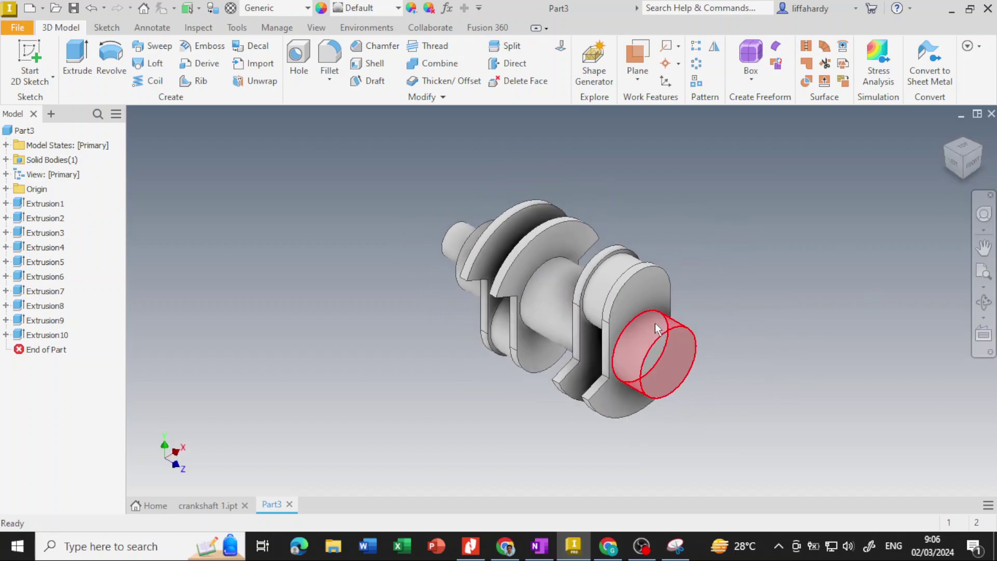
middle_drag(669, 317, 697, 302)
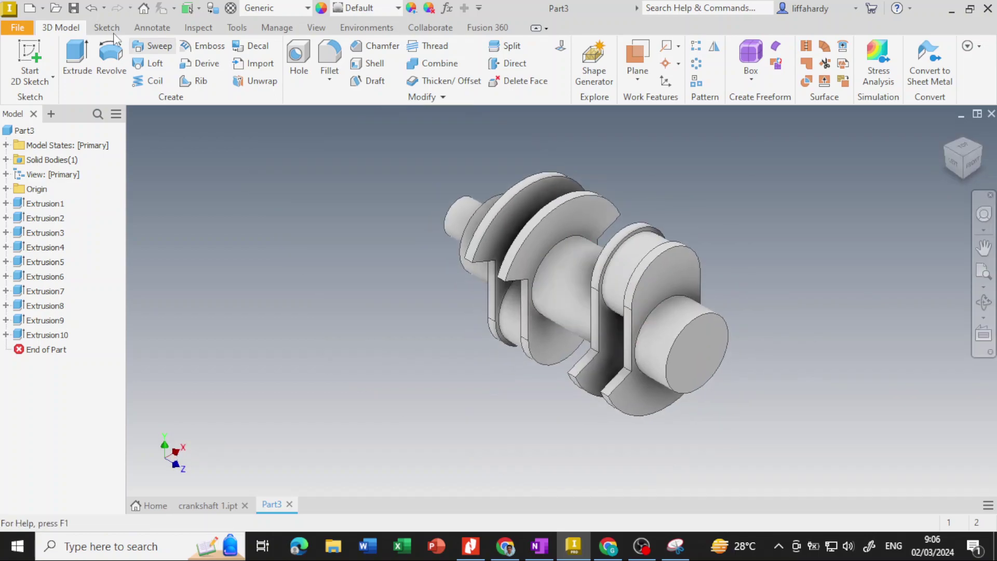
click(73, 8)
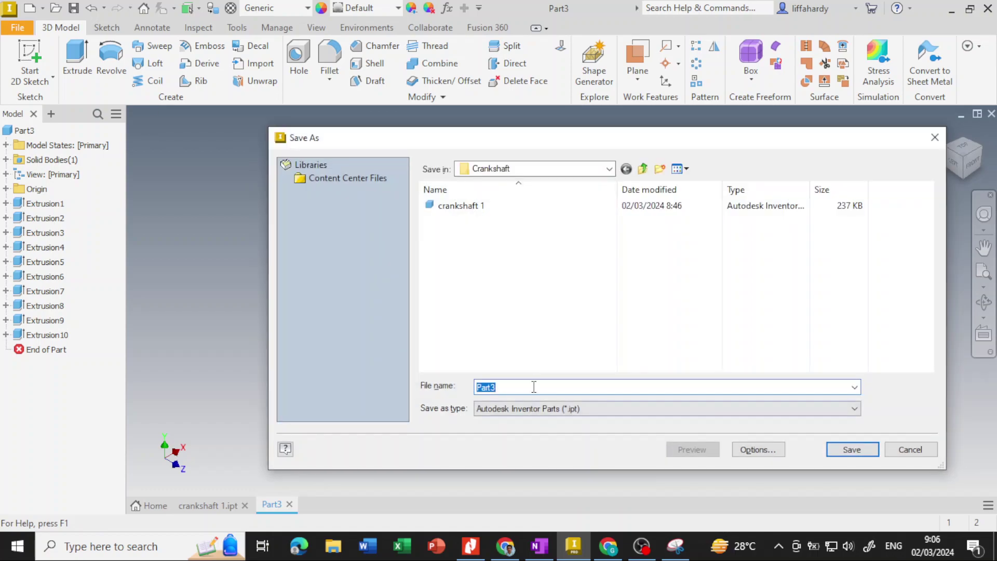
text(c)
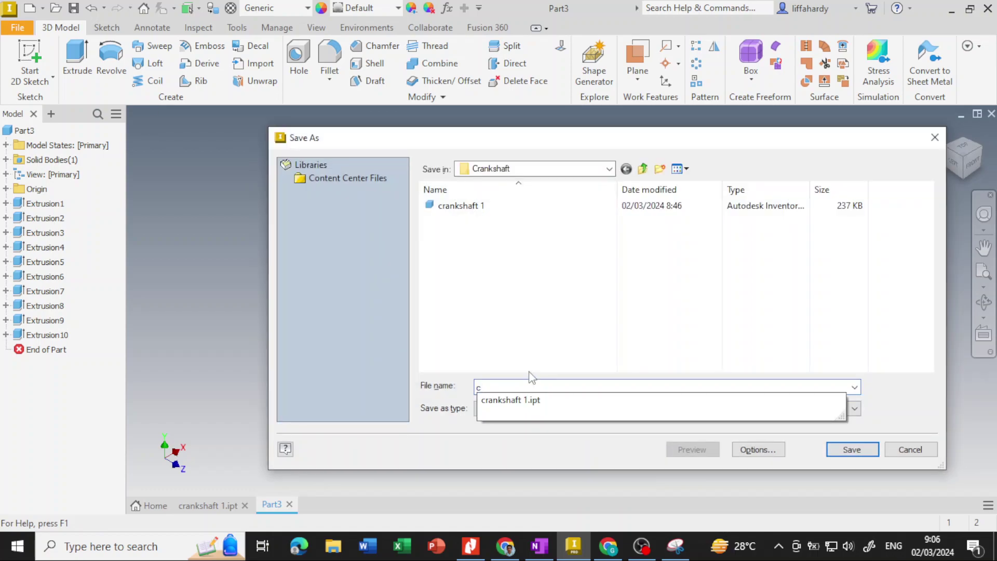
key(BackSpace)
text(Cranks)
text(haft)
text(part)
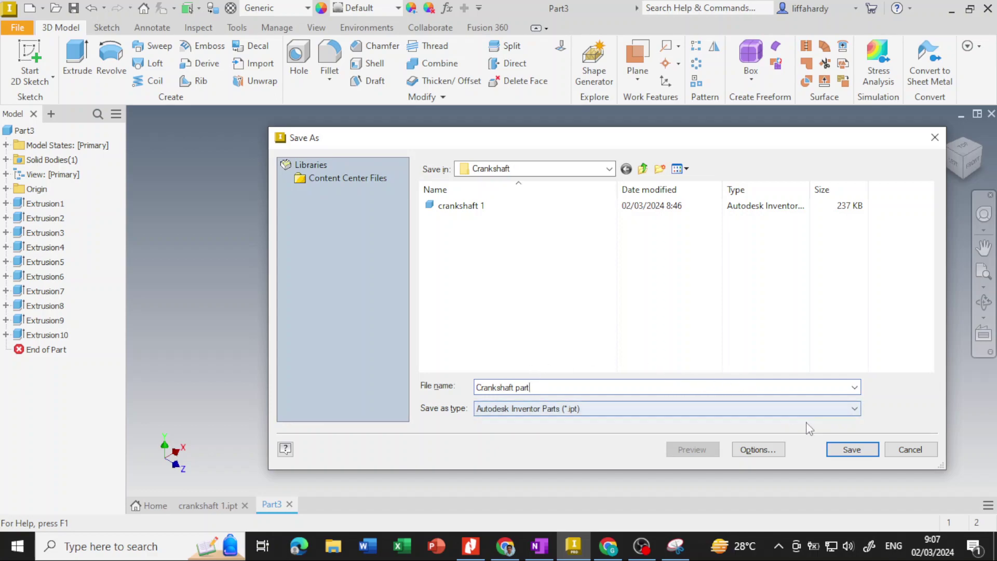
click(865, 451)
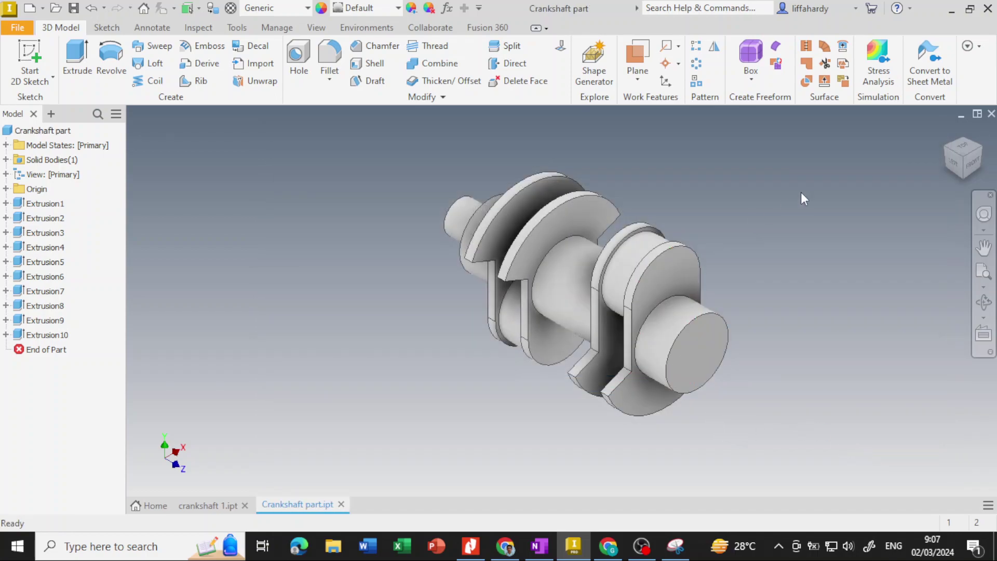
scroll(644, 179, up, 3)
scroll(644, 179, down, 3)
mouse_move(644, 180)
middle_down()
mouse_move(650, 162)
mouse_move(636, 172)
middle_up()
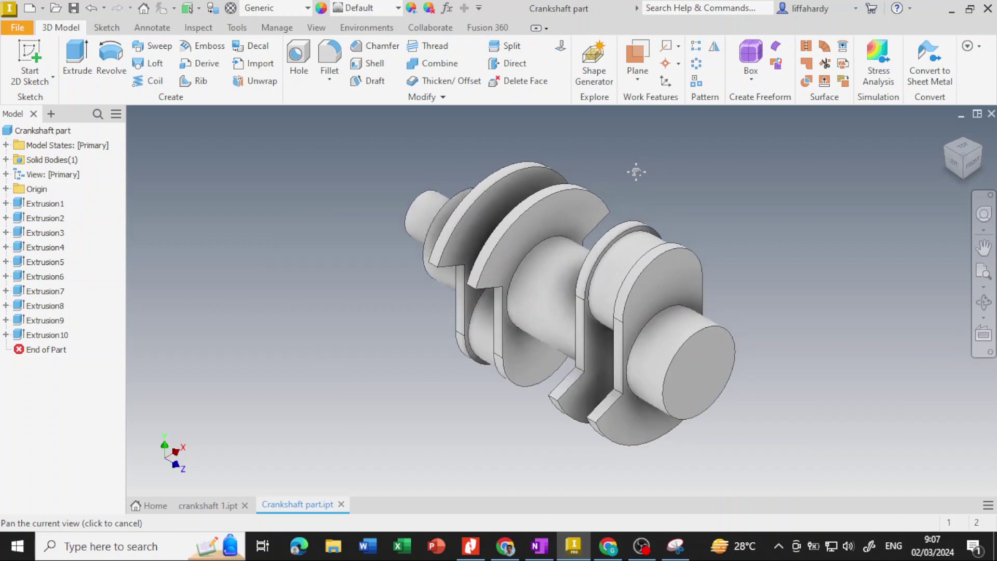
right_click(966, 156)
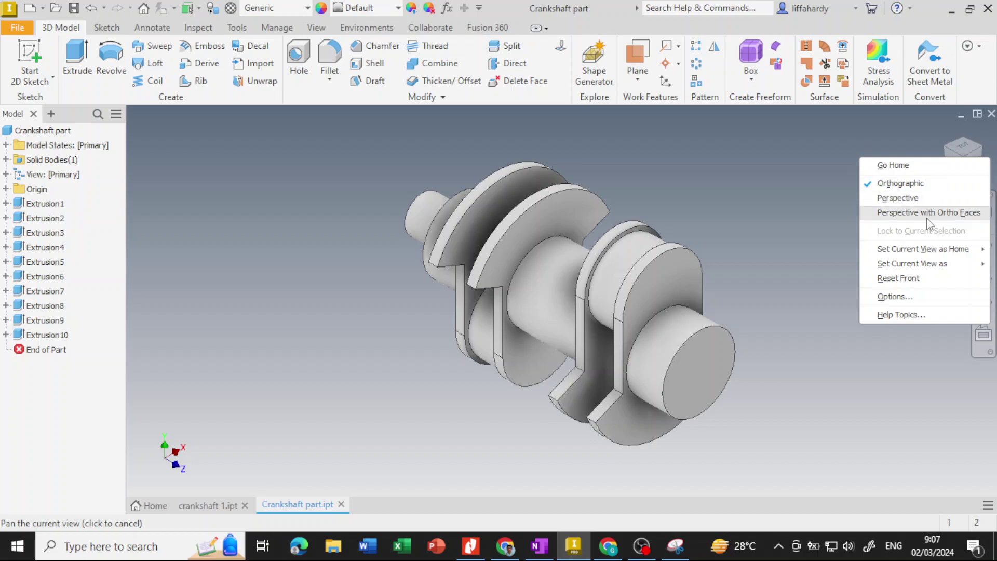
mouse_move(924, 249)
click(813, 250)
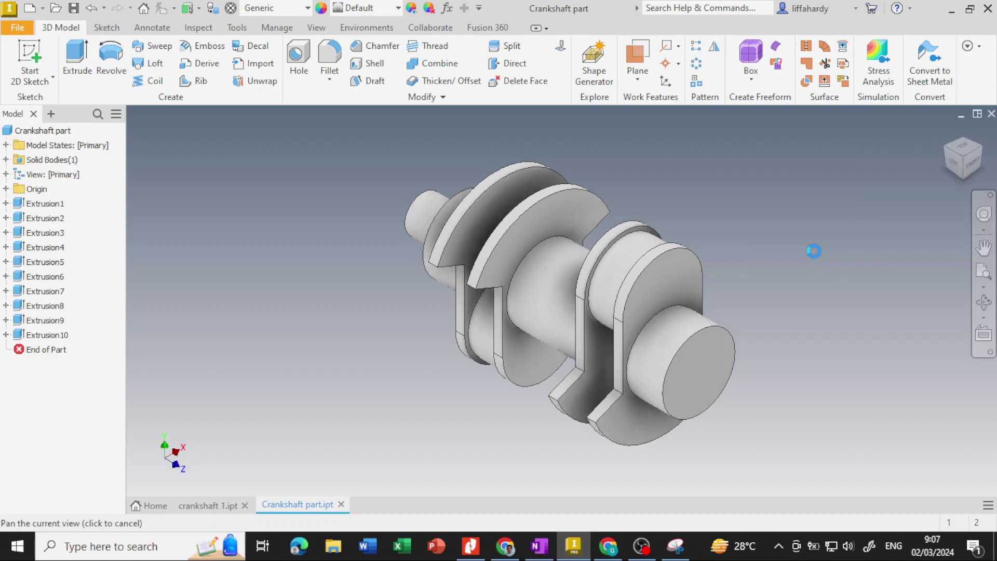
scroll(587, 351, up, 3)
scroll(598, 339, down, 2)
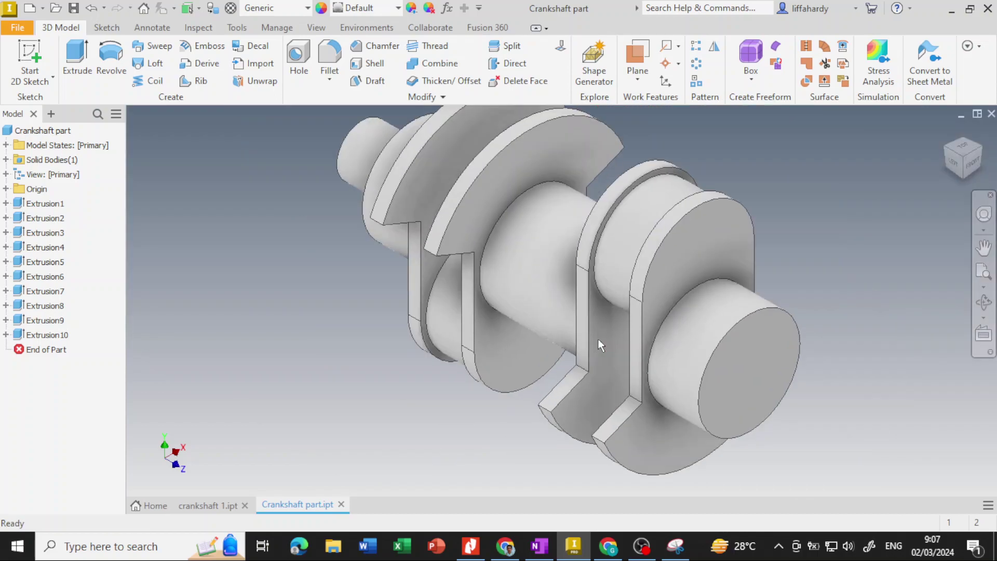
scroll(597, 339, down, 3)
mouse_move(598, 338)
shift+middle_down()
mouse_move(713, 331)
mouse_move(524, 340)
mouse_move(702, 335)
shift+middle_up()
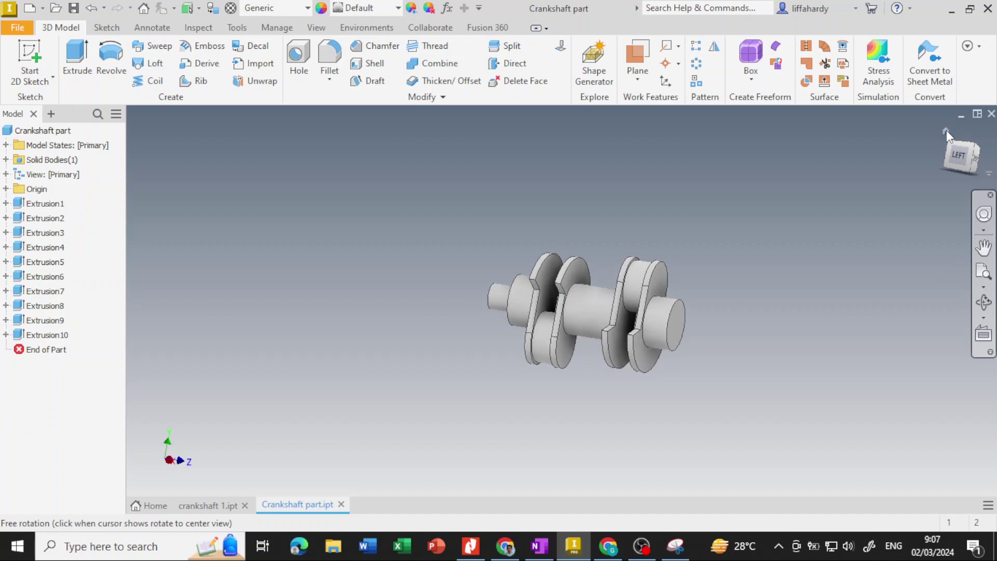
click(946, 131)
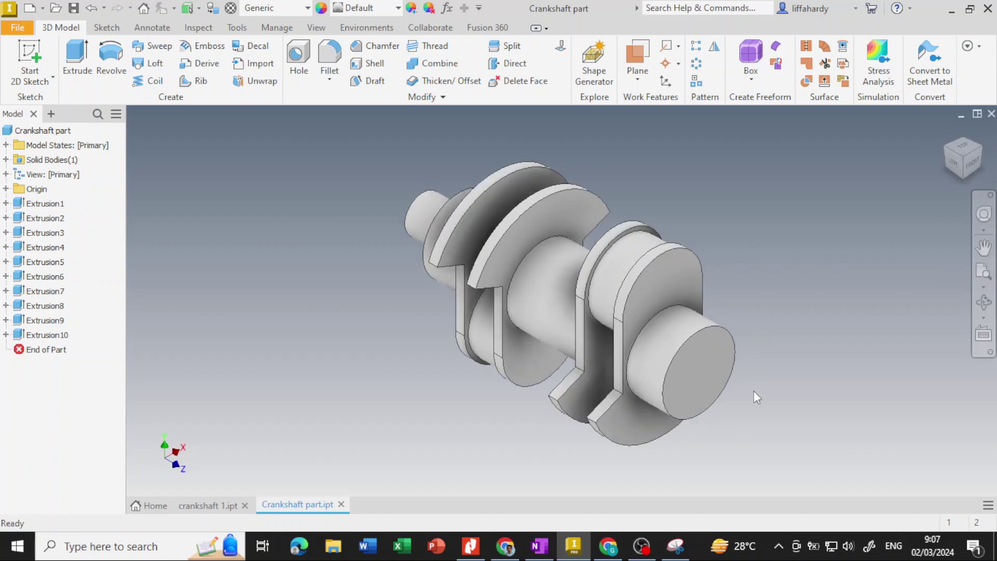